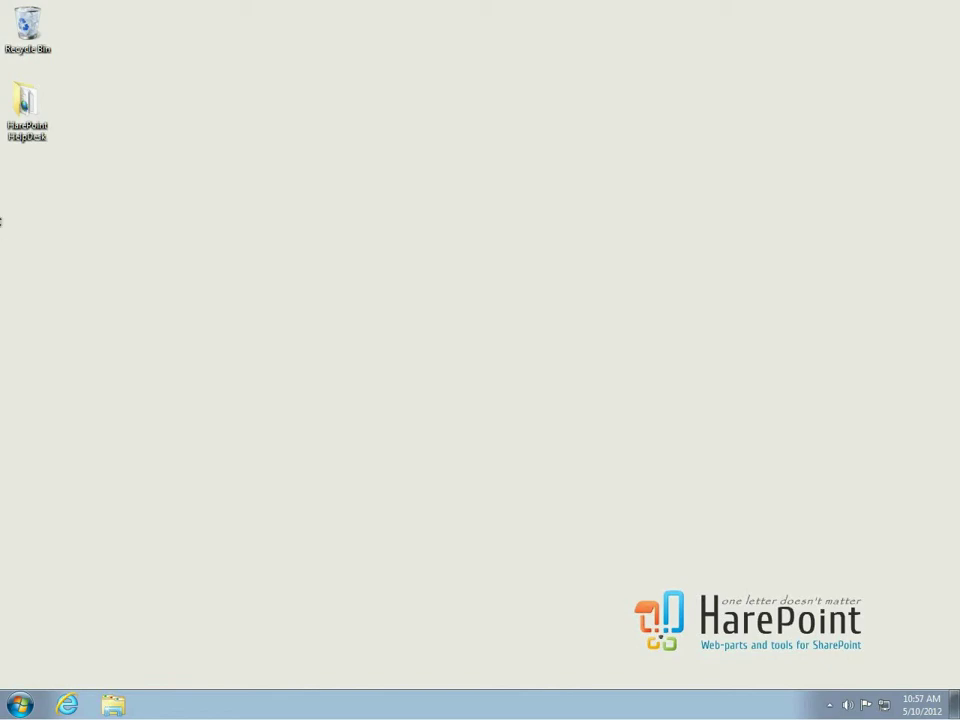
Open the HarePoint HelpDesk folder and run Setup with administrator rights
double_click(22, 100)
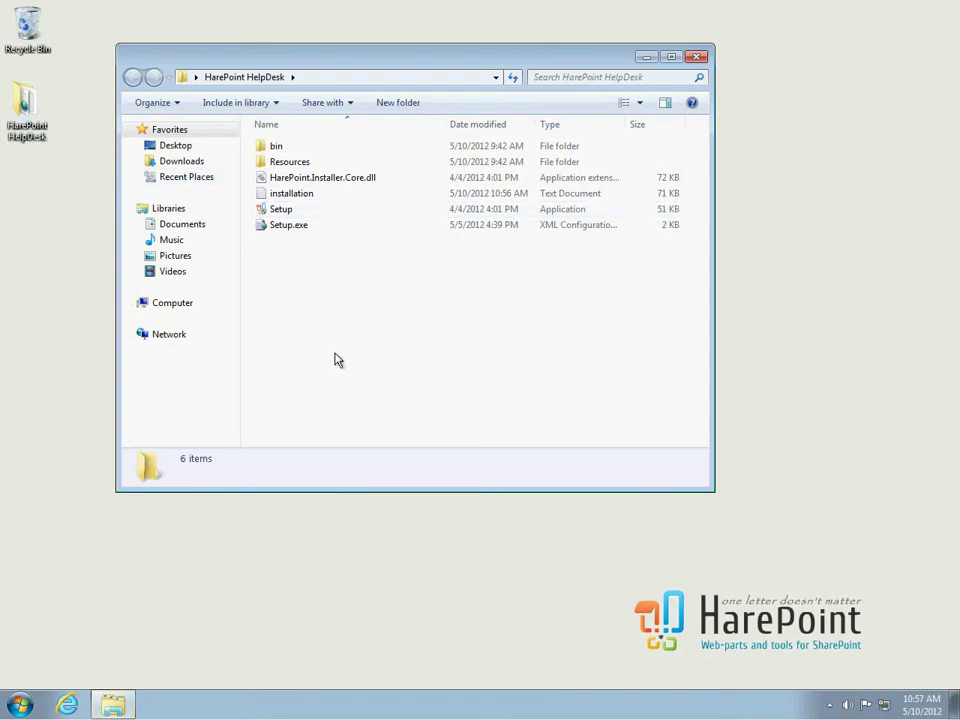
double_click(336, 210)
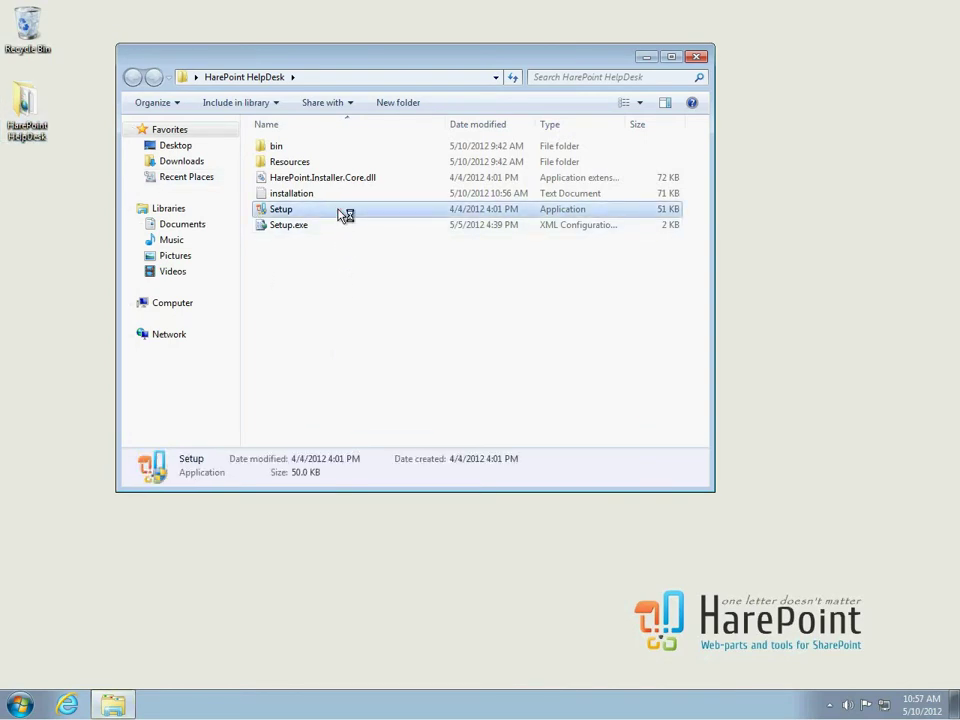
left_click(470, 313)
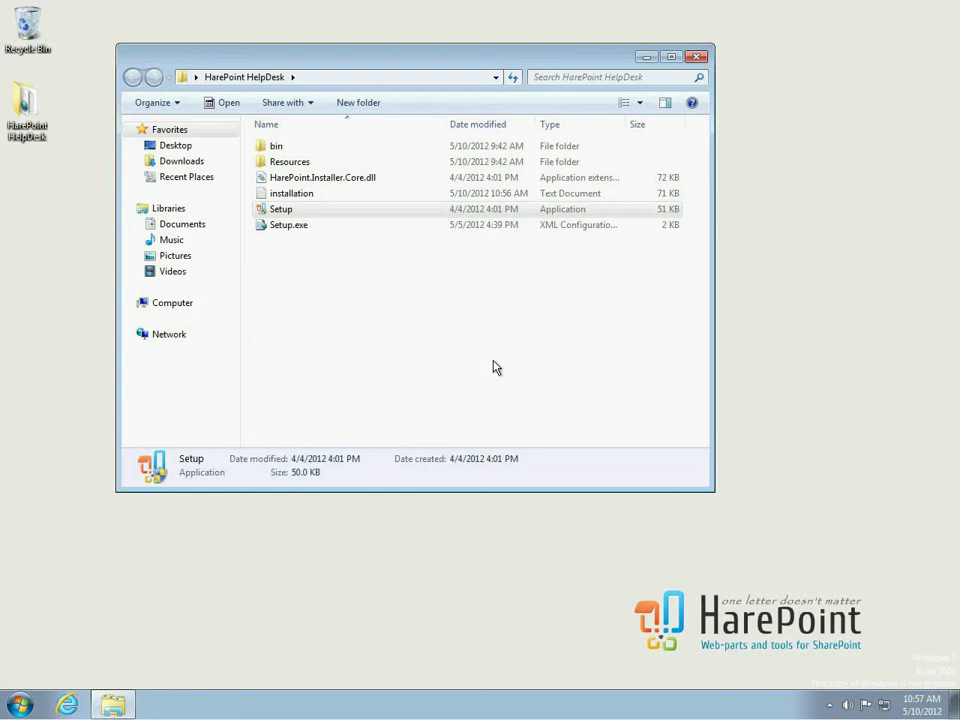
Pass the prerequisites check, accept the license, and target All Web Applications for deployment
left_click(597, 488)
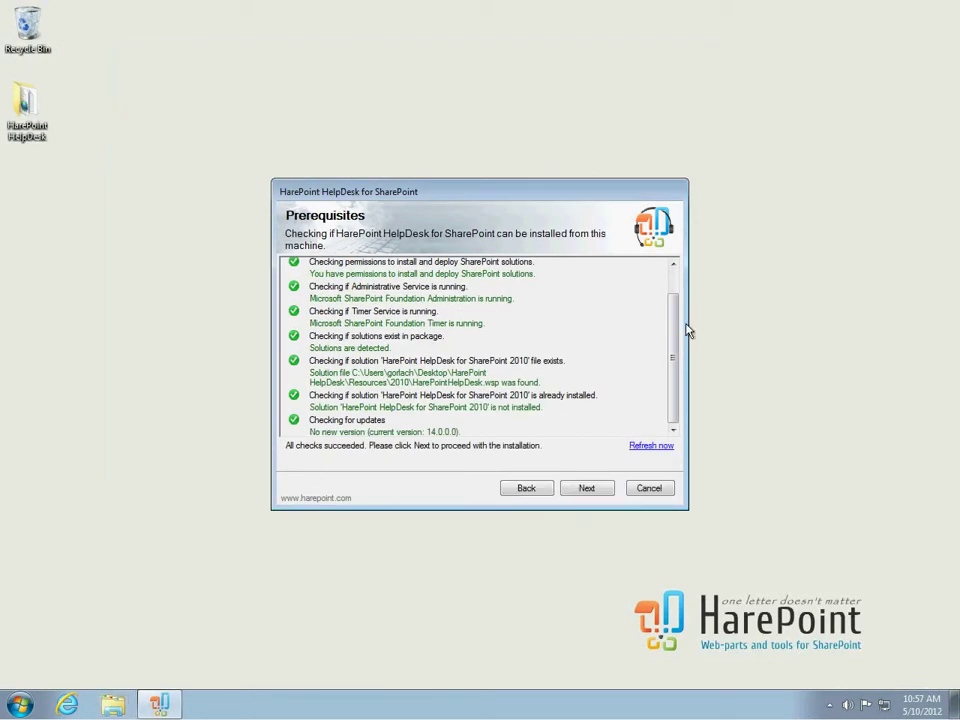
scroll(675, 338, "up", 1)
left_click_drag(675, 338, 677, 377)
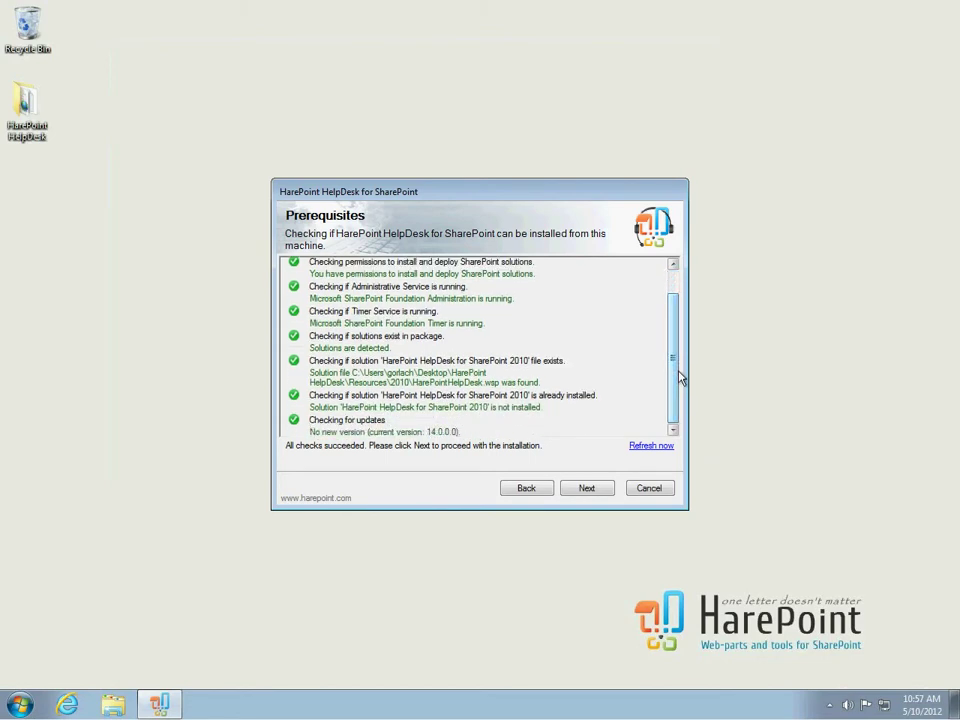
left_click(588, 489)
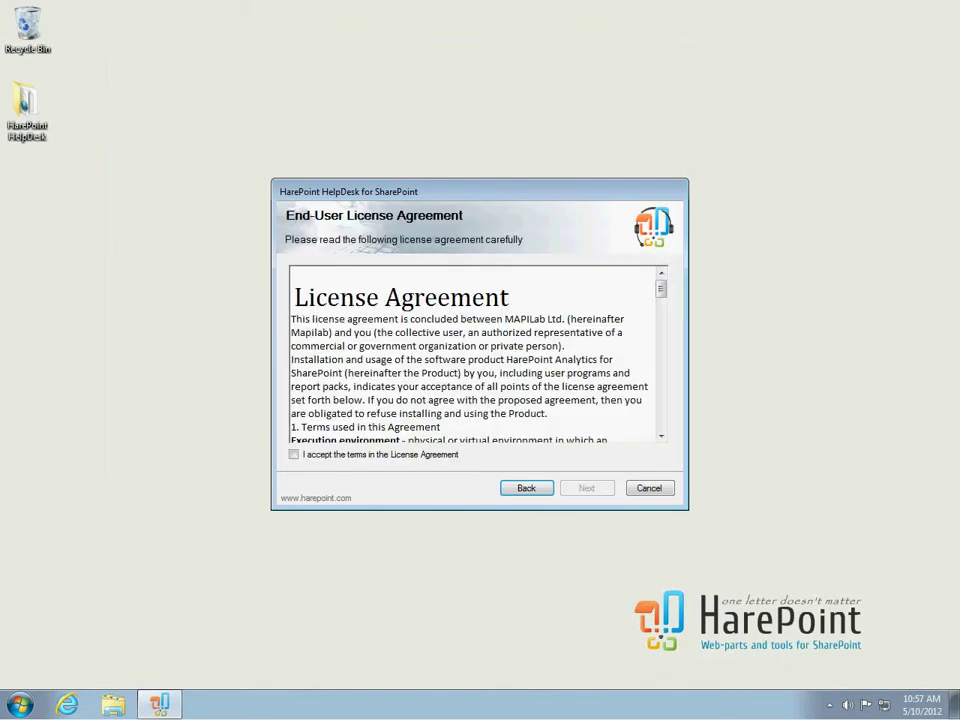
left_click(293, 454)
left_click(585, 490)
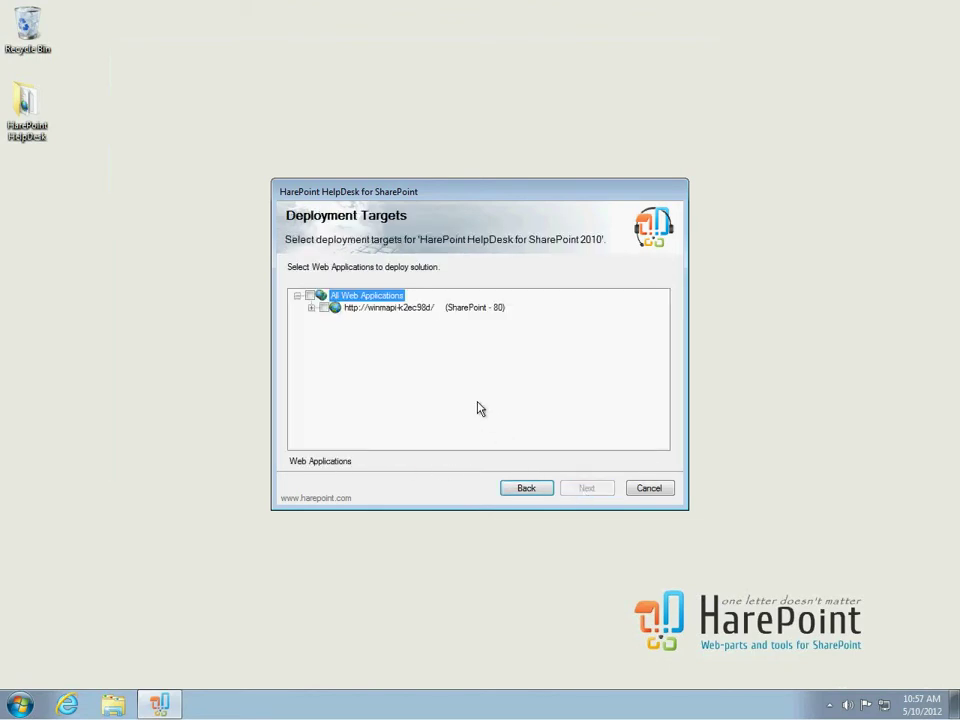
left_click(310, 296)
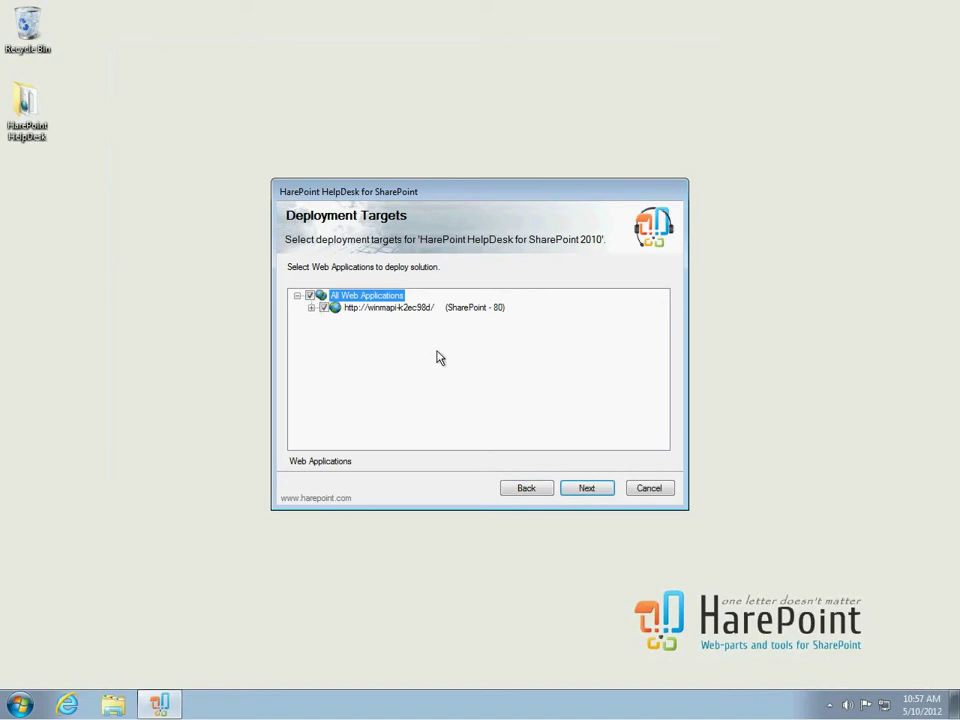
Run the installation, review the final log lines, and finish and close the installer
left_click(588, 489)
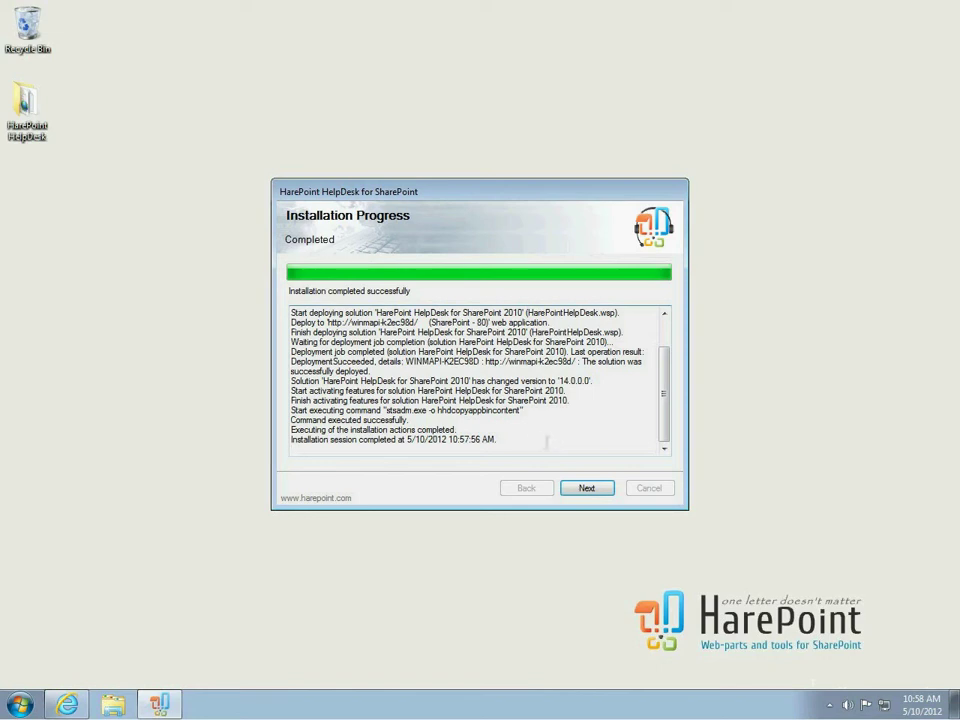
left_click_drag(556, 447, 291, 429)
left_click(291, 429)
left_click(598, 490)
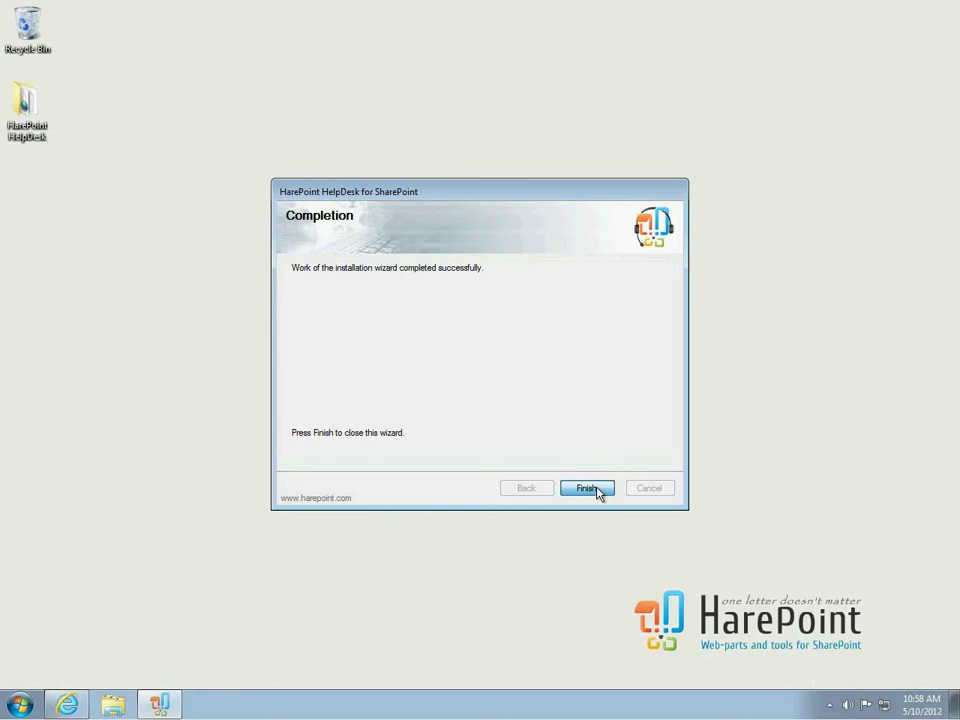
left_click(598, 489)
From the Team Site, start a new HarePoint HelpDesk site titled 'Help Desk' at URL 'helpdesk'
left_click(72, 706)
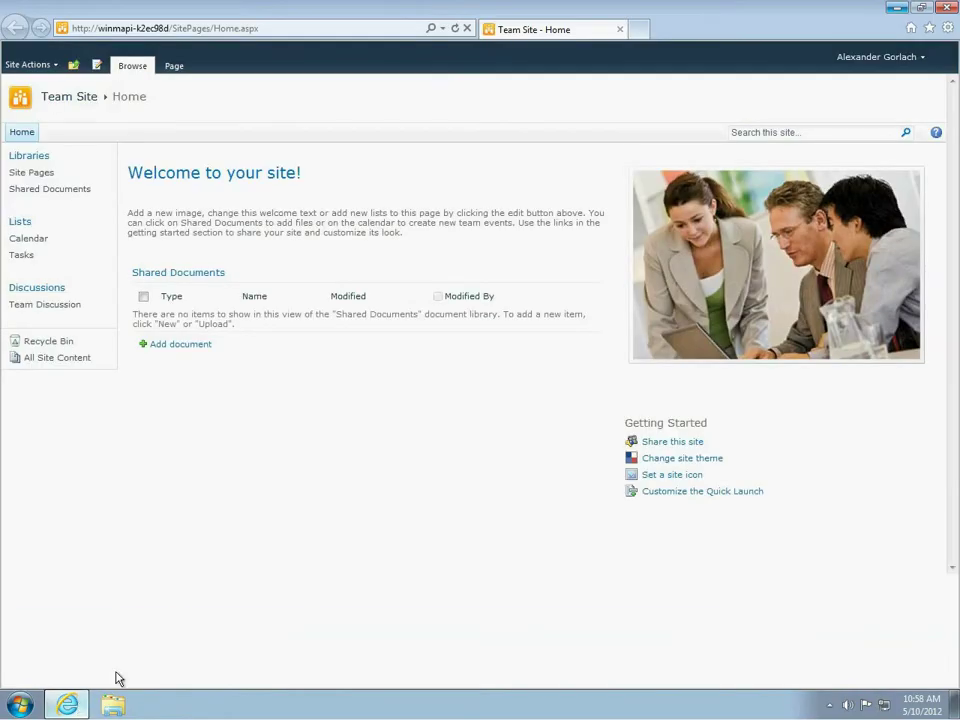
left_click(52, 65)
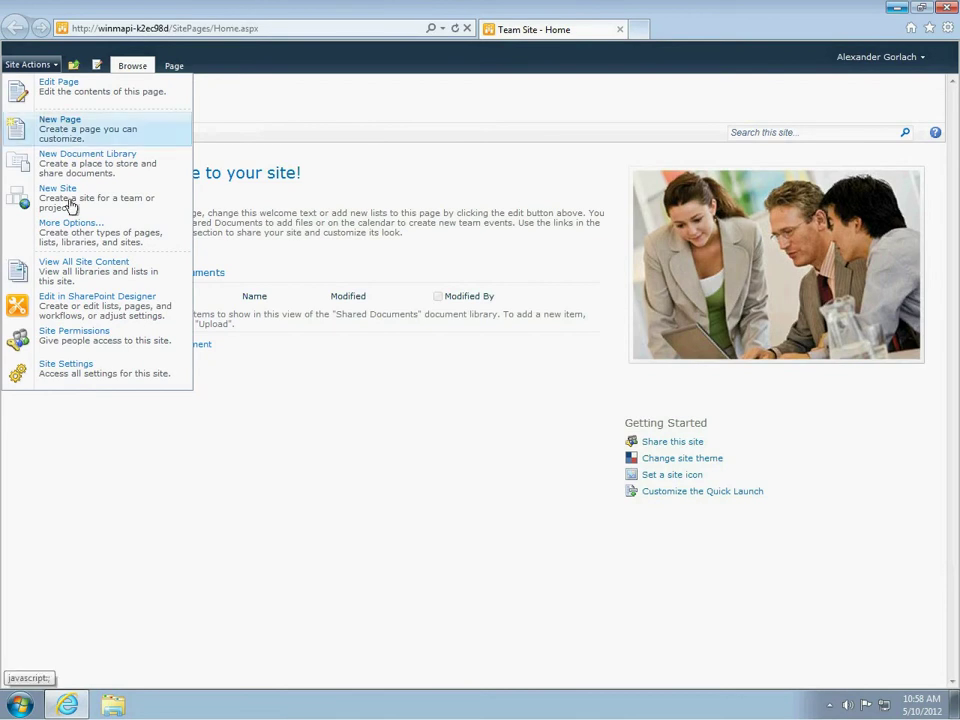
left_click(60, 195)
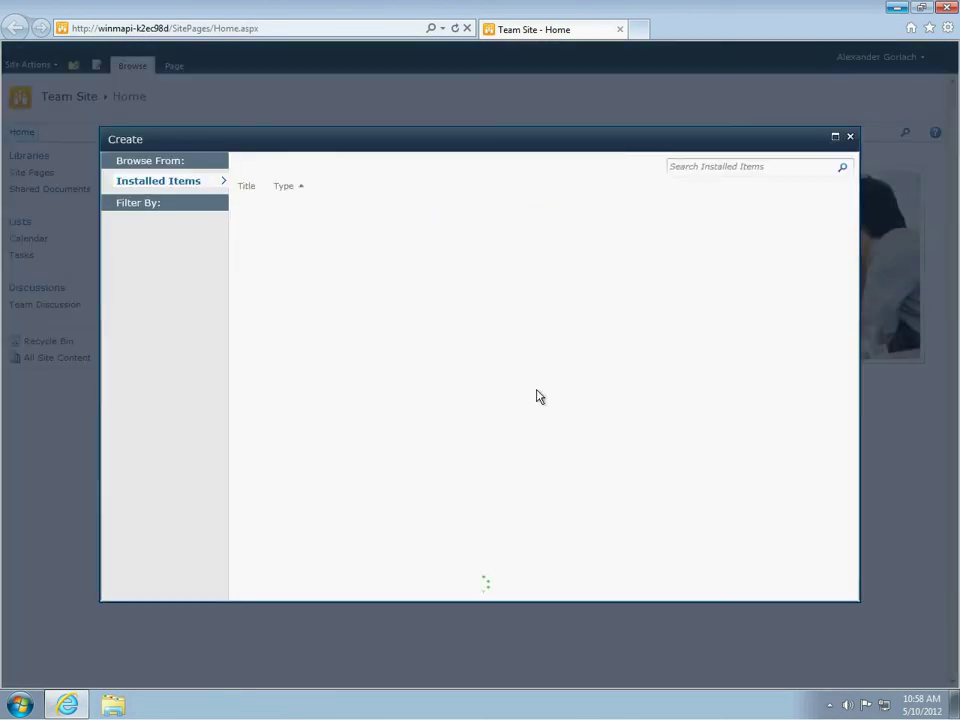
left_click(477, 432)
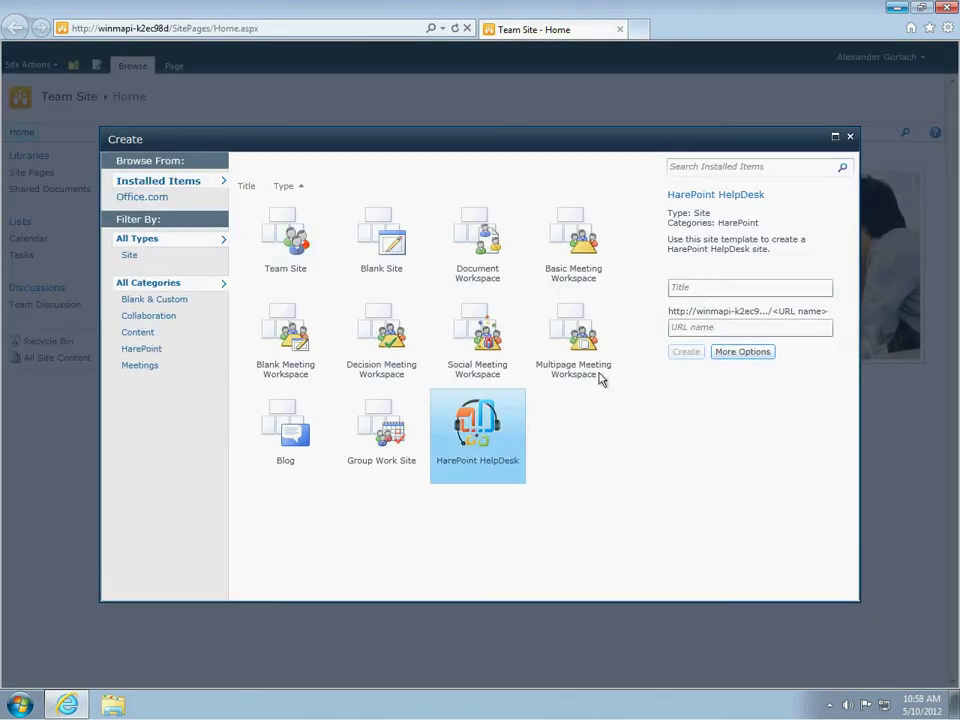
left_click(684, 289)
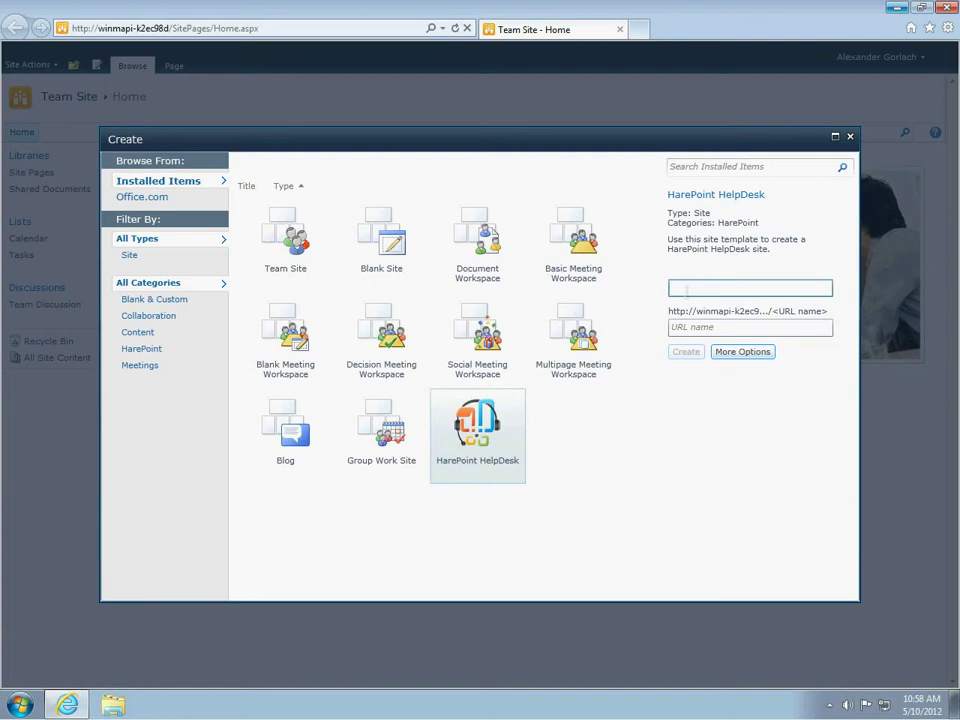
type("Help Desk")
key("Tab")
type("h")
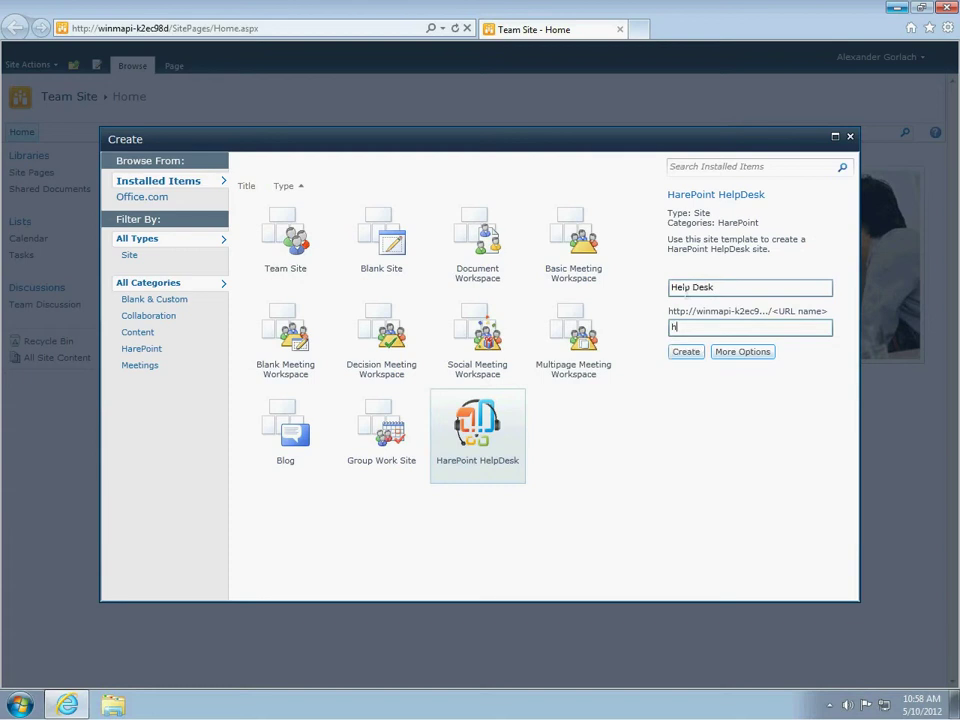
type("elpdesk")
Confirm the Create dialog to build the Help Desk site at /helpdesk
left_click(686, 353)
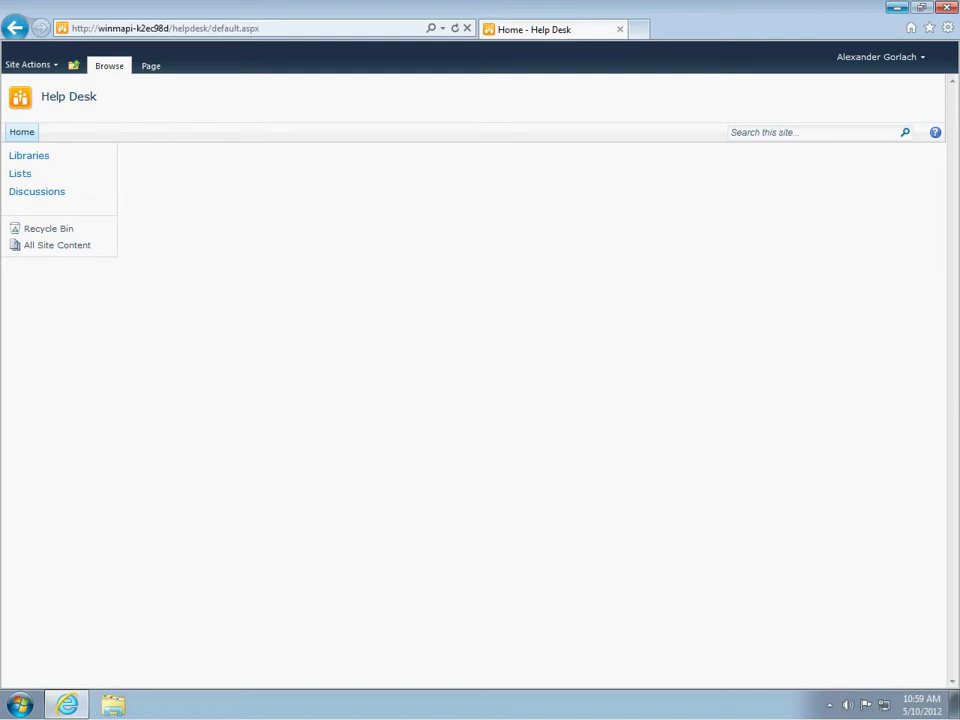
Copy the Requests page shortcut from Site Settings and return to the Help Desk home page
left_click(53, 67)
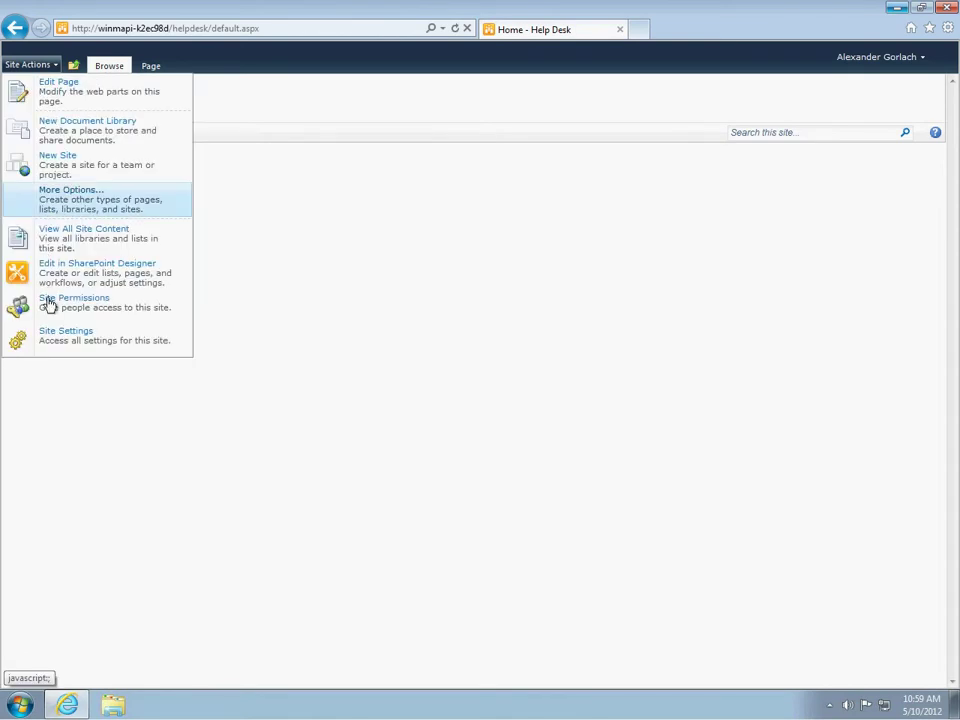
left_click(60, 338)
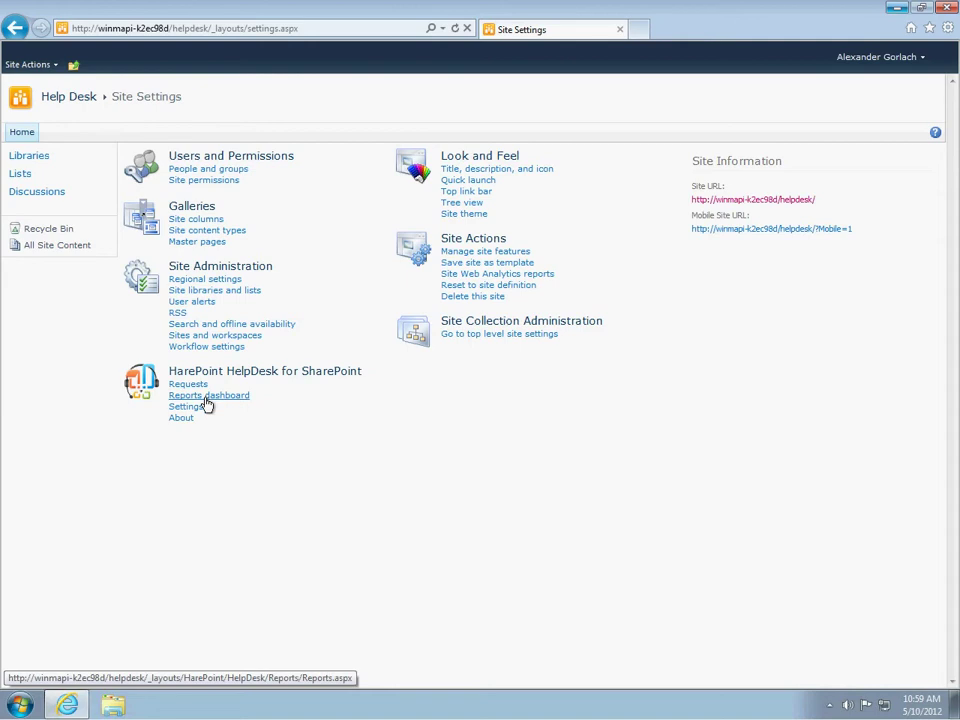
right_click(196, 388)
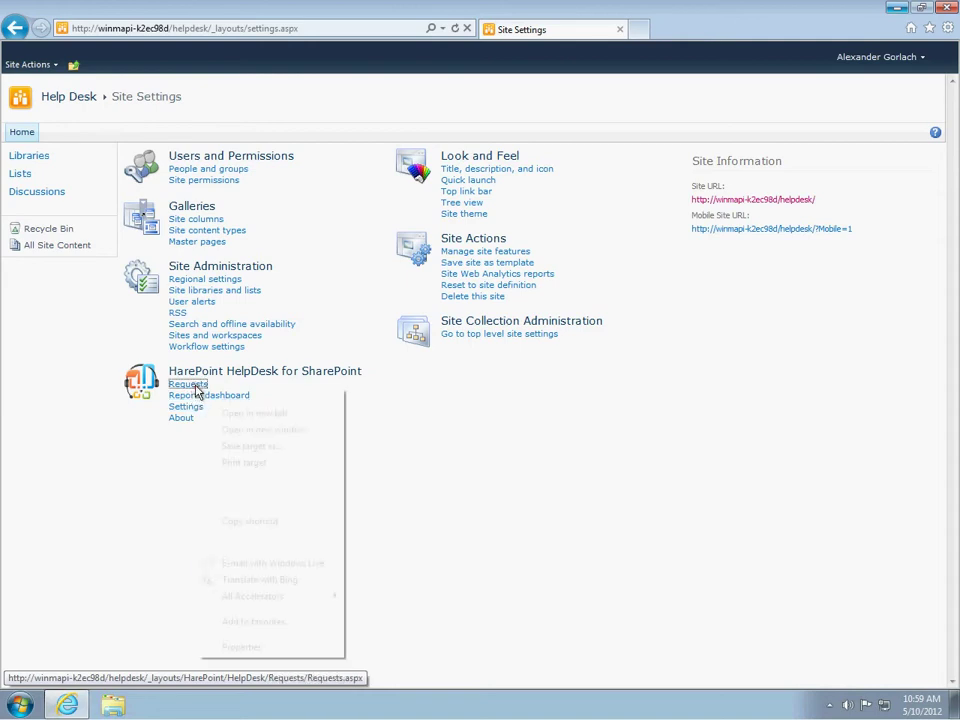
left_click(265, 521)
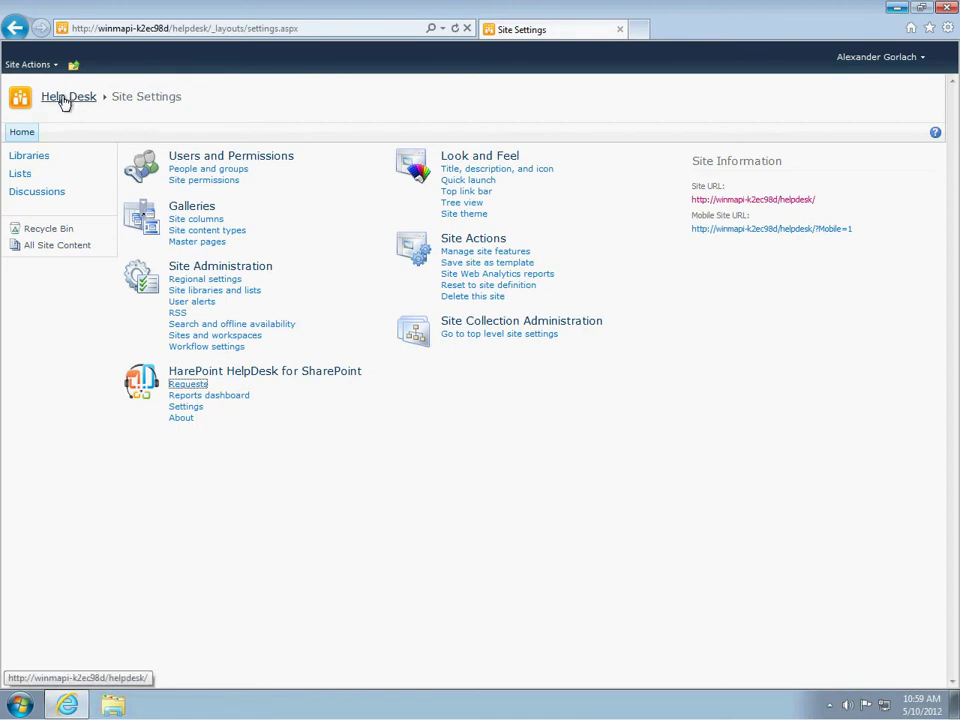
left_click(63, 100)
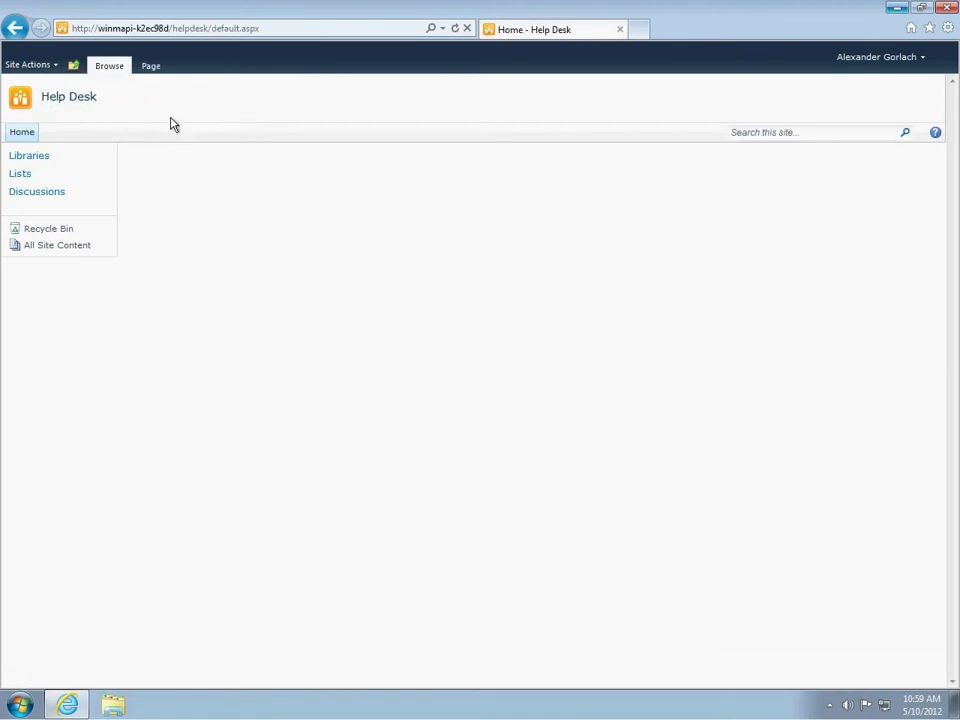
Edit the Help Desk home page and insert a Content Editor text block into the Left zone
left_click(152, 67)
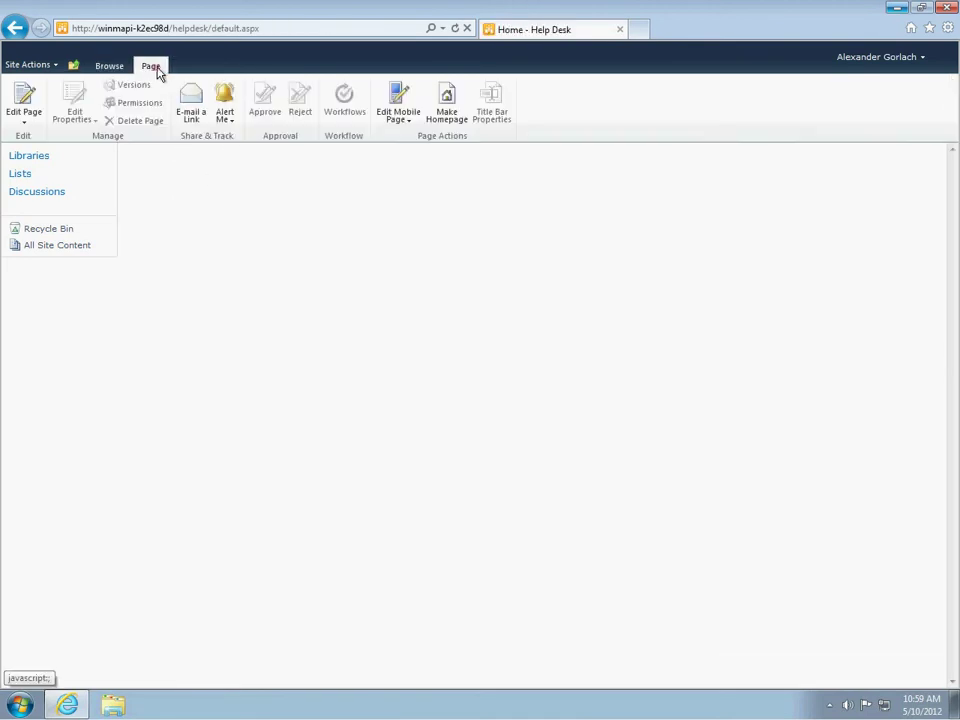
left_click(24, 110)
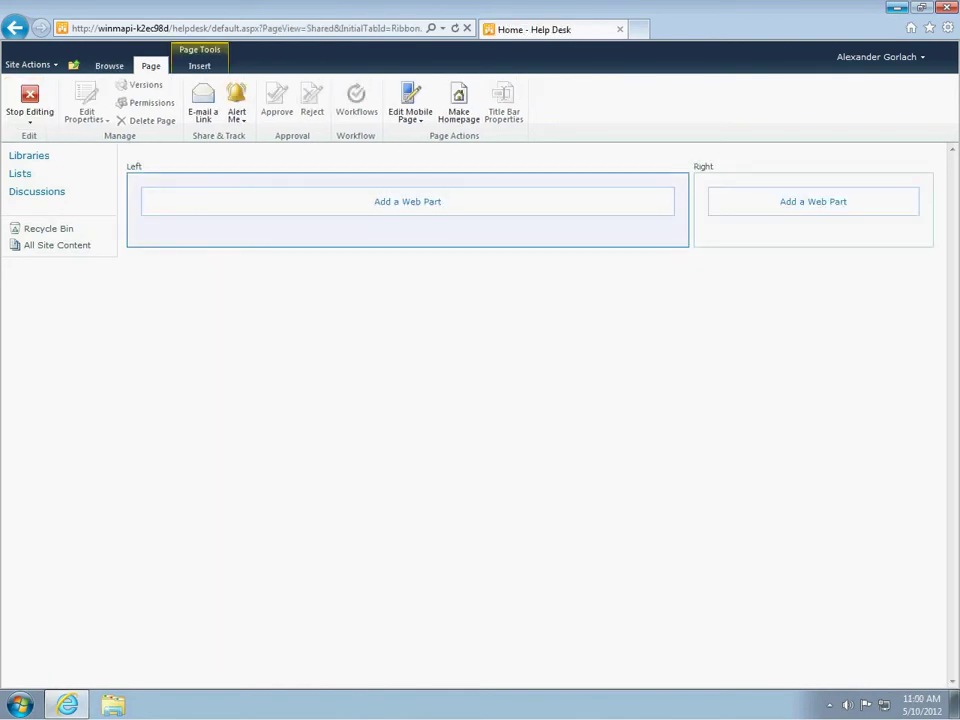
left_click(196, 66)
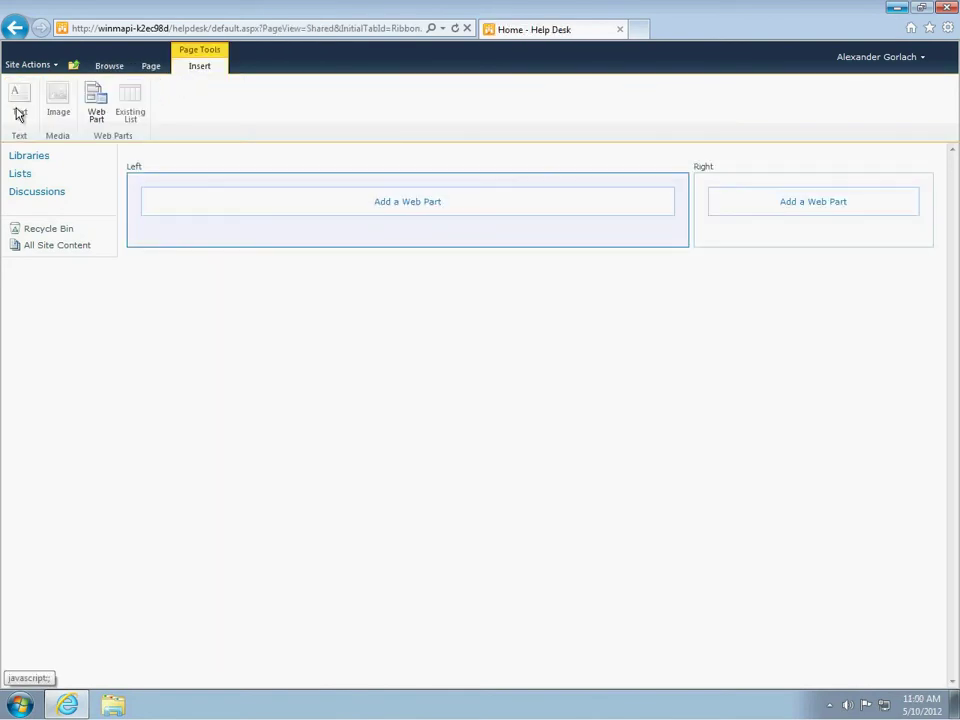
left_click(180, 232)
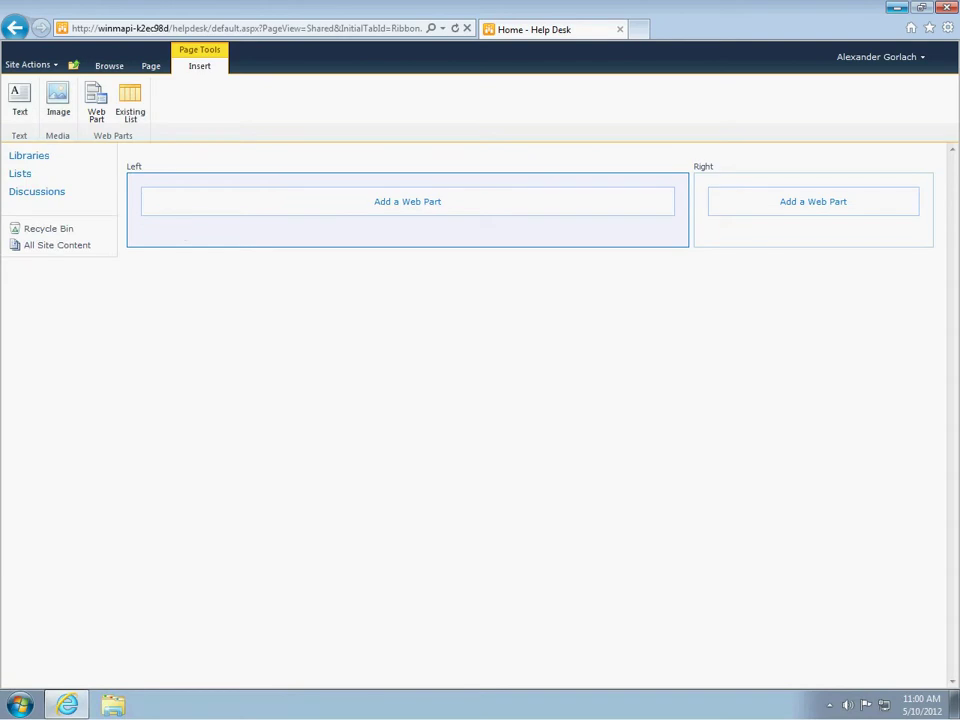
left_click(20, 100)
Paste the Requests page address into the Content Editor, allow clipboard access, and save the page
left_click(185, 257)
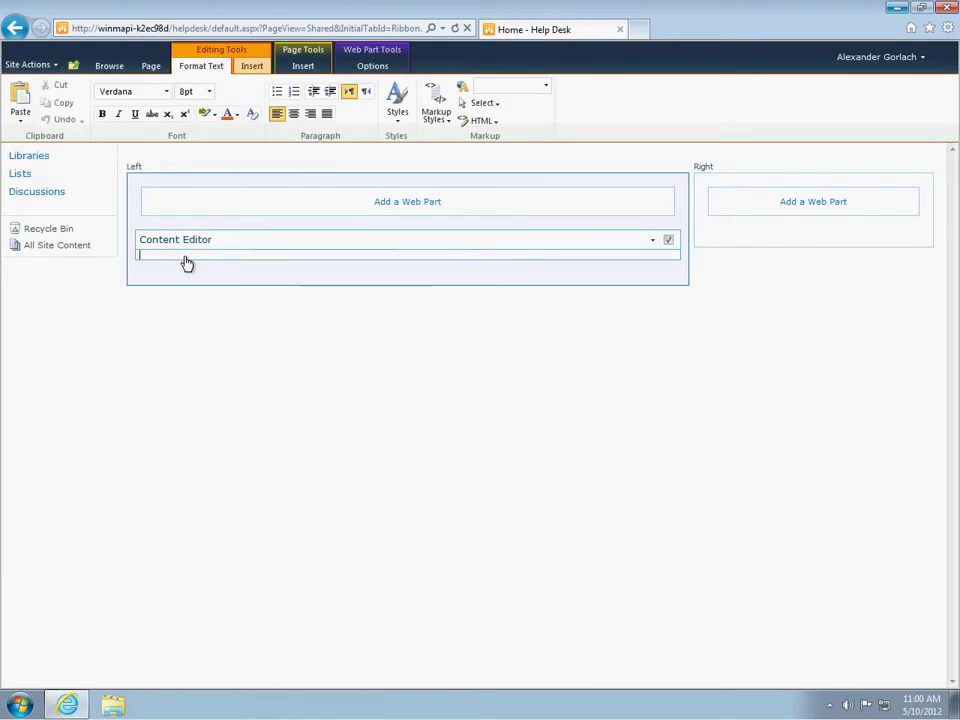
key("ctrl+v")
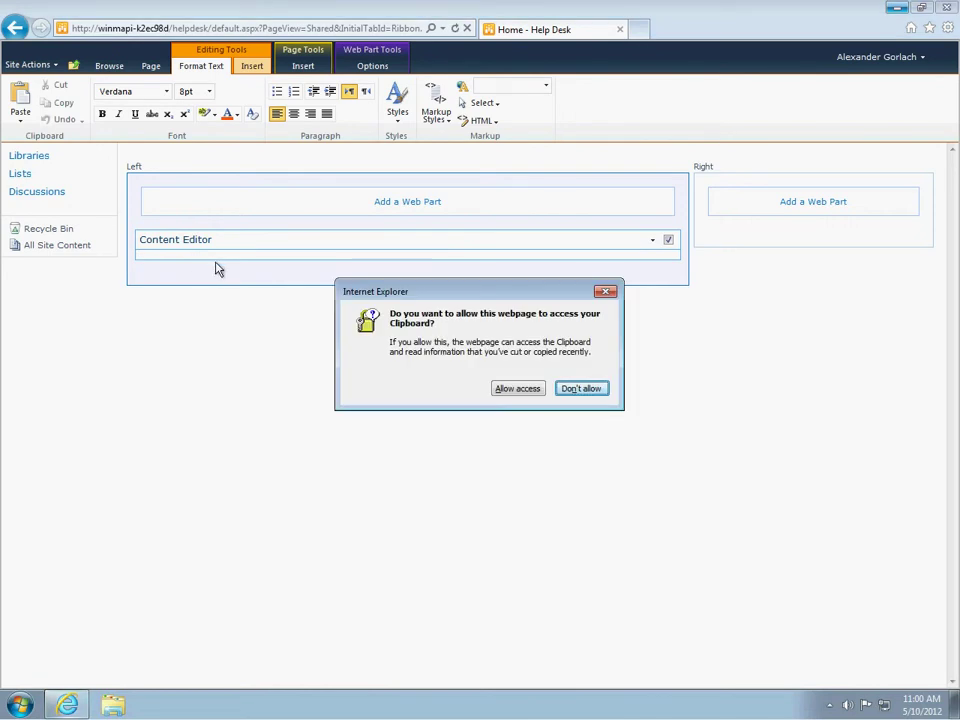
left_click(510, 390)
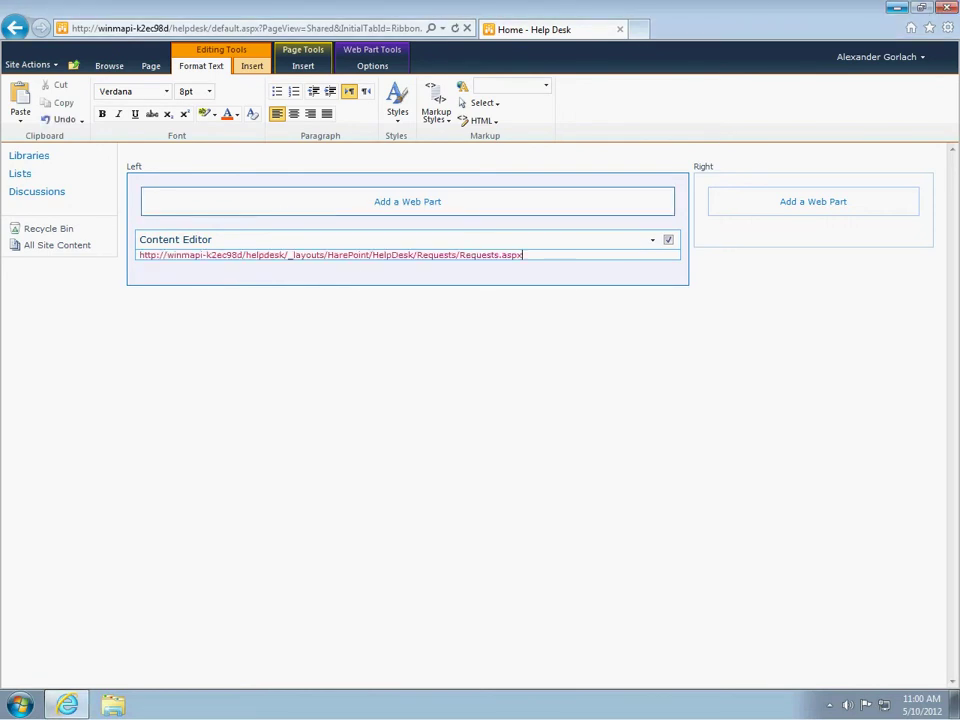
left_click(152, 67)
left_click(45, 103)
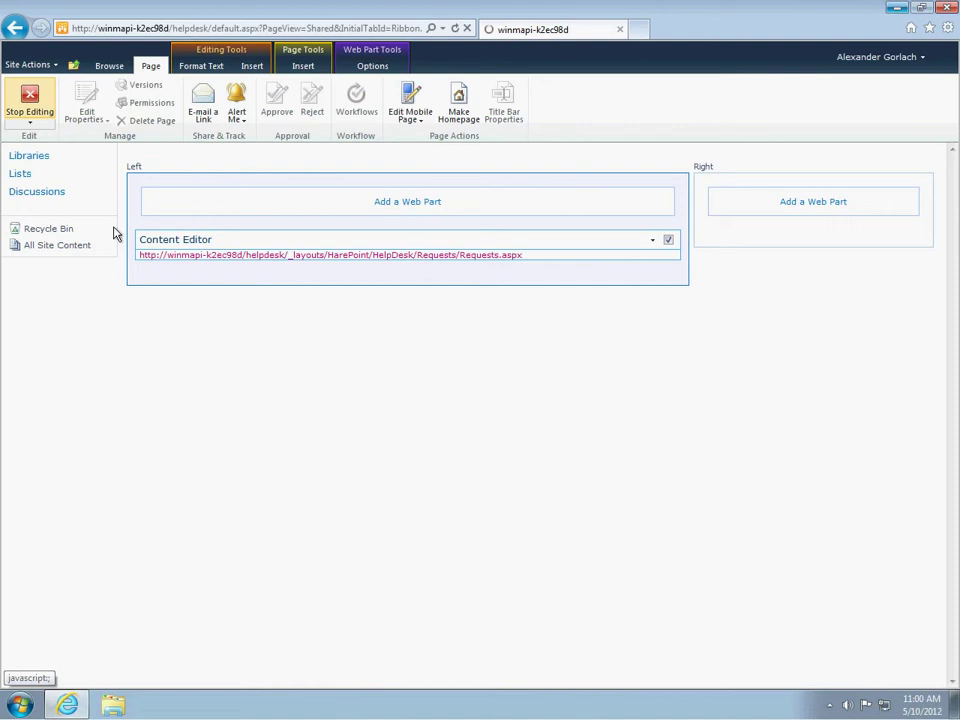
In HarePoint HelpDesk Settings, enter two technicians and two users, resolve the names, and save
left_click(56, 70)
left_click(73, 338)
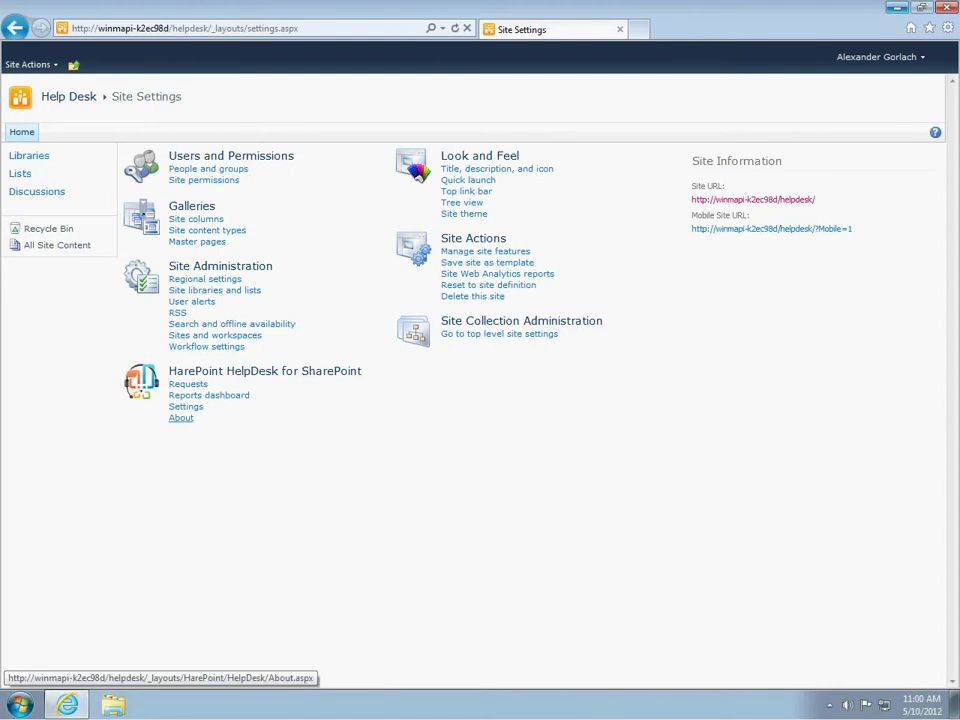
left_click(188, 406)
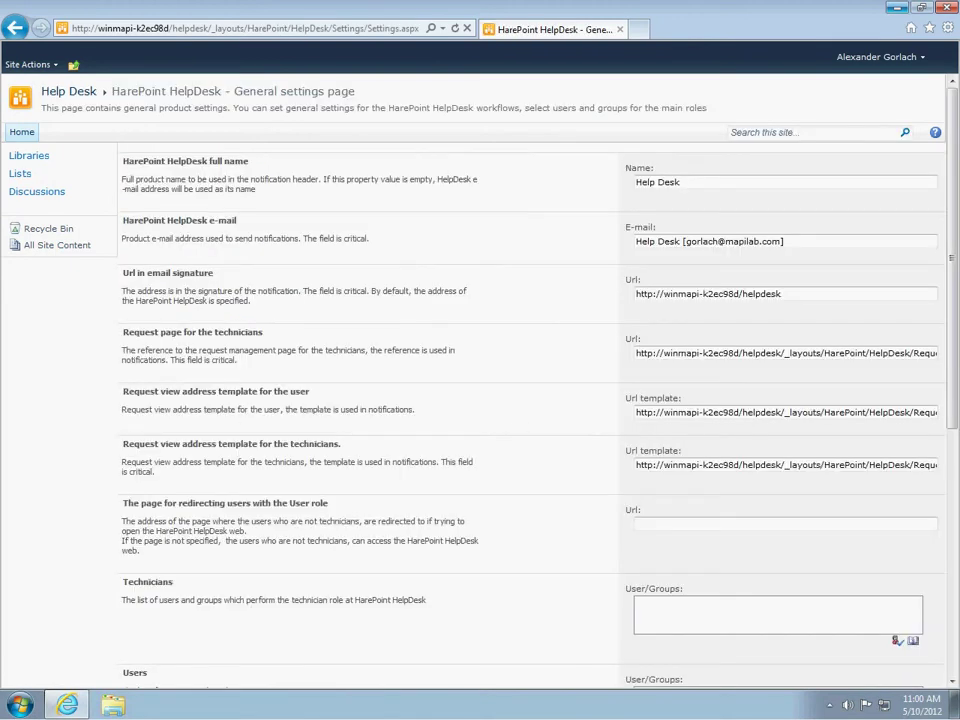
scroll(575, 503, "down", 2)
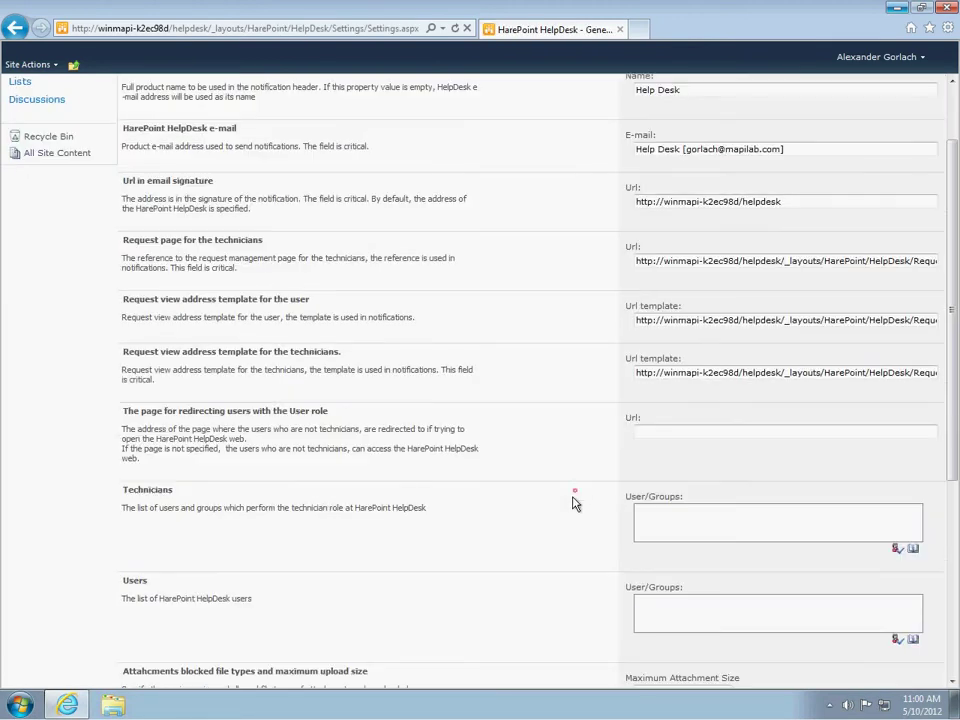
scroll(575, 503, "down", 4)
left_click(654, 342)
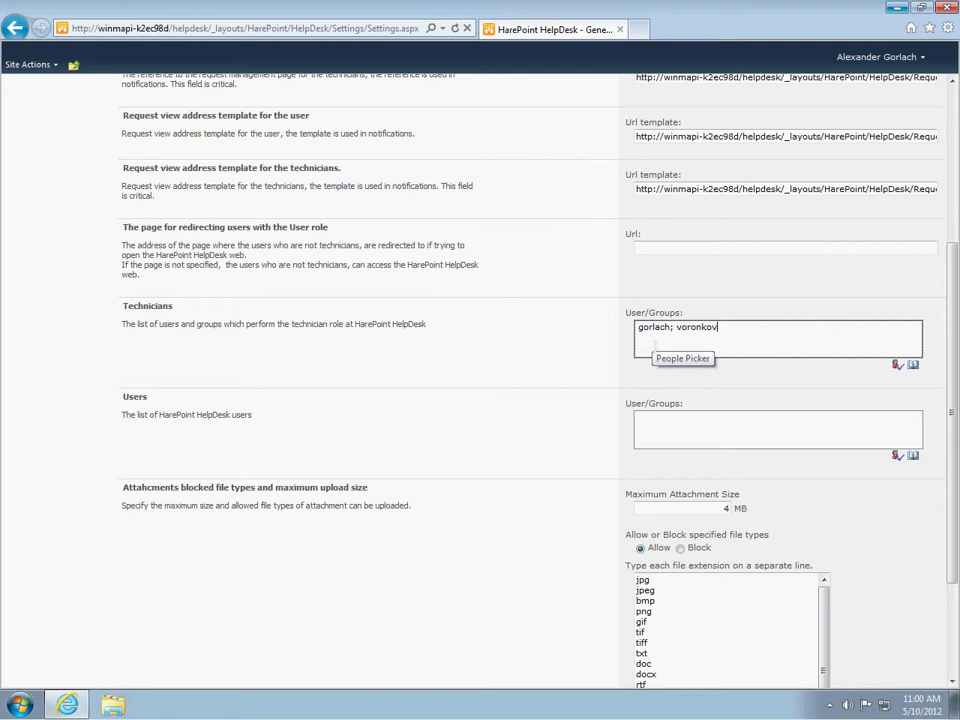
left_click(660, 428)
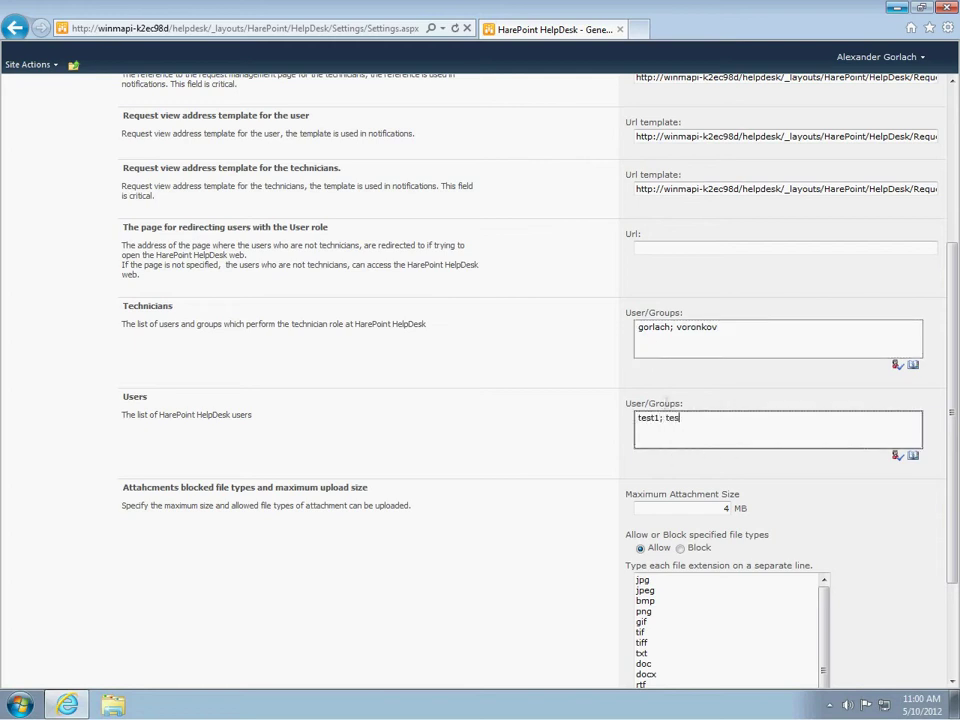
left_click(897, 456)
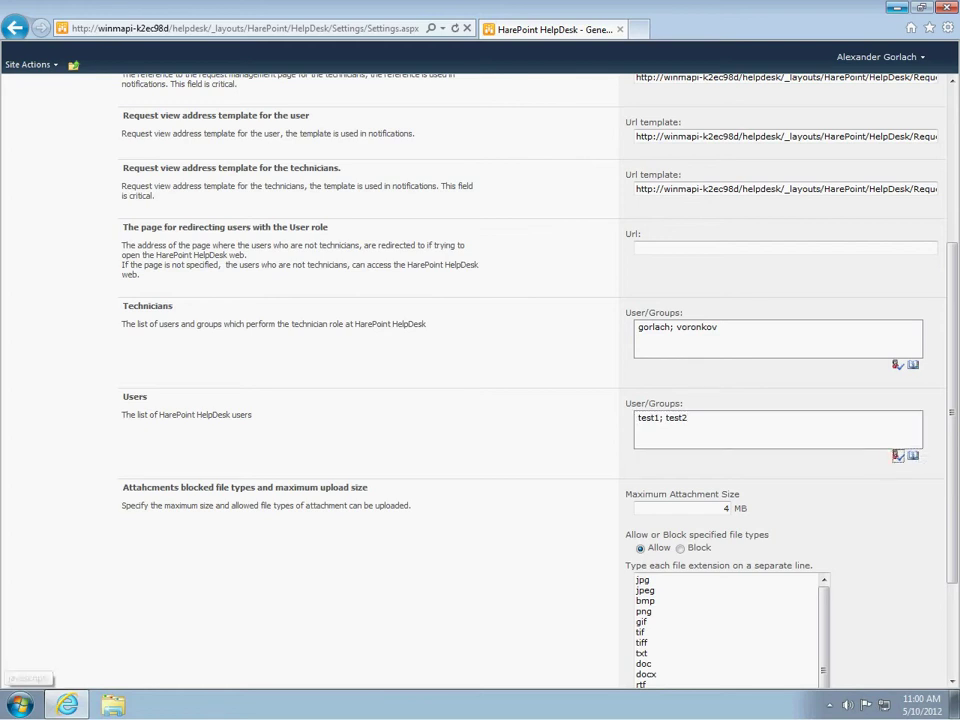
left_click(897, 367)
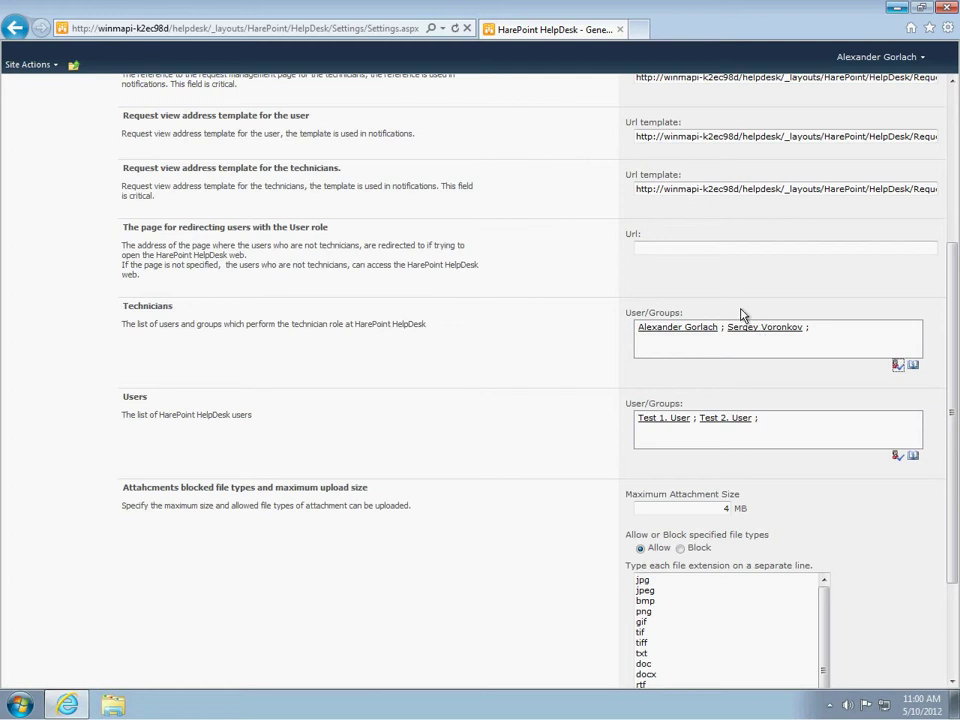
scroll(743, 316, "down", 3)
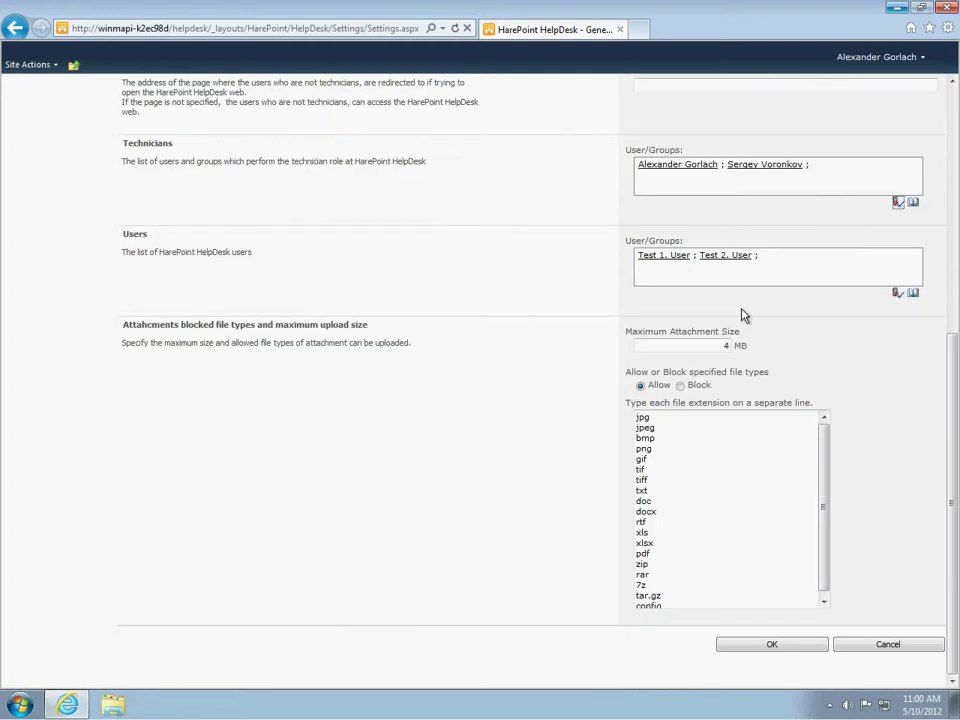
left_click(785, 646)
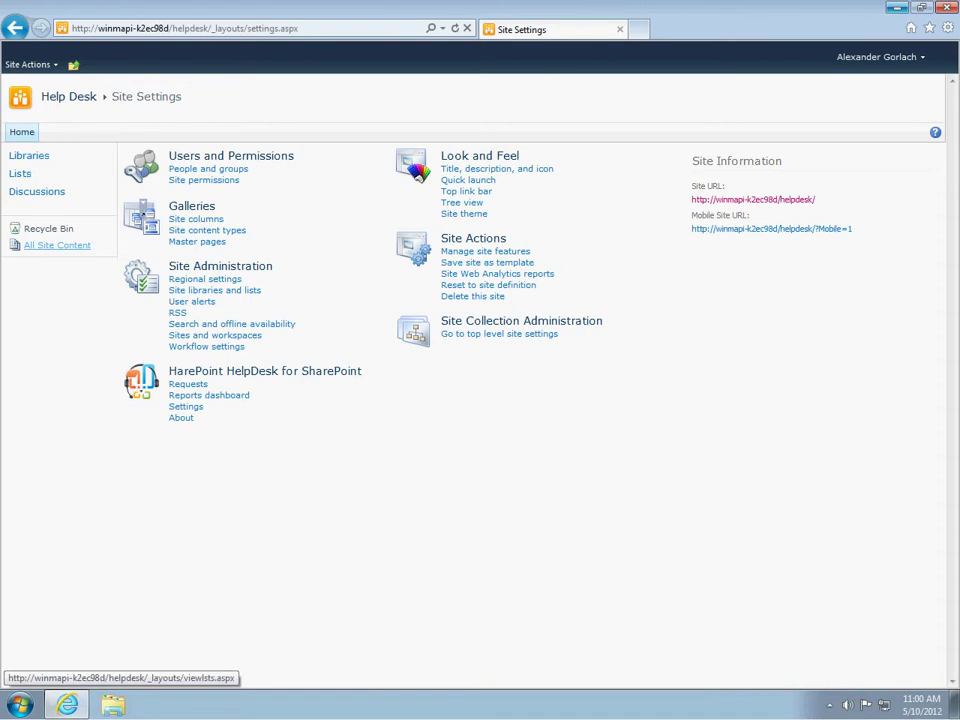
Copy the server root address and open the root Team Site in a new tab
left_click(50, 100)
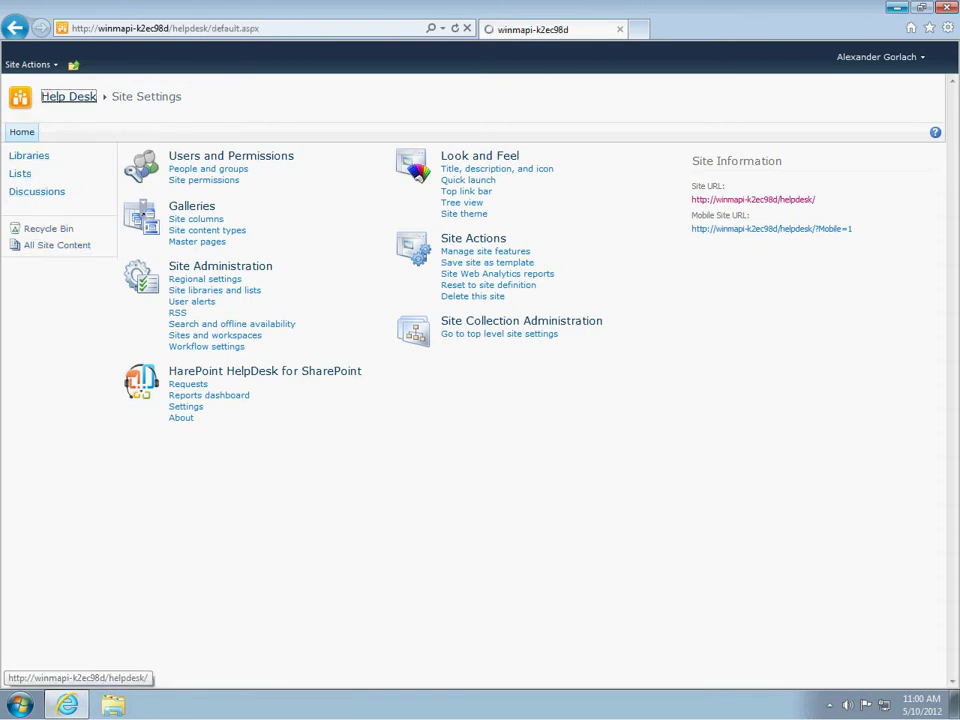
left_click(152, 28)
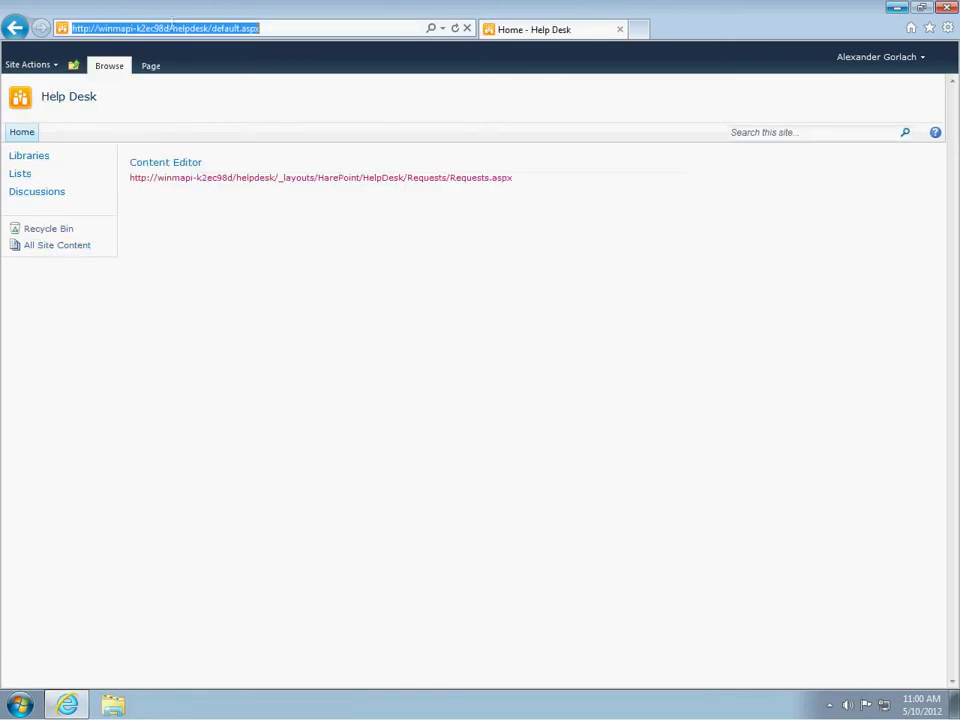
left_click(173, 28)
left_click_drag(173, 28, 37, 35)
key("ctrl+c")
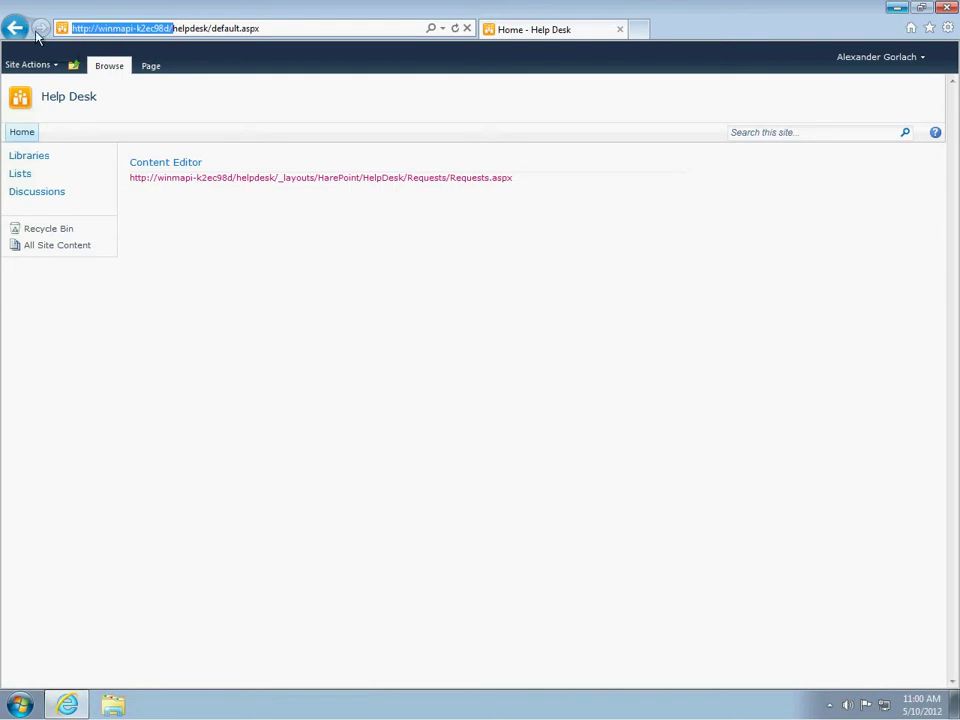
left_click(640, 30)
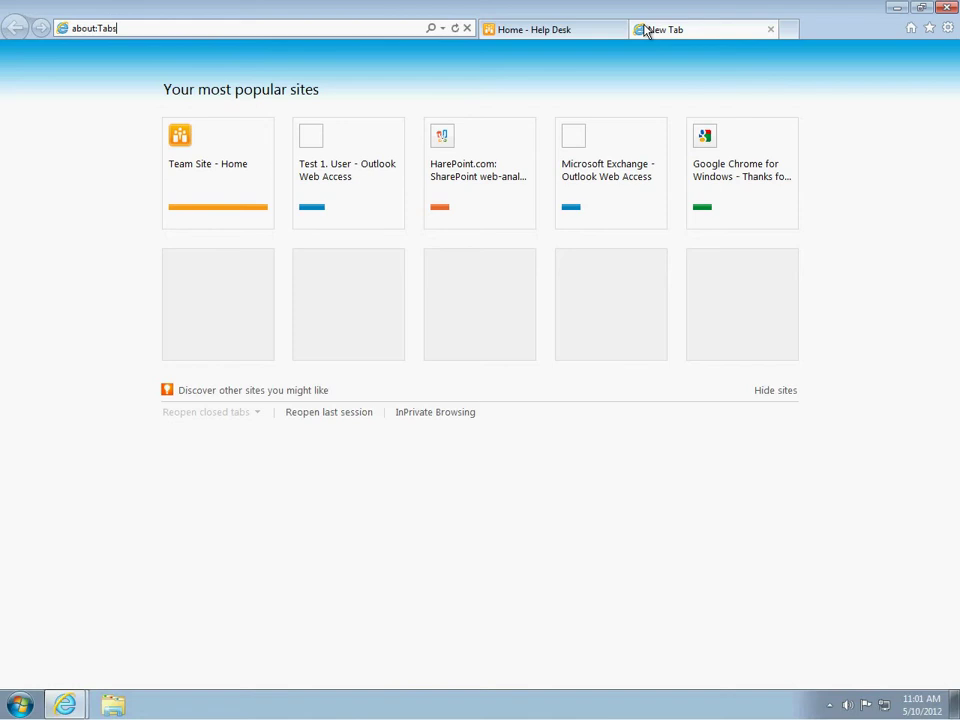
key("ctrl+v")
key("Return")
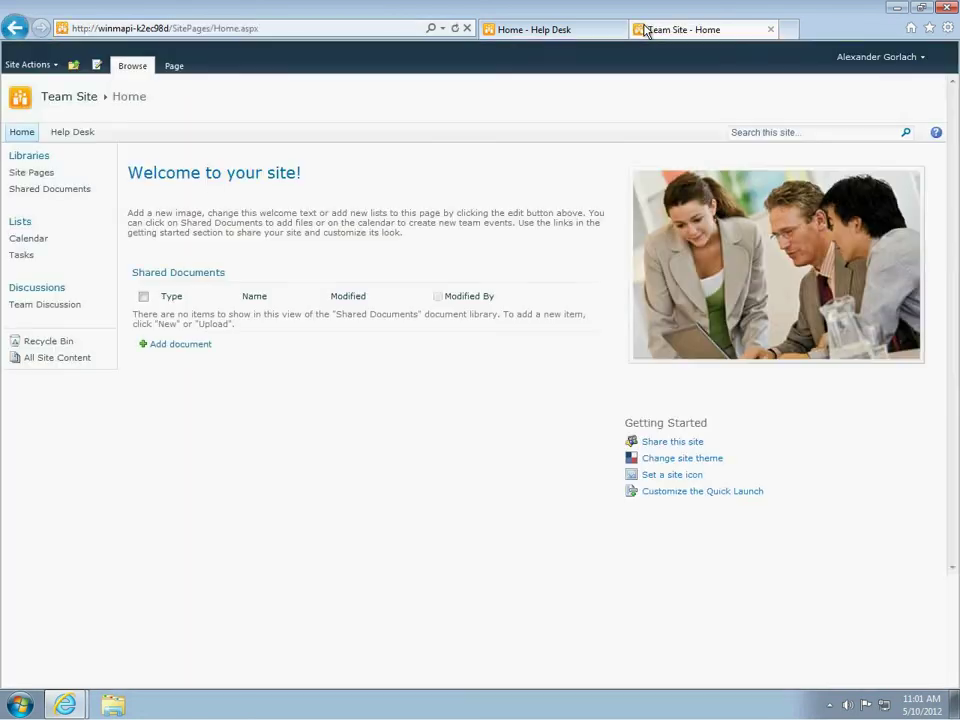
Start a new Team Site page named 'Support' from Site Actions
left_click(28, 64)
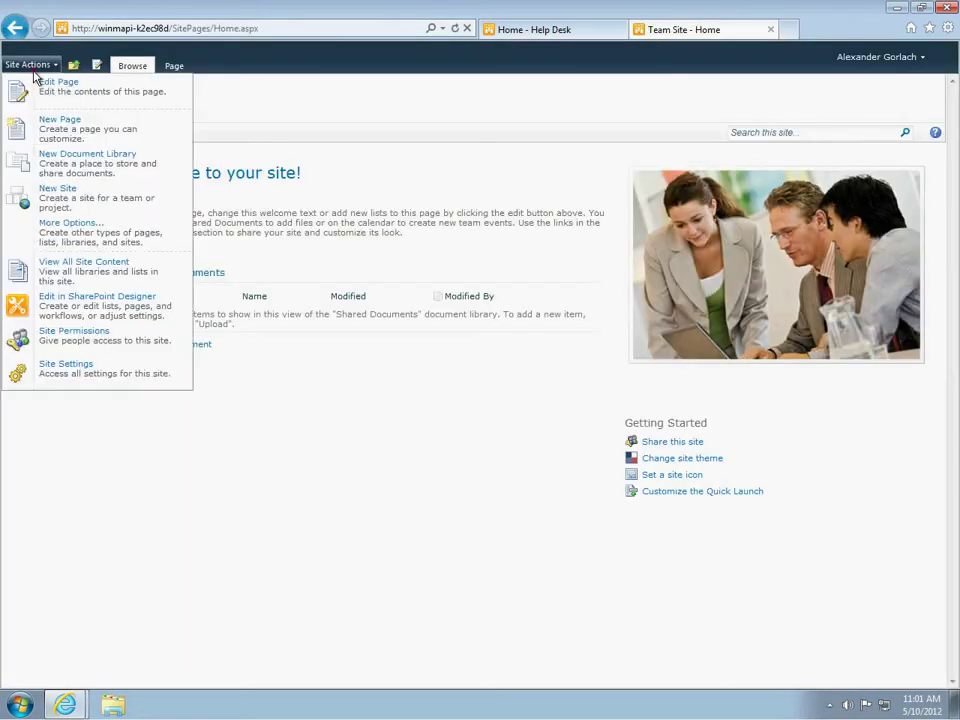
left_click(60, 104)
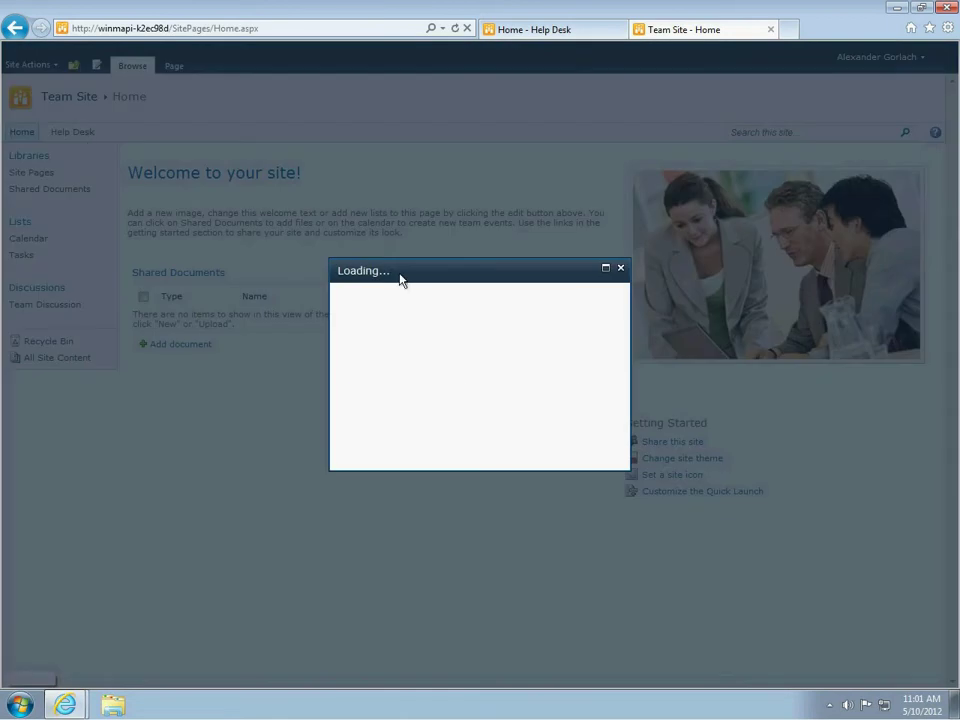
type("Suppor")
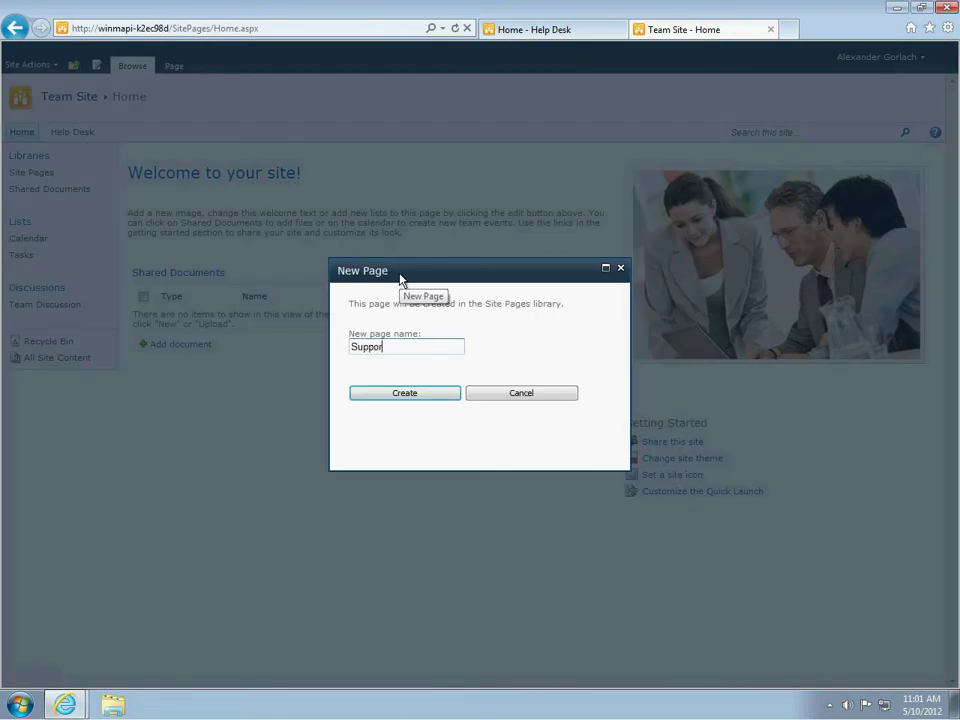
type("t")
Create the Support page and add the HarePoint Helpdesk Client Web Part from the HarePoint category
left_click(418, 398)
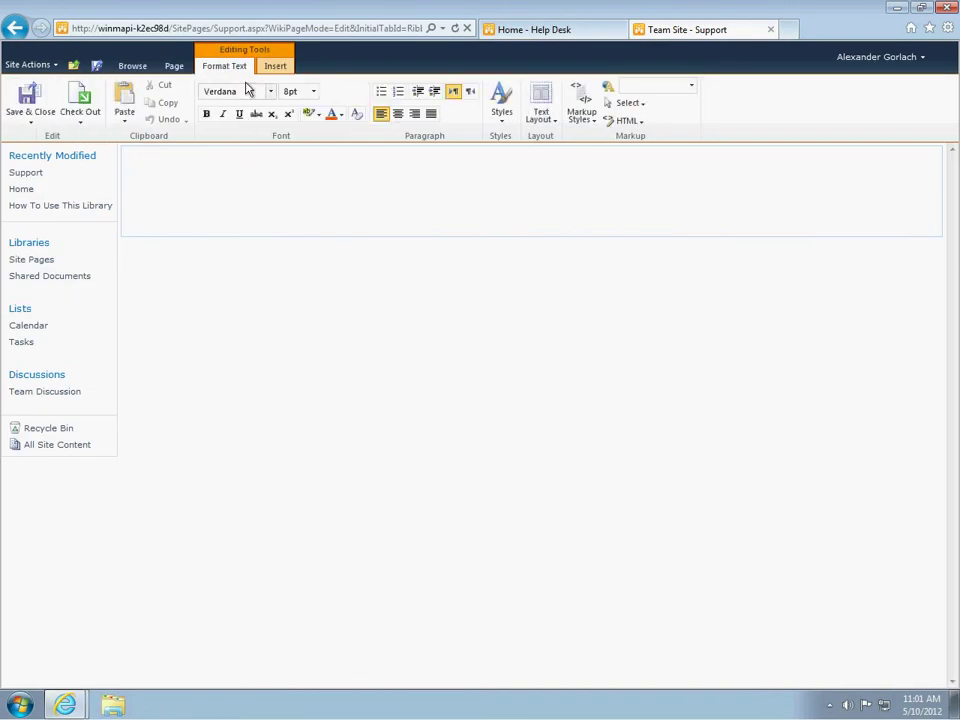
left_click(268, 67)
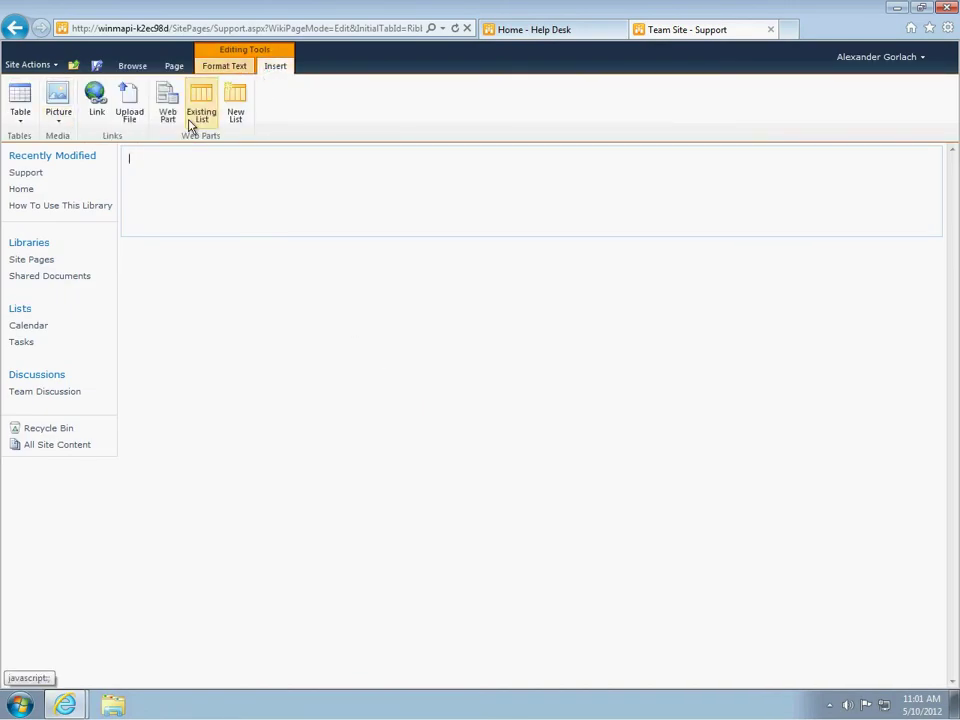
left_click(167, 105)
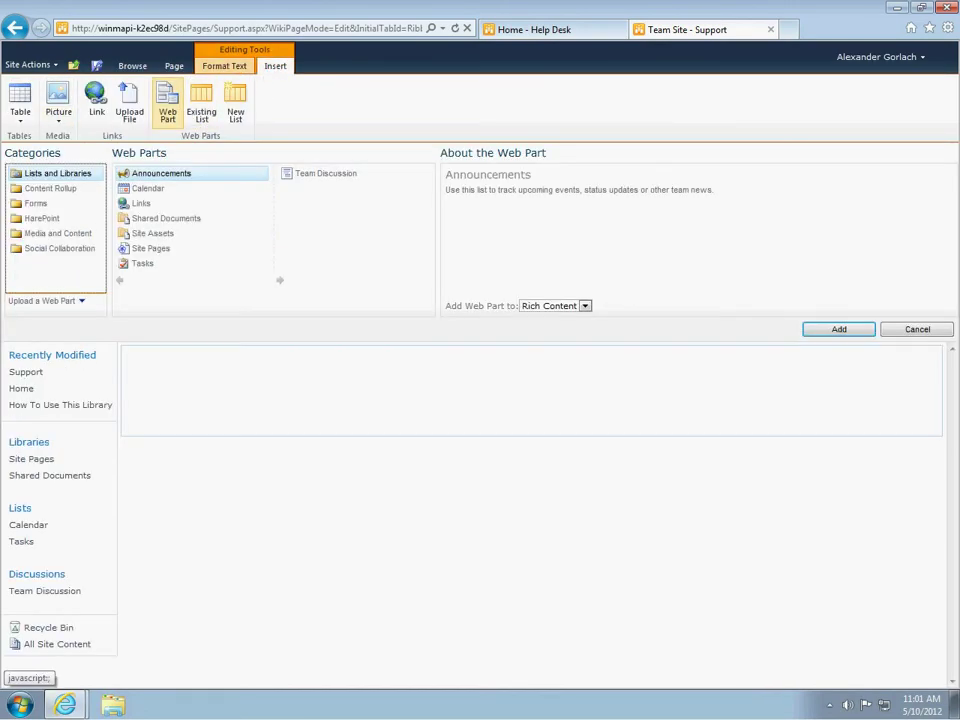
left_click(30, 219)
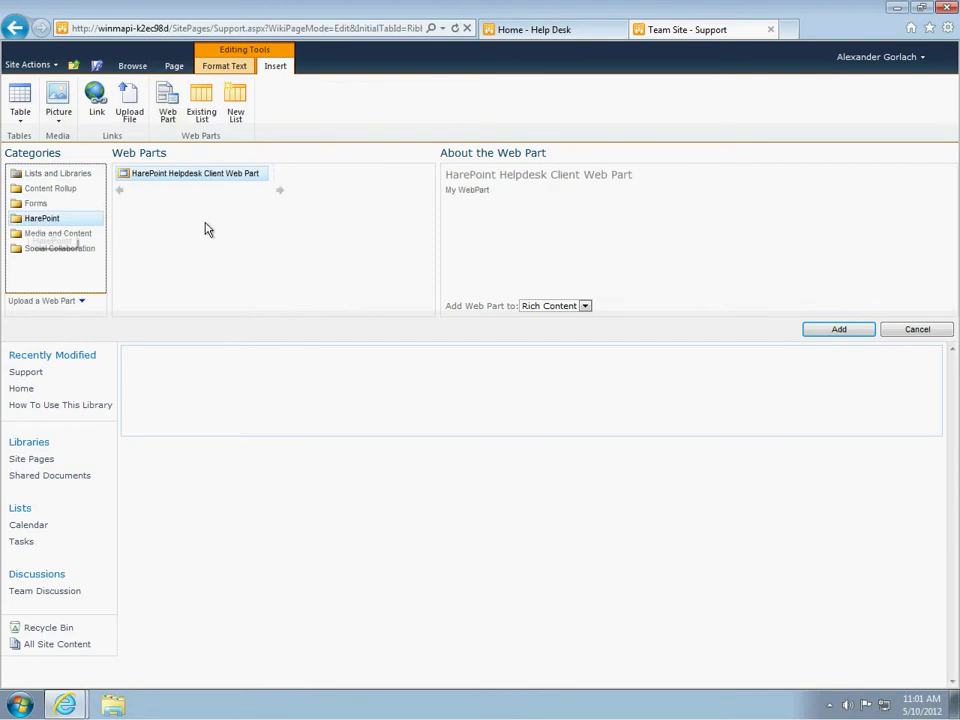
left_click(853, 335)
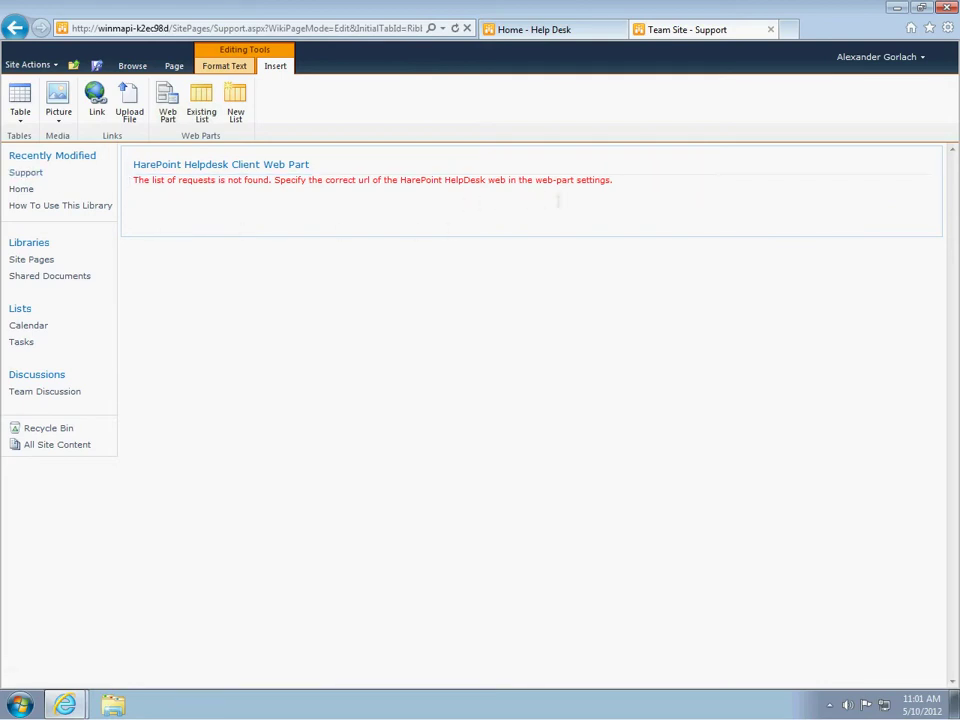
left_click(907, 166)
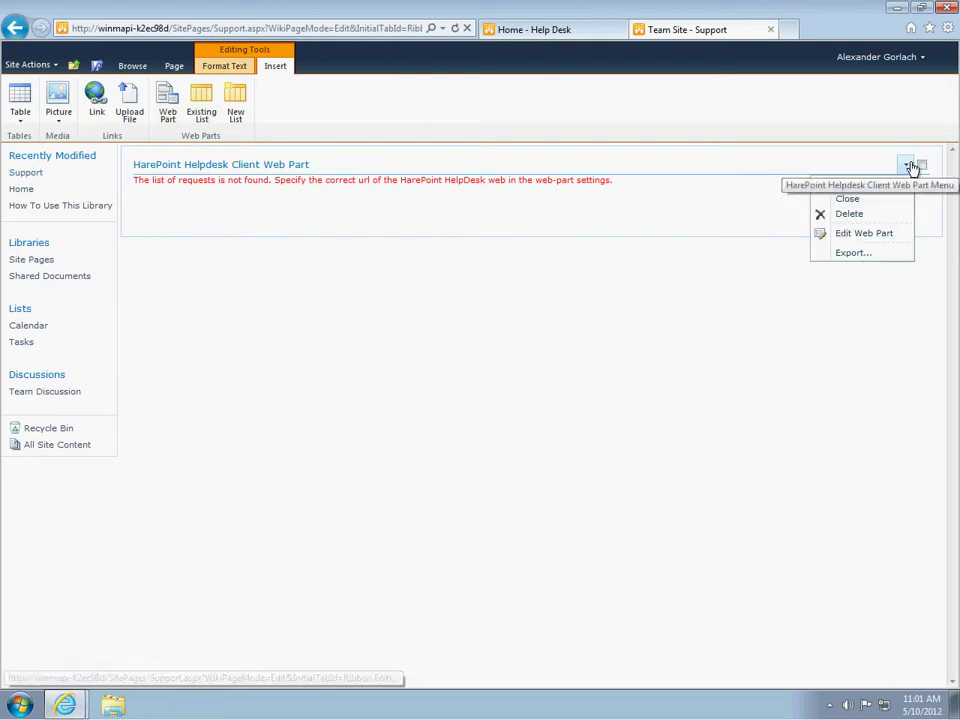
left_click(897, 234)
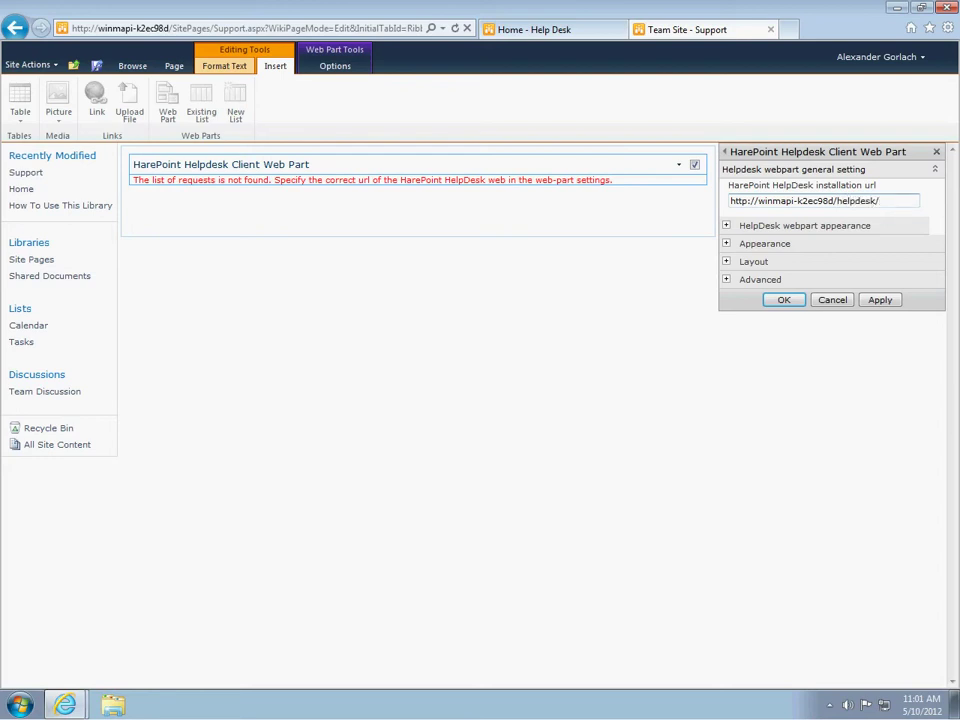
left_click(785, 300)
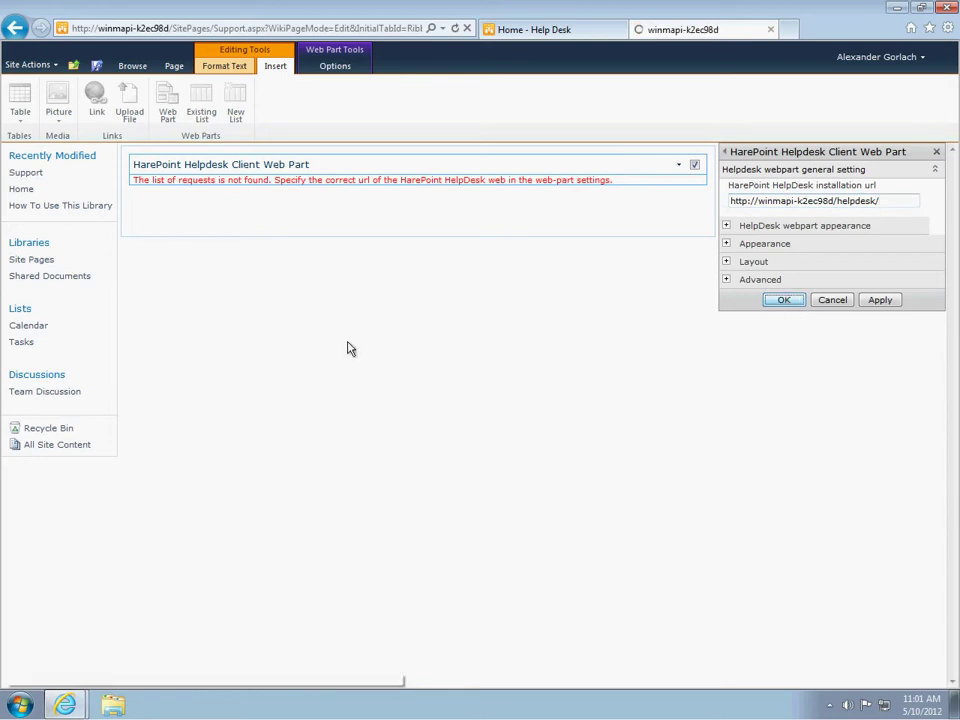
left_click(174, 65)
Save the Support page, open a new request form, and inspect its empty Category and Product choices
left_click(41, 103)
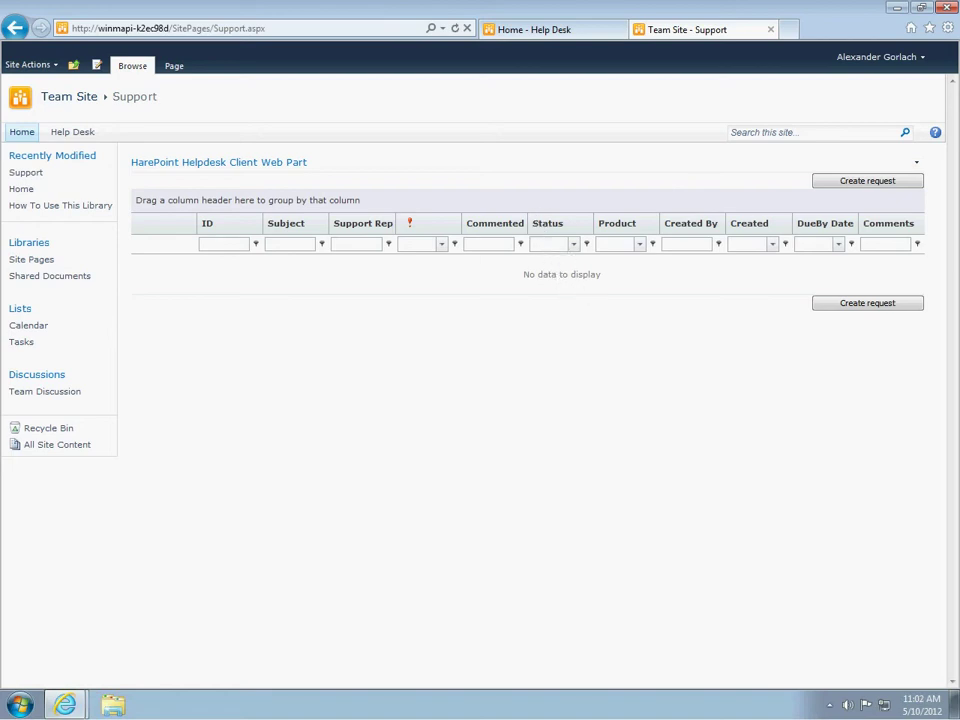
left_click(856, 183)
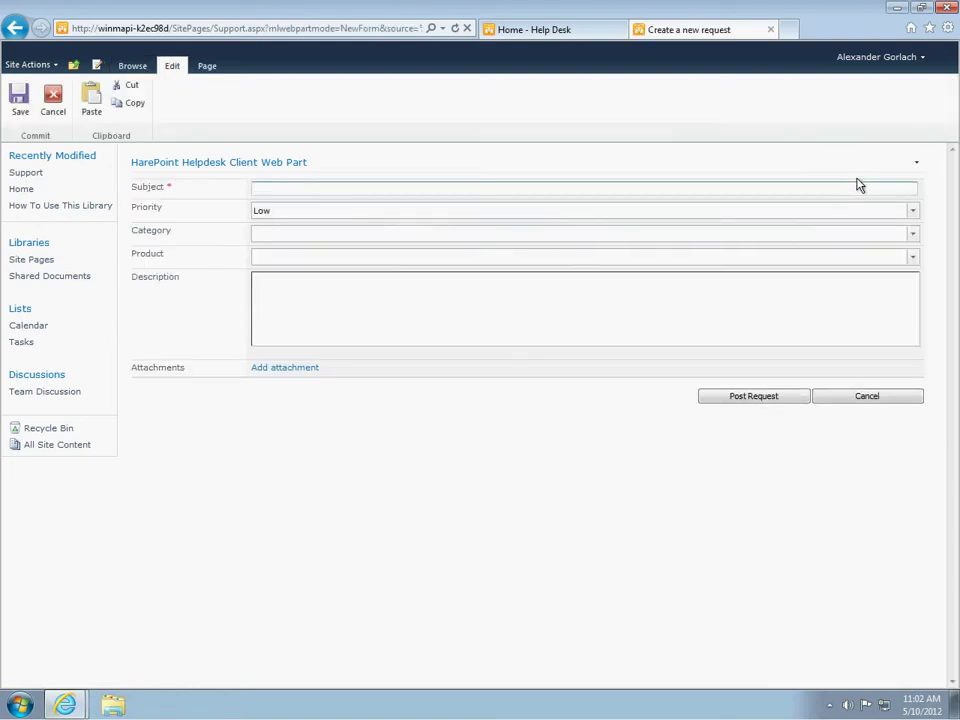
left_click(846, 184)
left_click(322, 232)
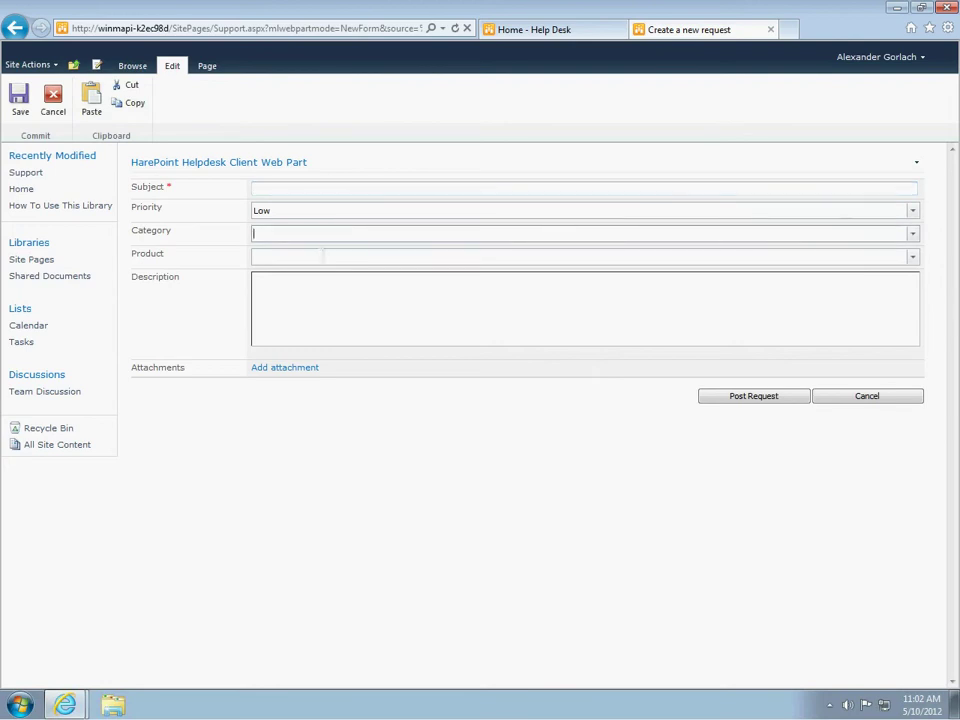
left_click(322, 256)
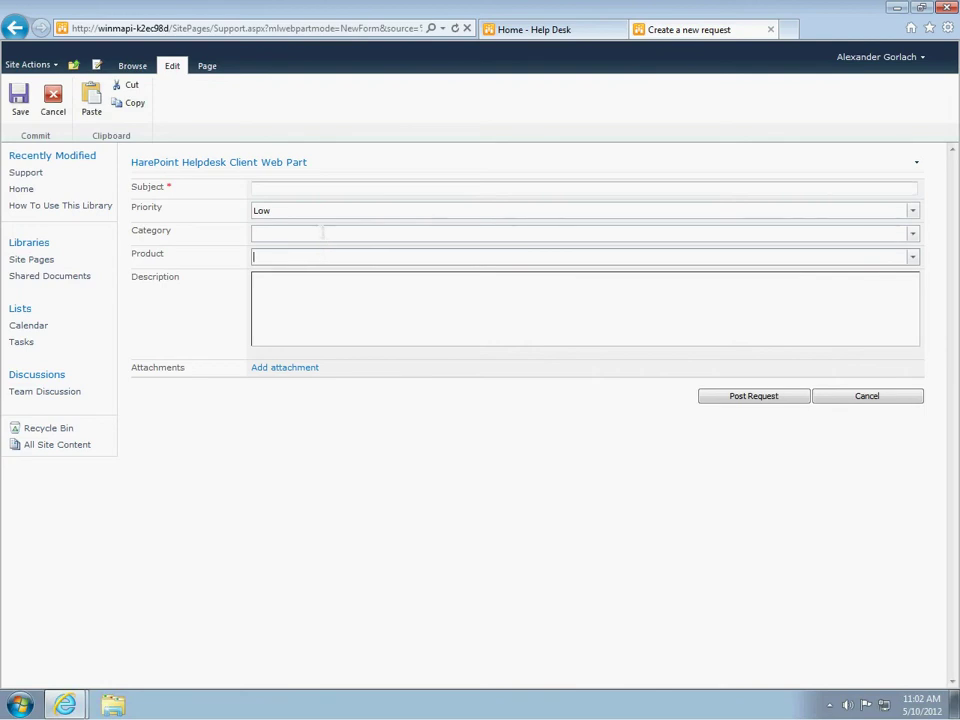
left_click(320, 232)
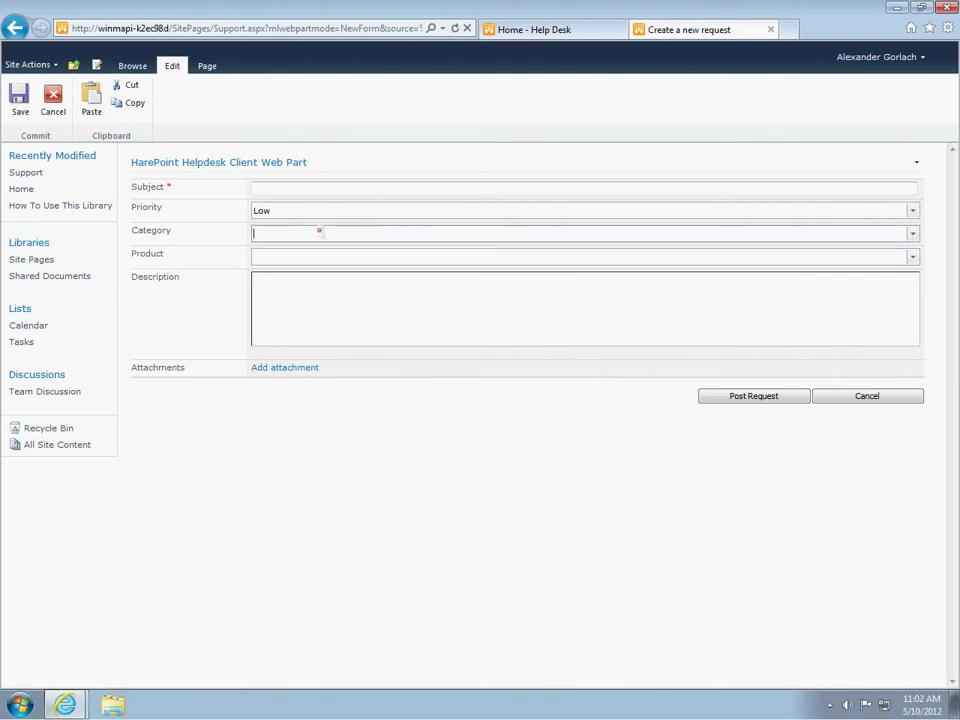
left_click(529, 32)
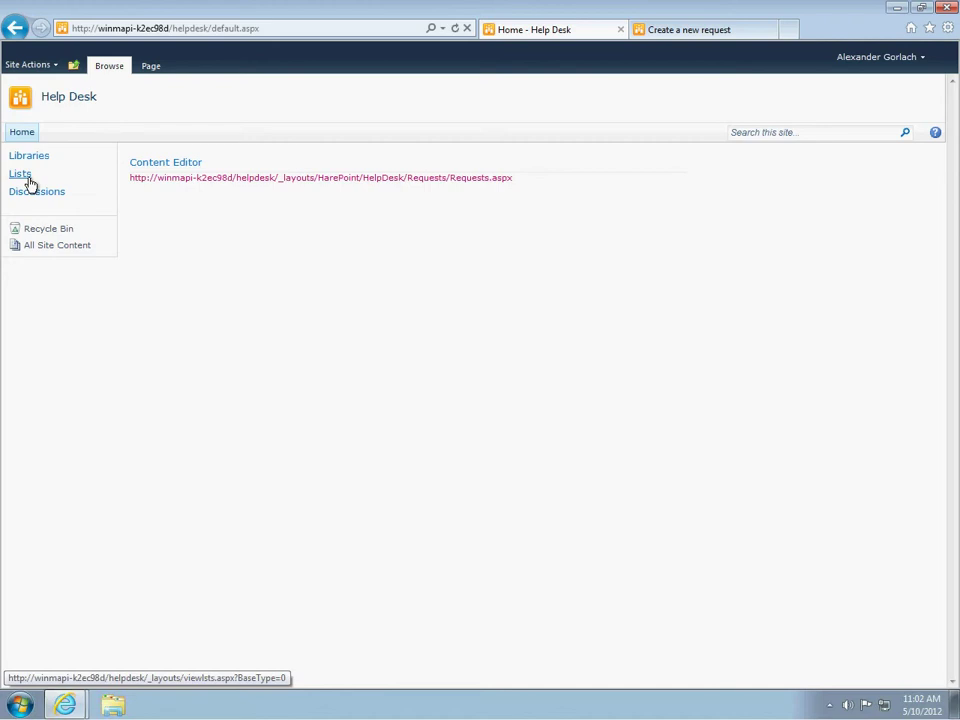
Open the Help Desk site's All Site Content listing via Lists and browse its lists
left_click(29, 179)
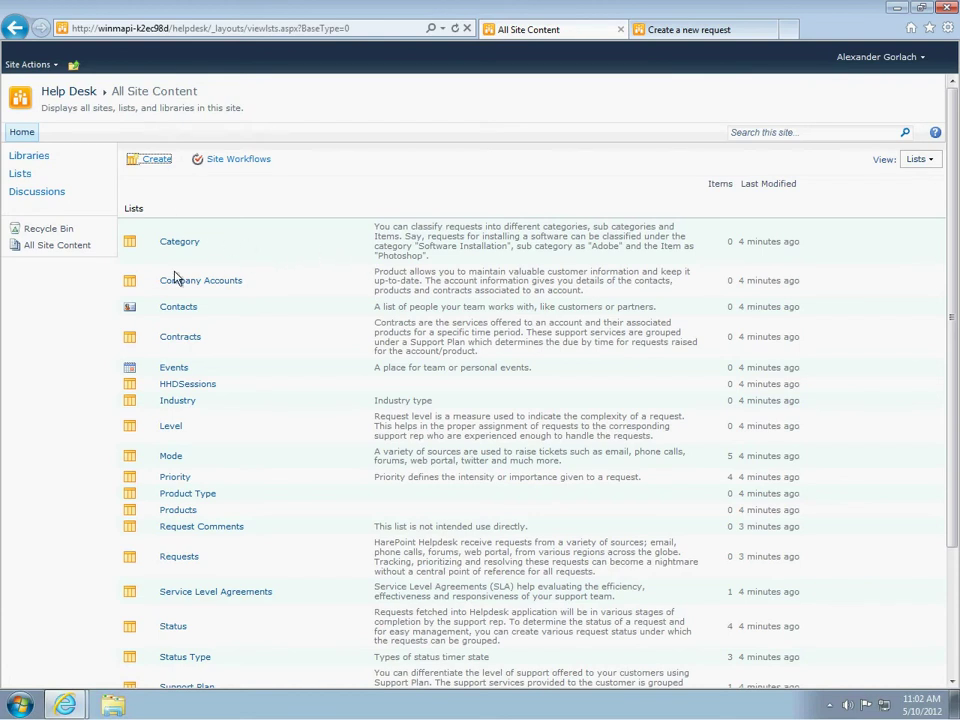
scroll(525, 325, "down", 3)
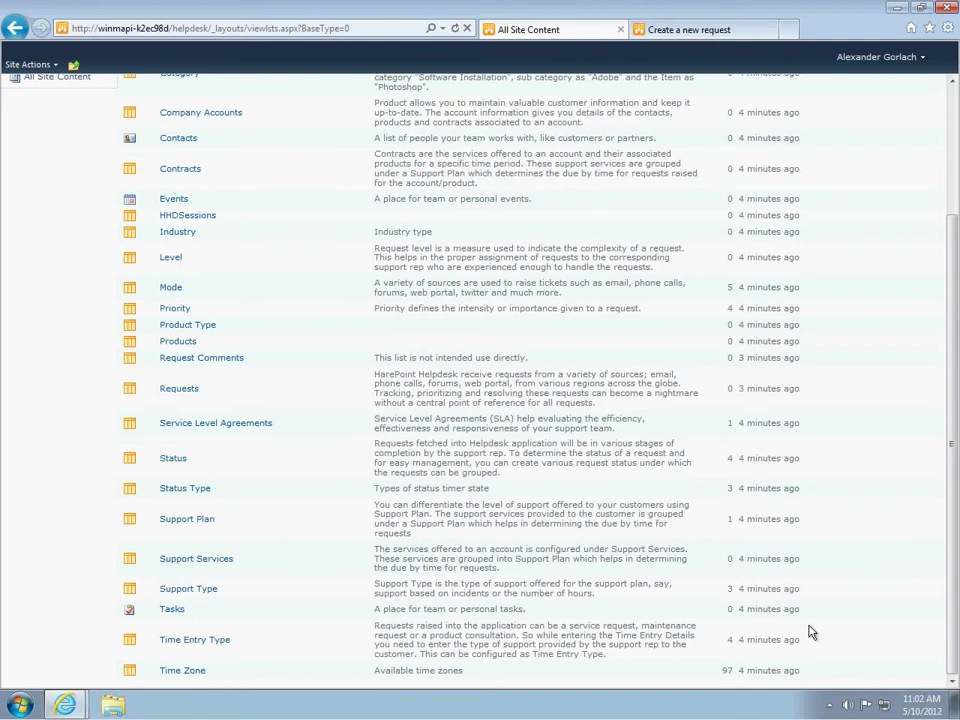
scroll(472, 322, "up", 3)
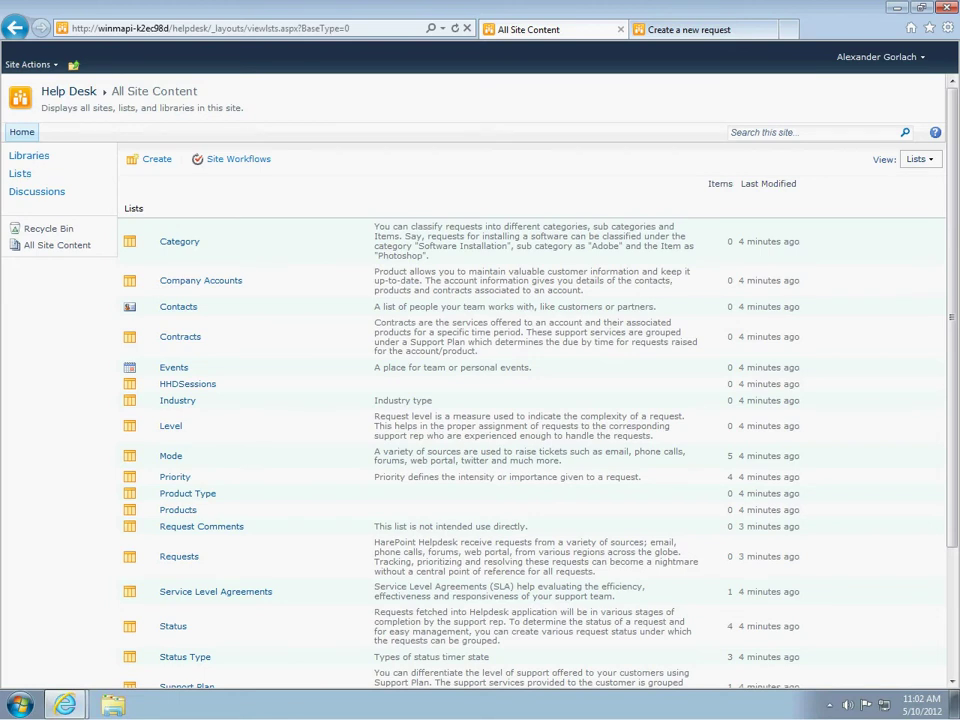
Add the Supply category with its description and a resolved support rep
left_click(191, 245)
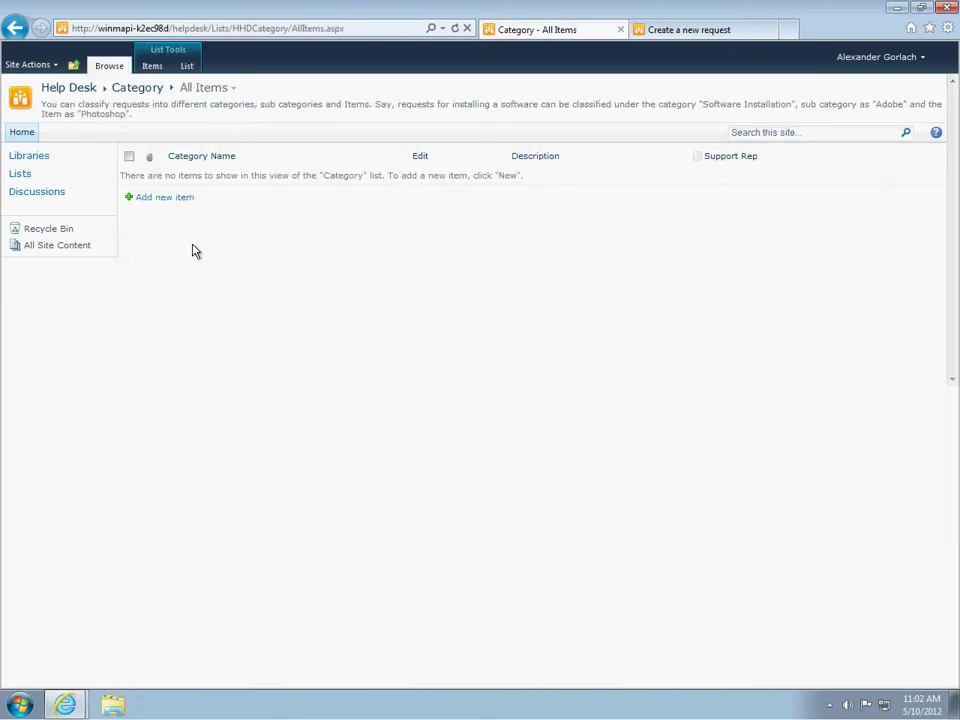
left_click(186, 199)
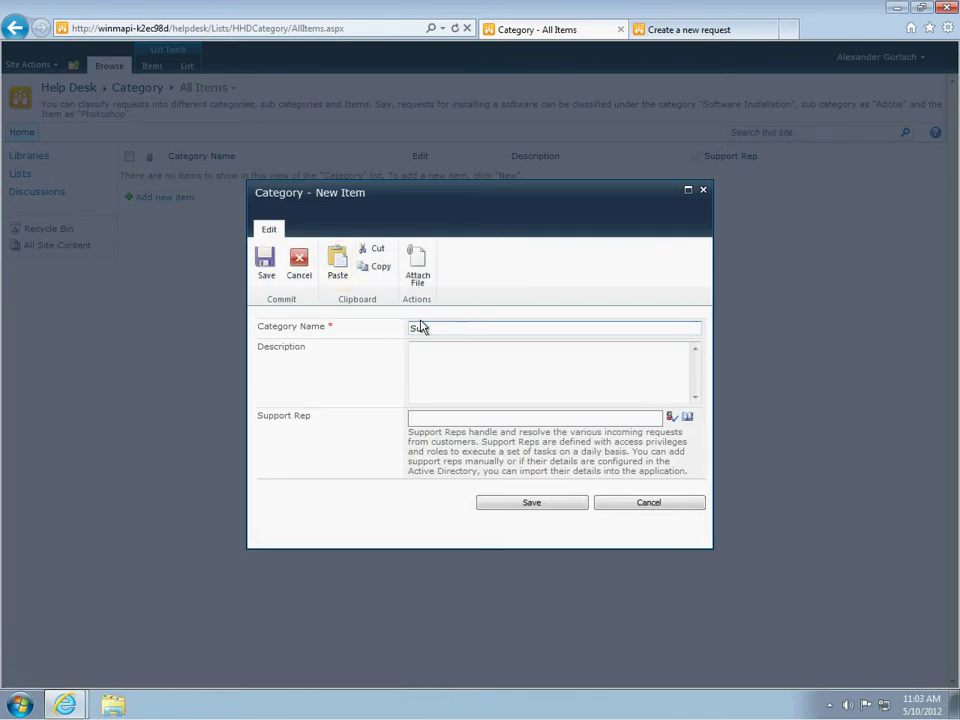
type("Supply")
key("Tab")
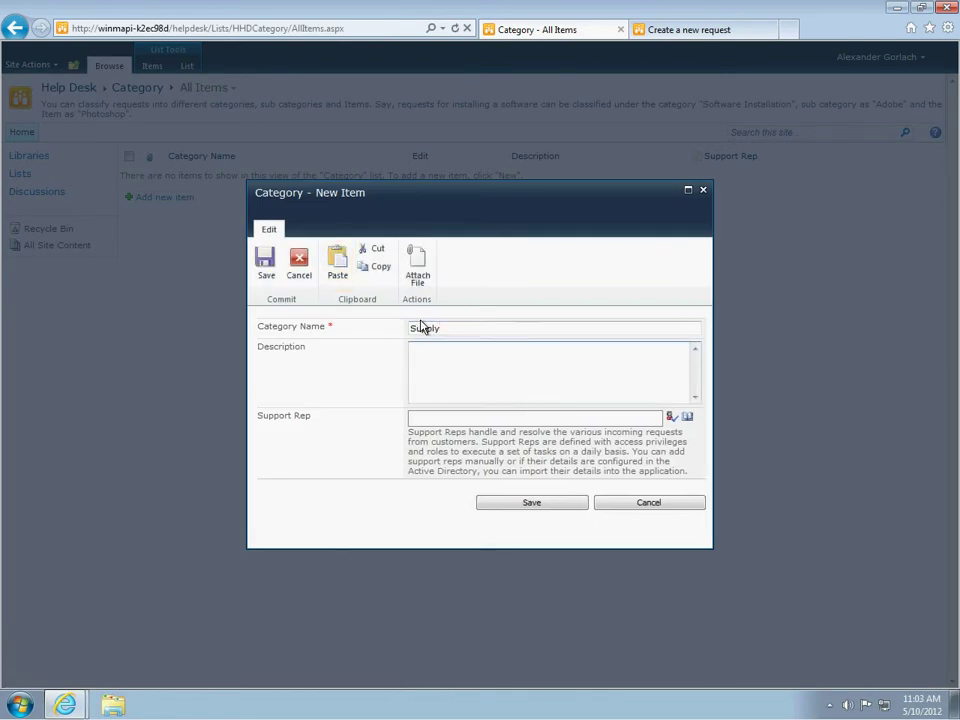
type("Coffee, sugar or water has ended")
left_click(413, 418)
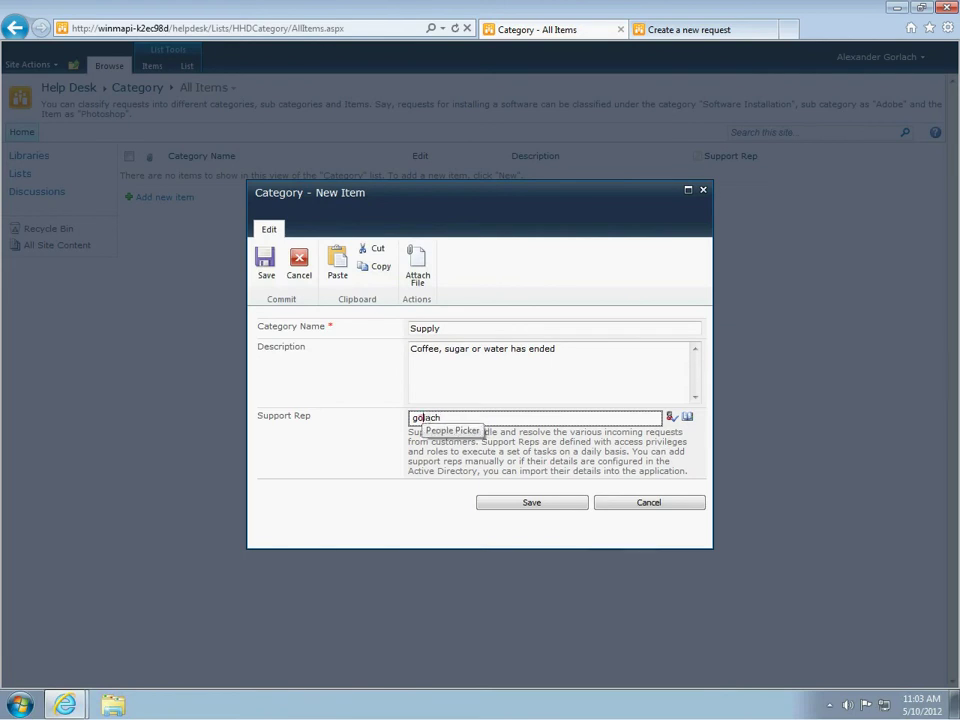
type("r")
left_click(671, 417)
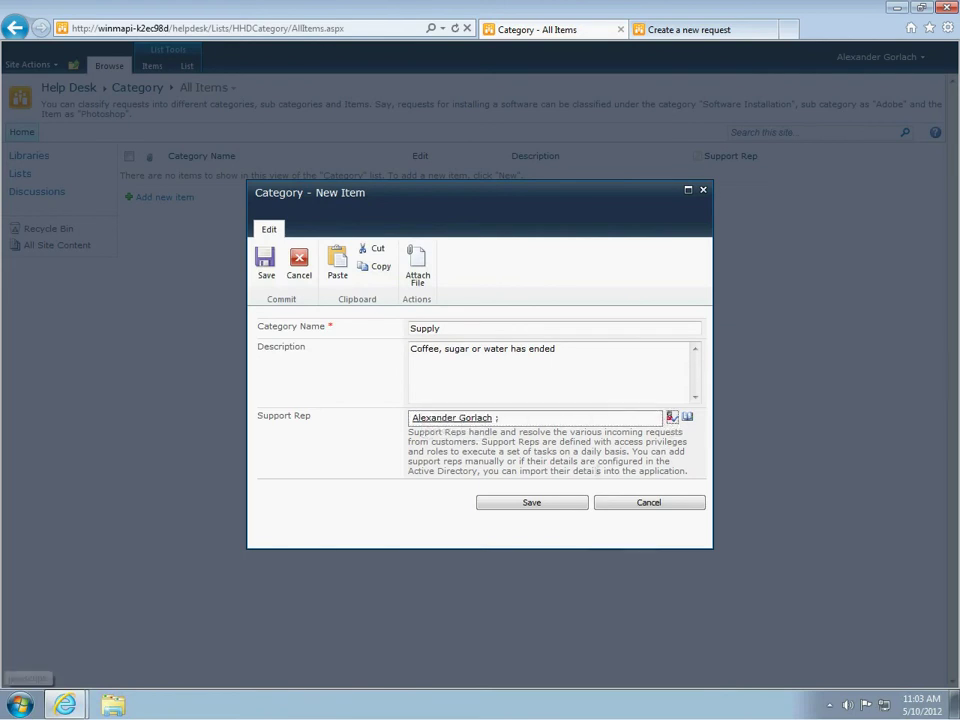
left_click(549, 504)
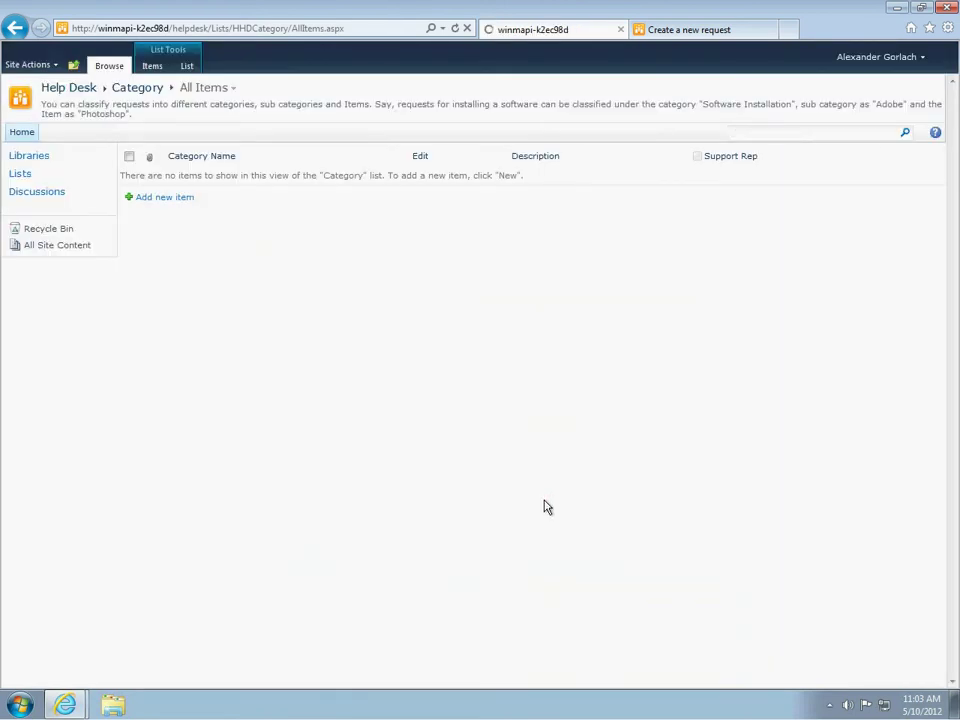
Add the Technical category with the description 'Error messages, etc'
left_click(160, 200)
type("Technical")
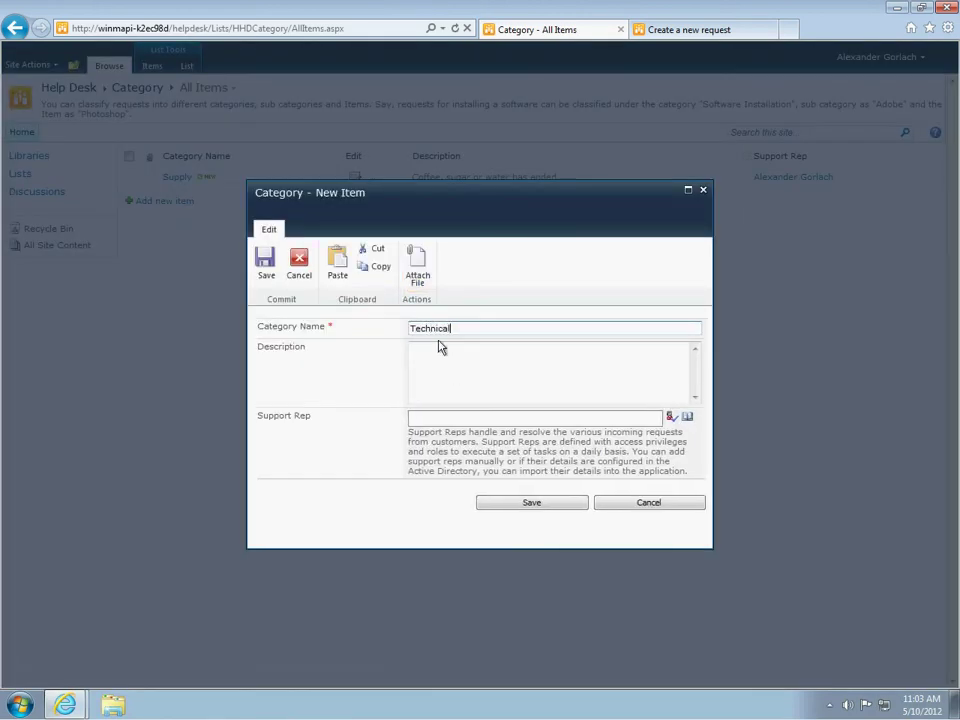
left_click(440, 347)
type("Error mes")
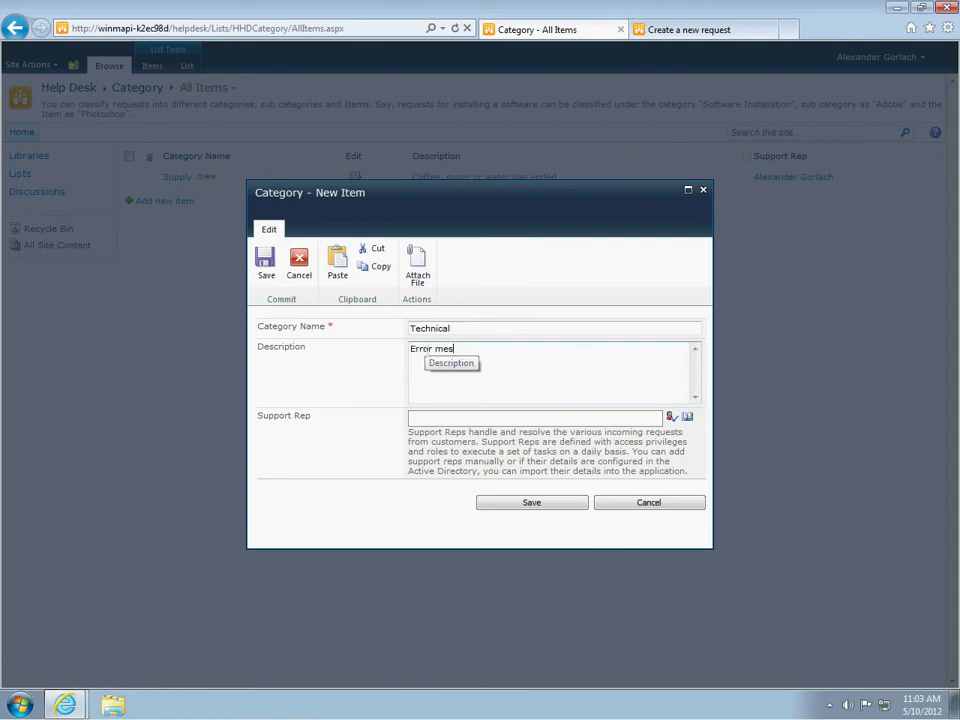
type("sages, etc")
left_click(527, 507)
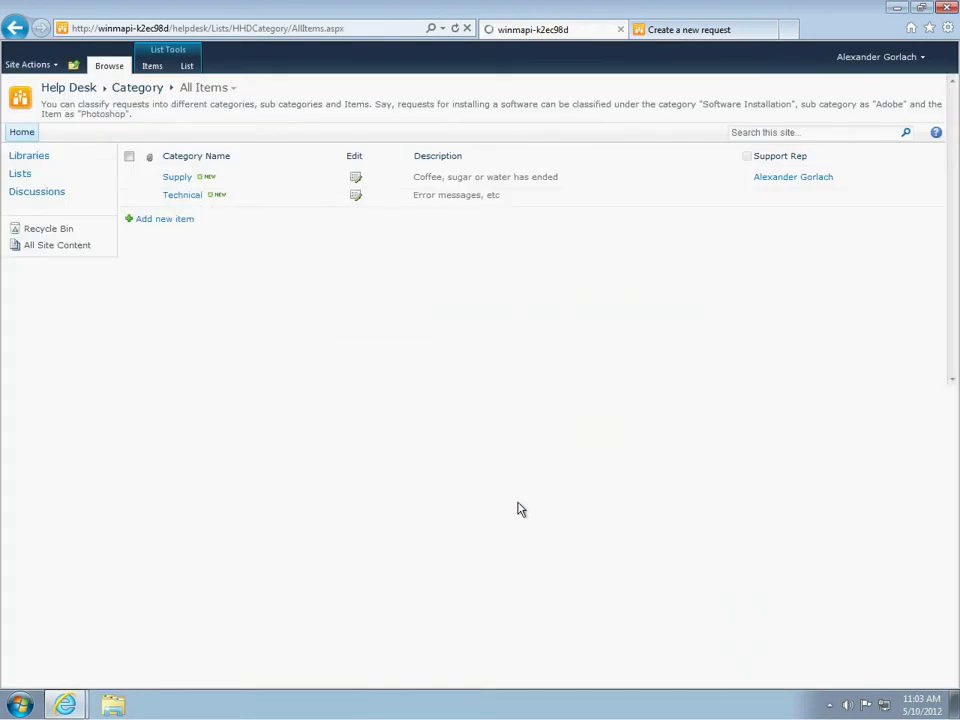
Open the Products list and add Coffee Machines, Kettles and Water Cooler as items
left_click(24, 178)
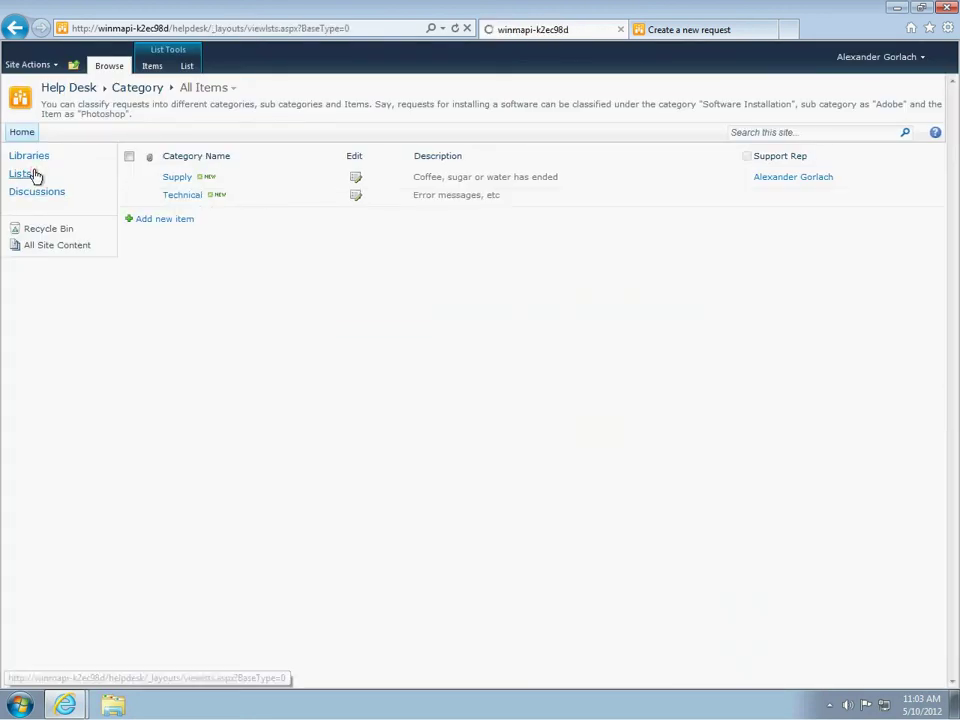
scroll(330, 490, "down", 2)
scroll(295, 505, "down", 2)
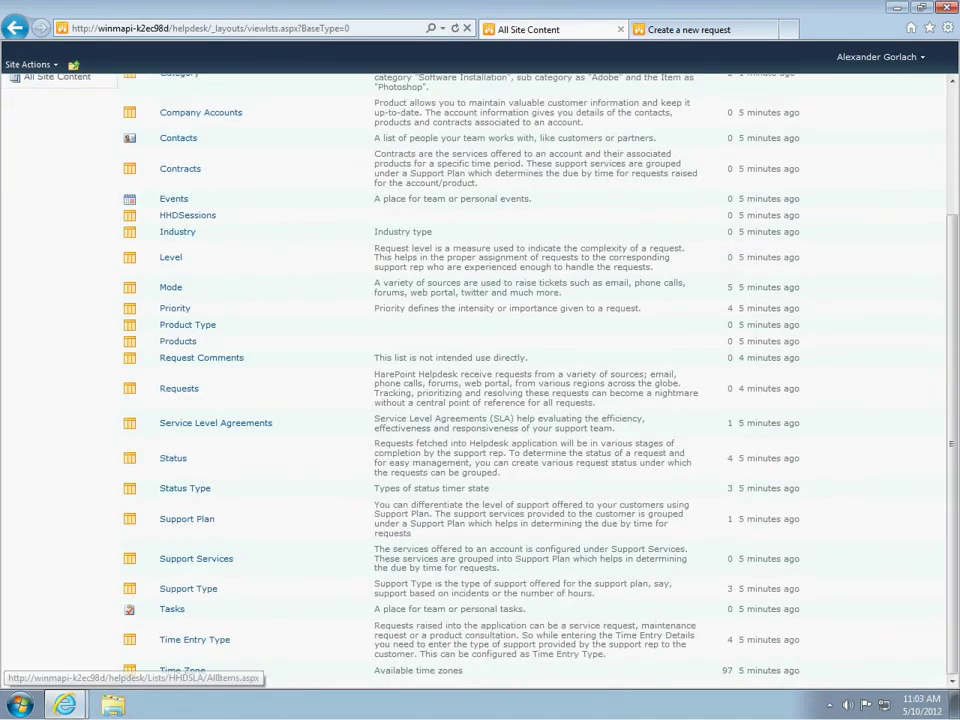
left_click(193, 341)
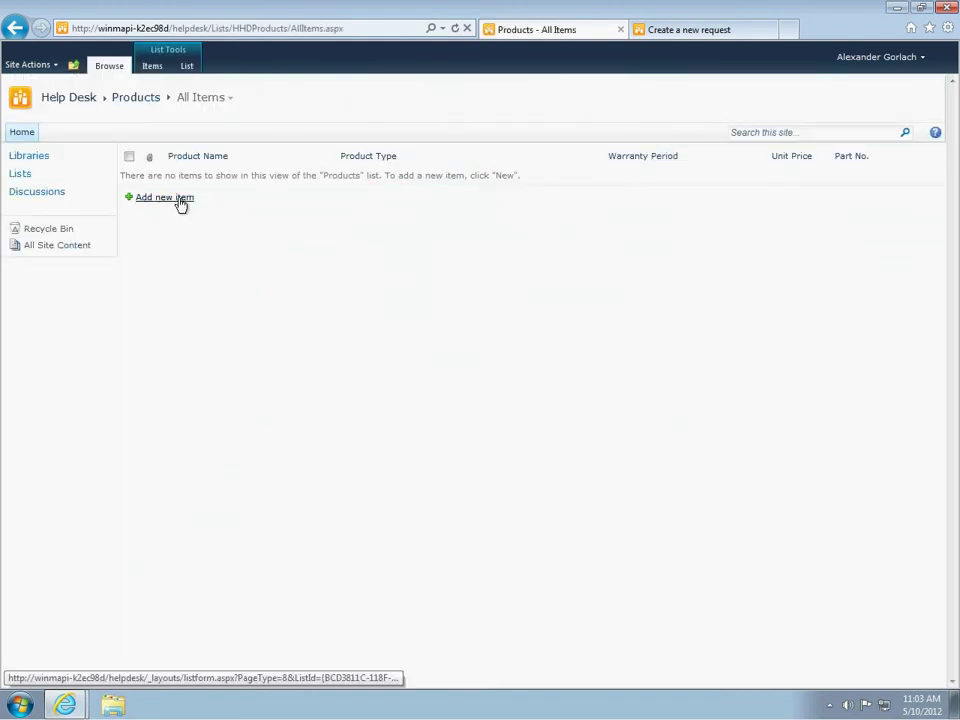
left_click(178, 199)
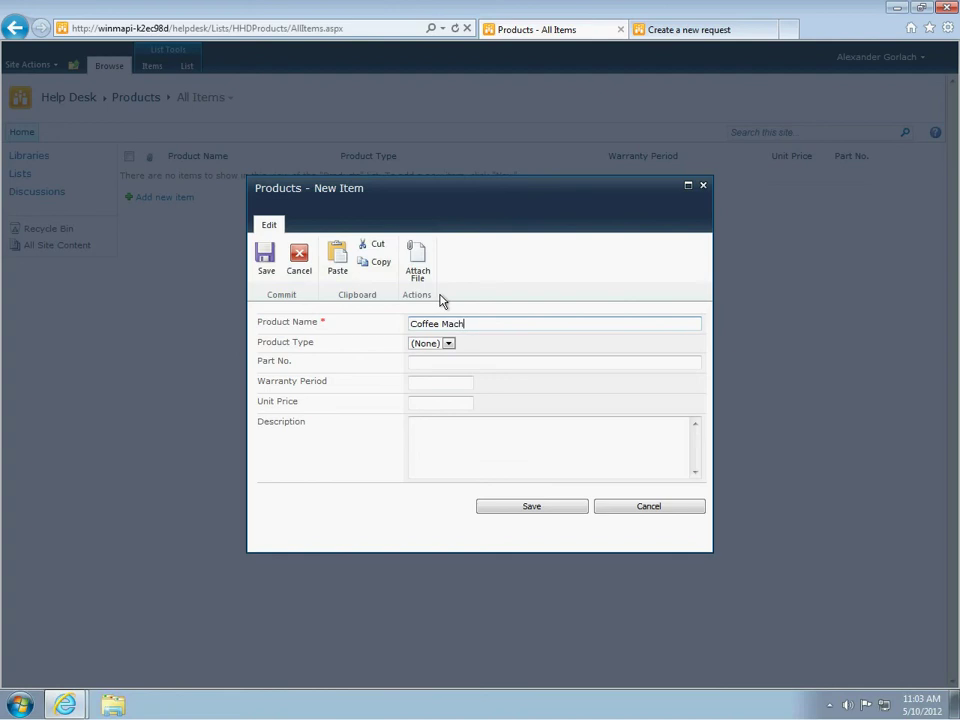
left_click(510, 508)
left_click(172, 200)
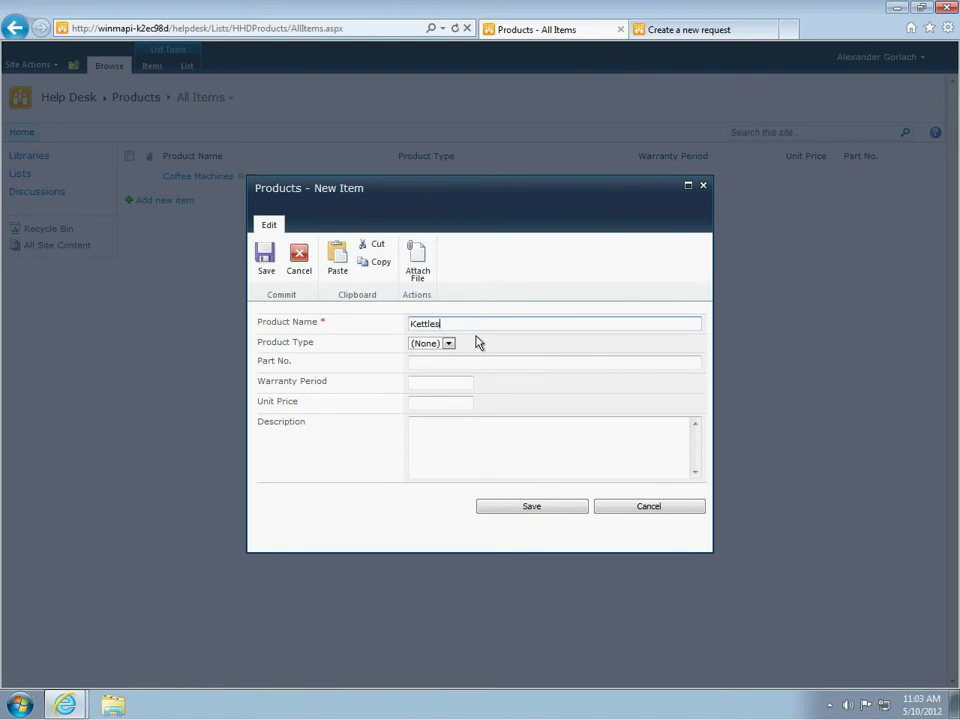
left_click(499, 506)
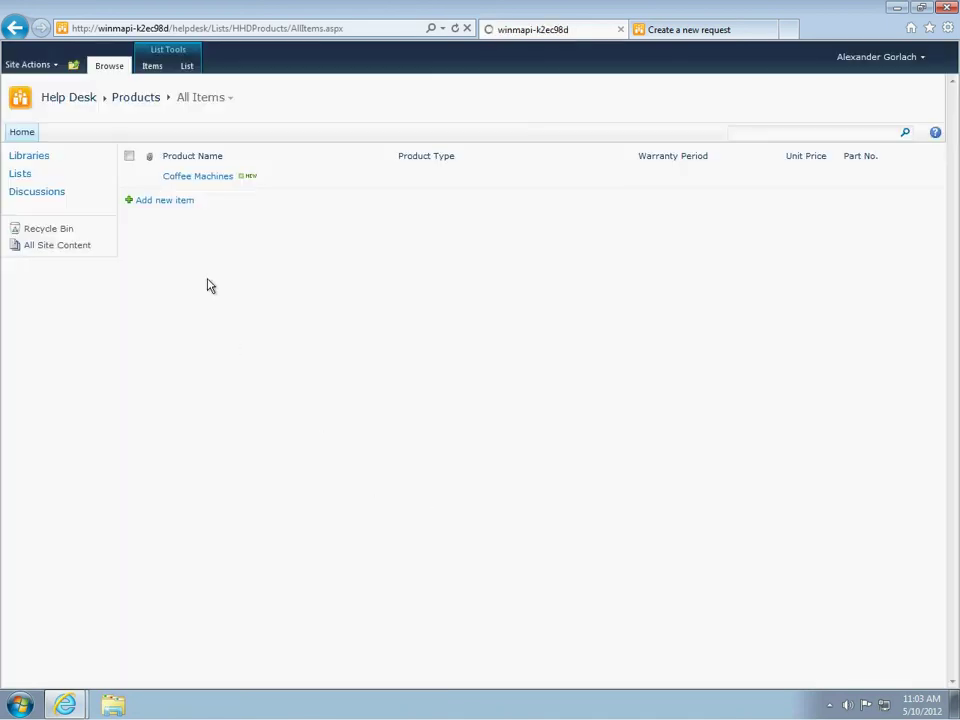
left_click(186, 221)
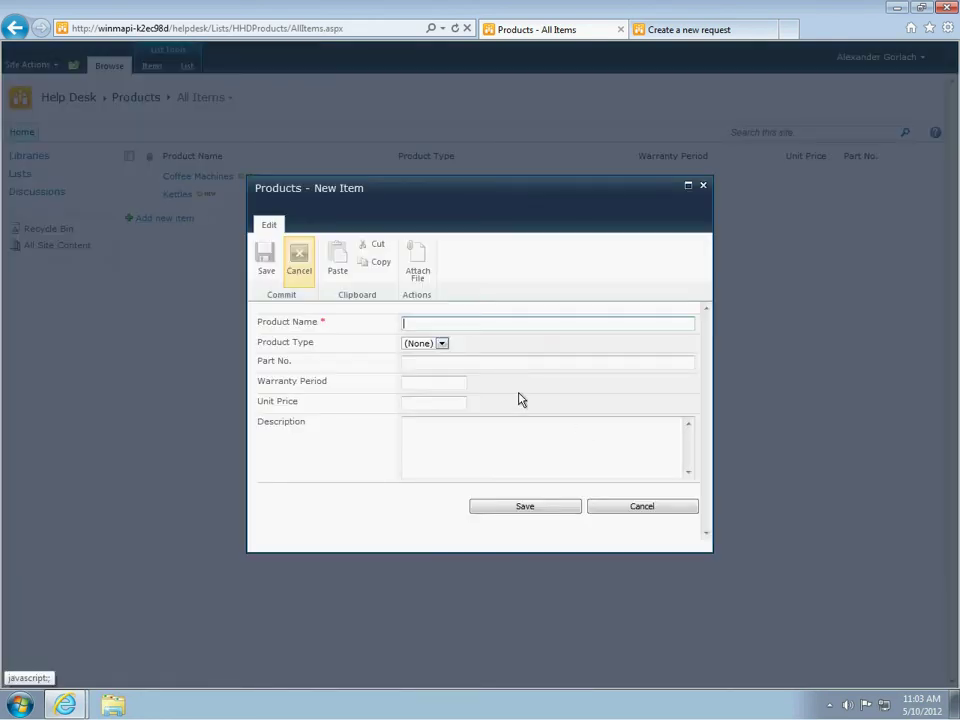
type("Water Cooler")
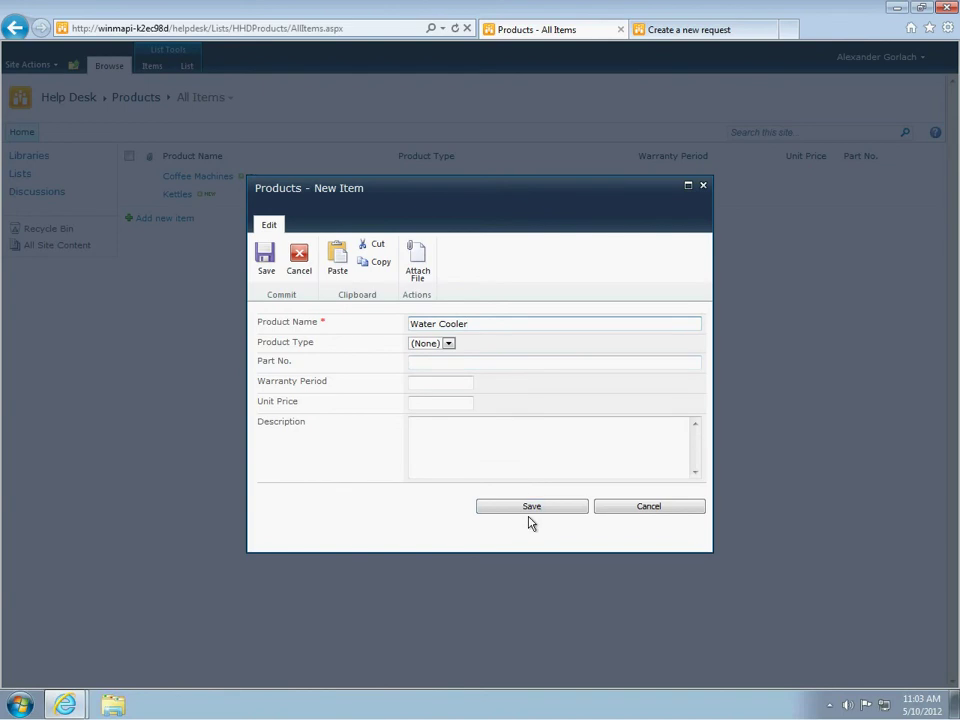
left_click(528, 510)
Launch Chrome, sign in to the team site and open the Support page from Site Pages
left_click(21, 705)
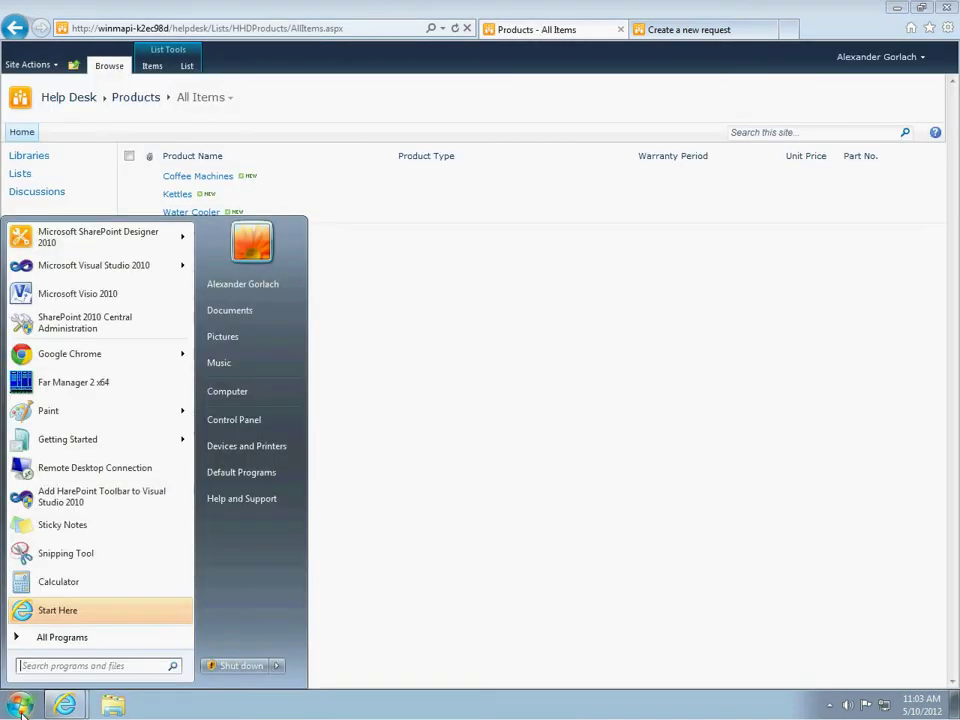
left_click(46, 354)
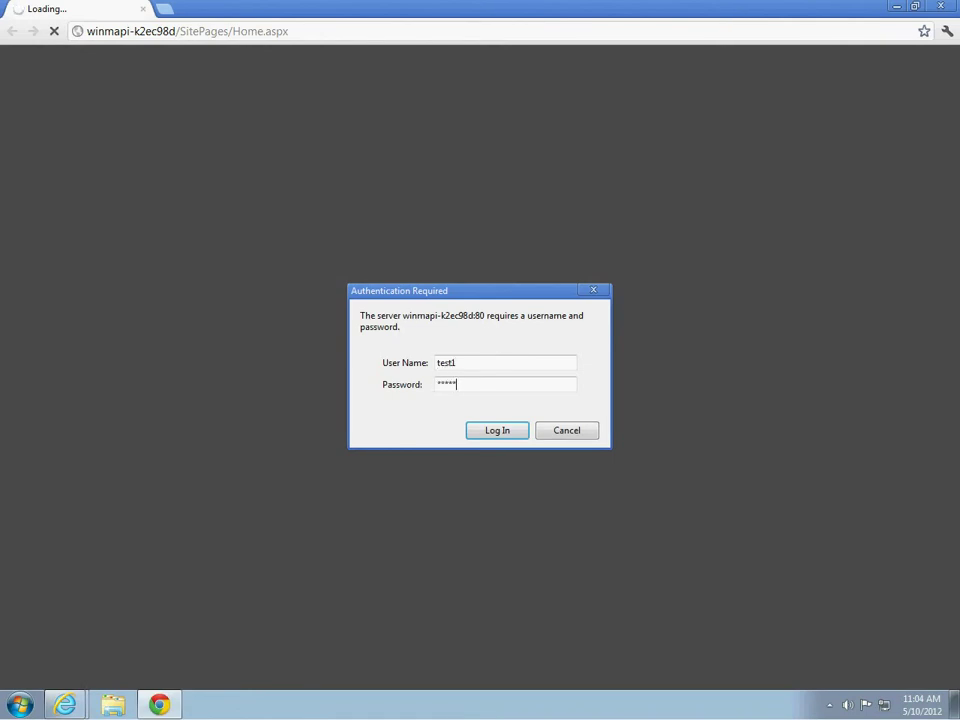
key("Return")
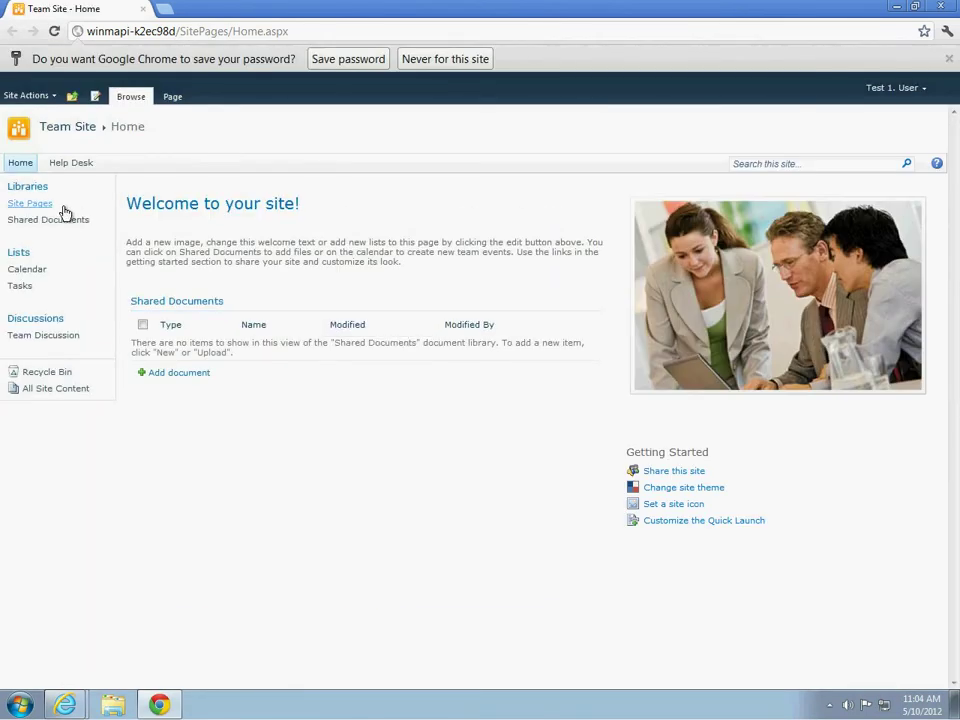
left_click(52, 207)
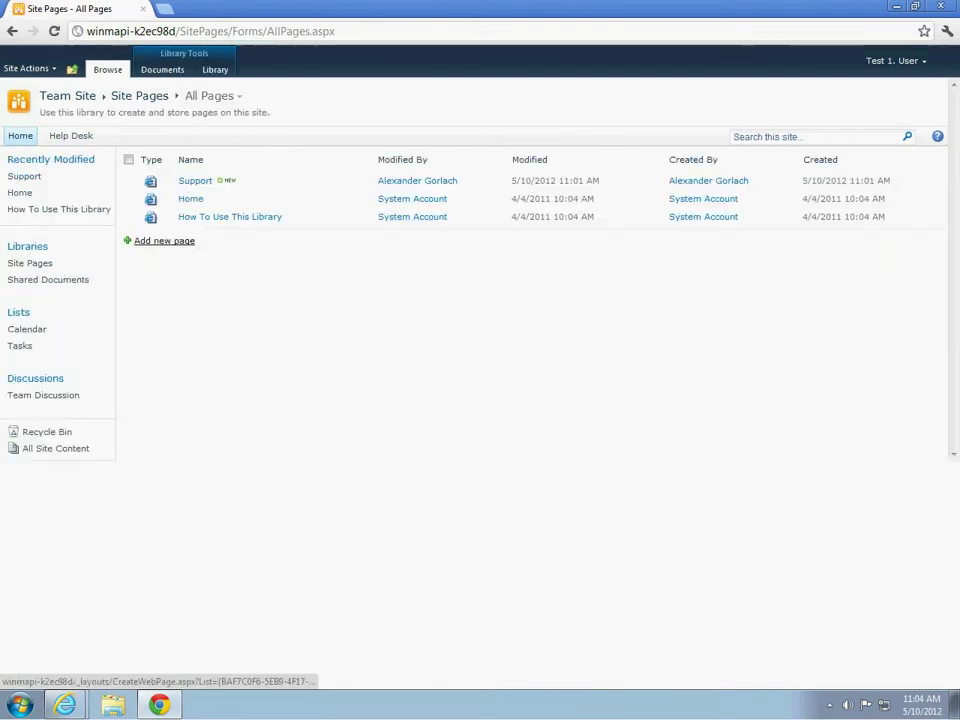
left_click(195, 181)
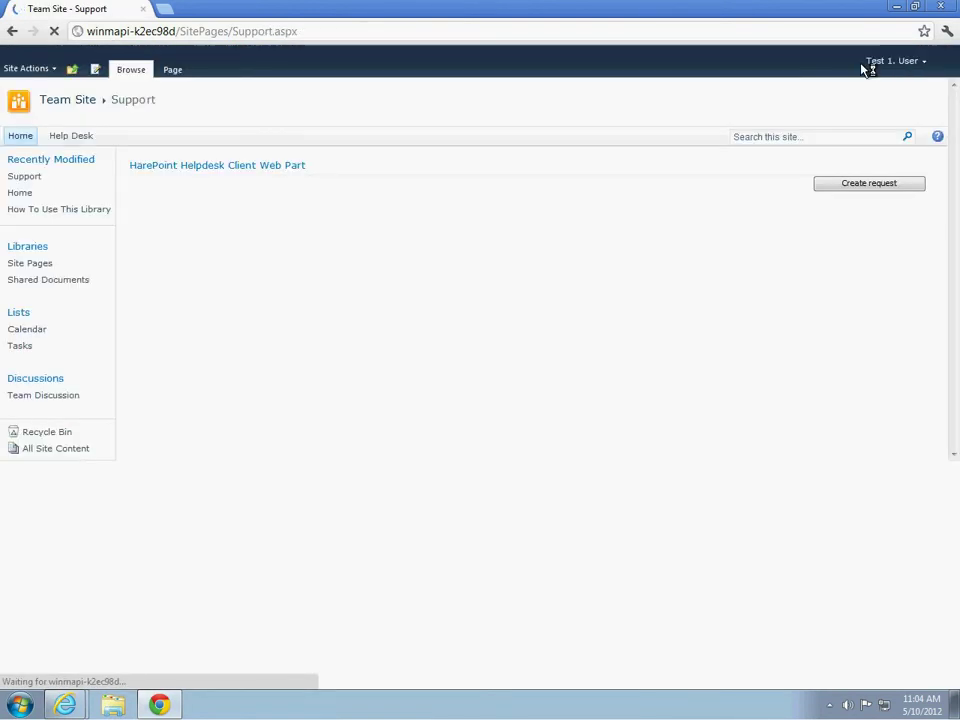
Post the low-priority request 'Sugar has ended' for Supply / Coffee Machines with description 'Help!'
left_click(860, 184)
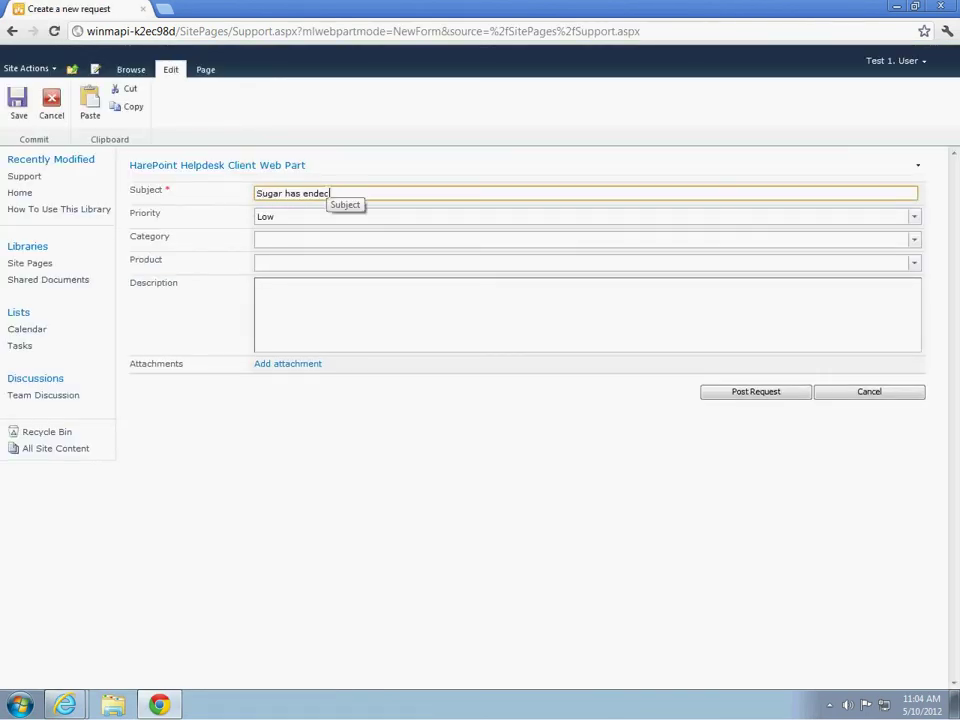
left_click(306, 239)
key("Down")
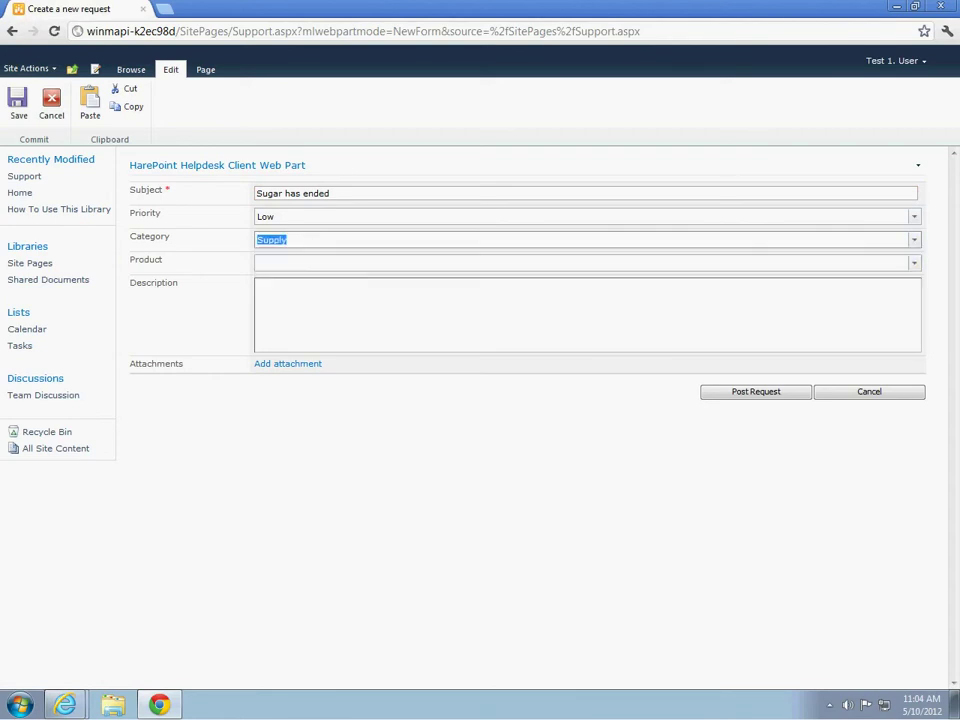
left_click(300, 262)
left_click(302, 281)
left_click(300, 292)
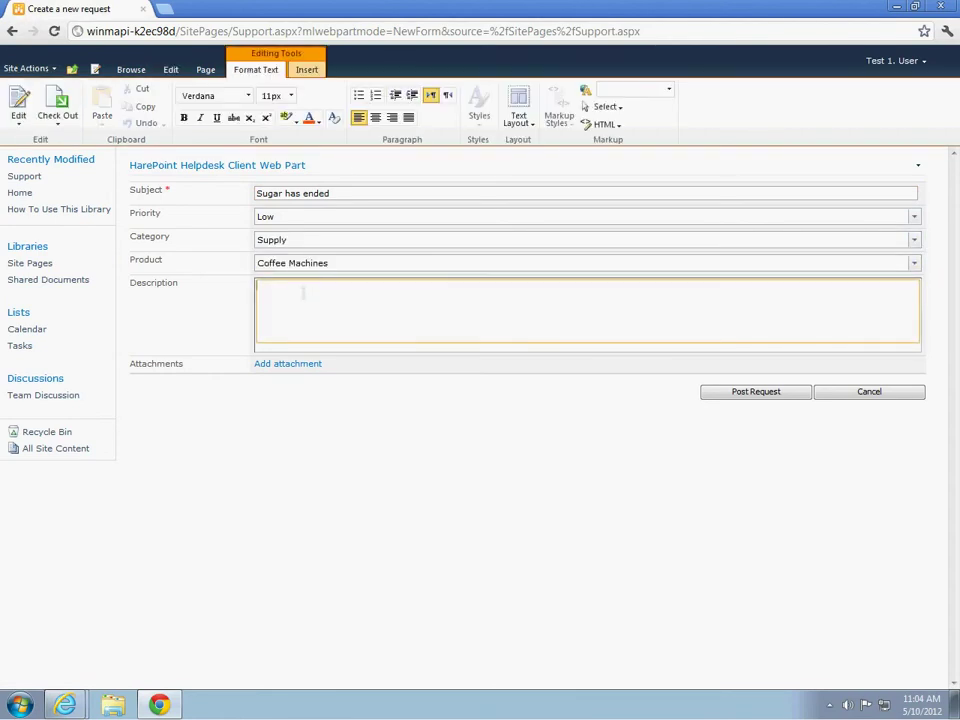
type("Help!")
left_click(755, 392)
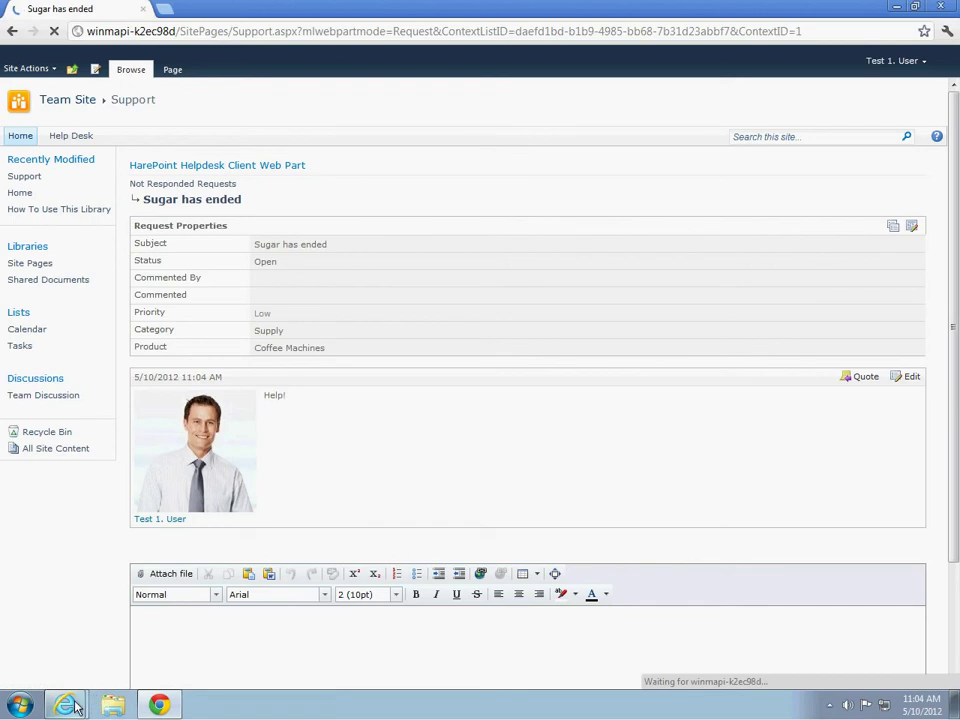
From the Products list window, go to the Help Desk home and open the Requests page
mouse_move(65, 703)
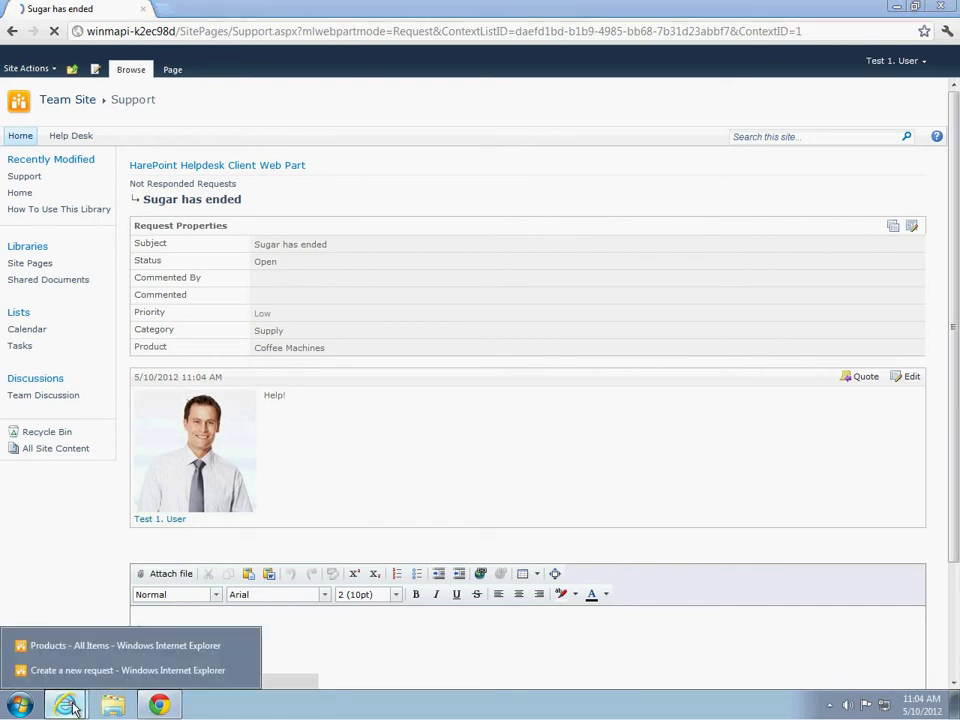
left_click(101, 646)
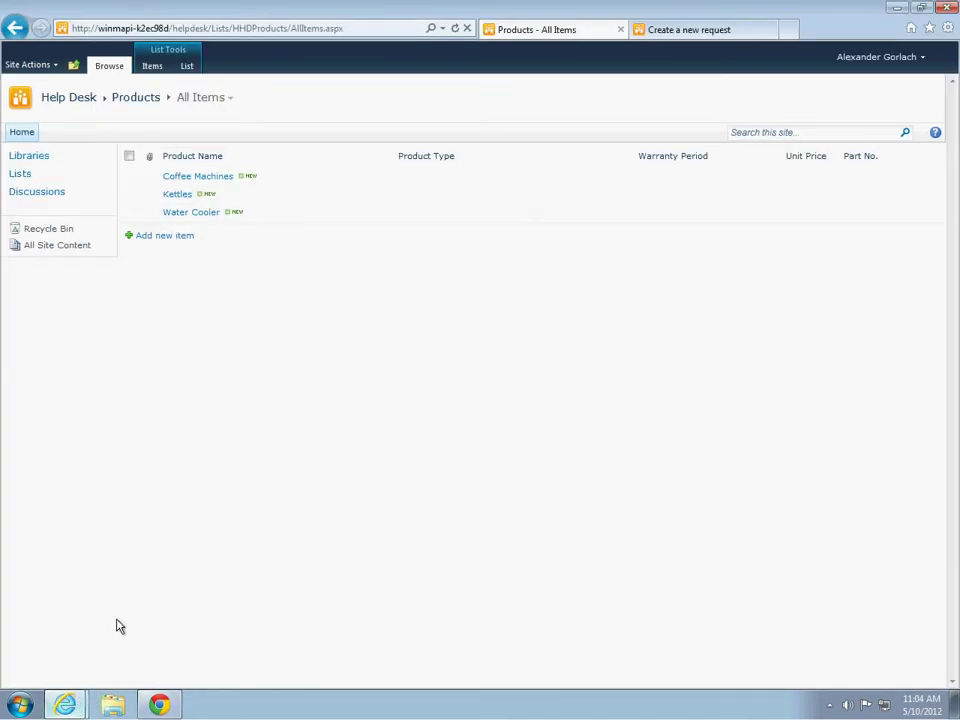
left_click(89, 98)
left_click(255, 180)
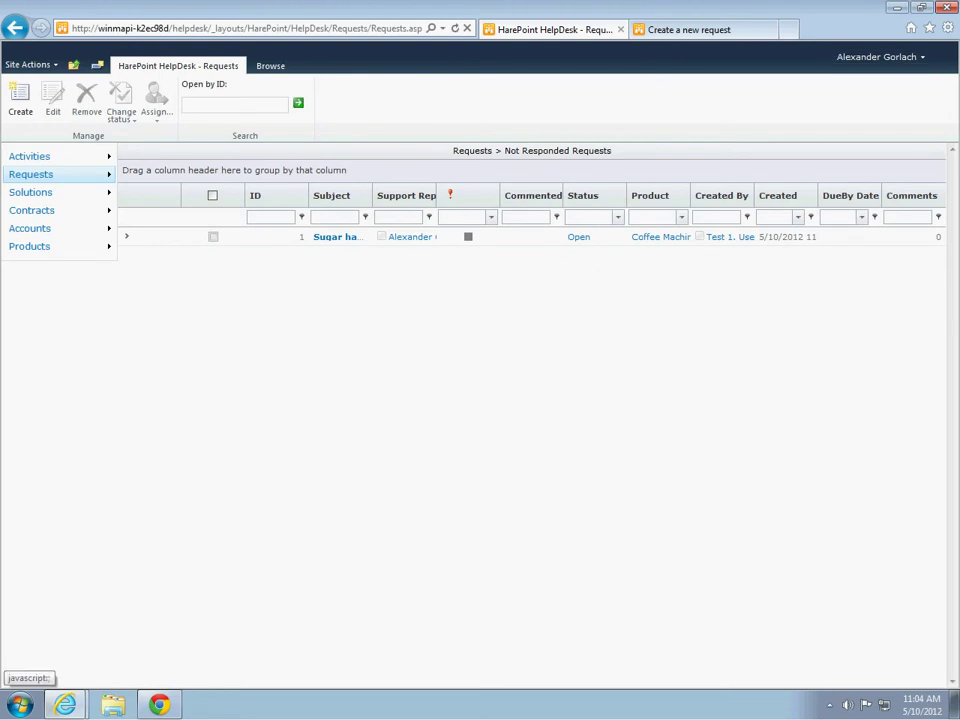
Open the 'Sugar has ended' request and post the reply 'Please, wait 5 min'
left_click(126, 238)
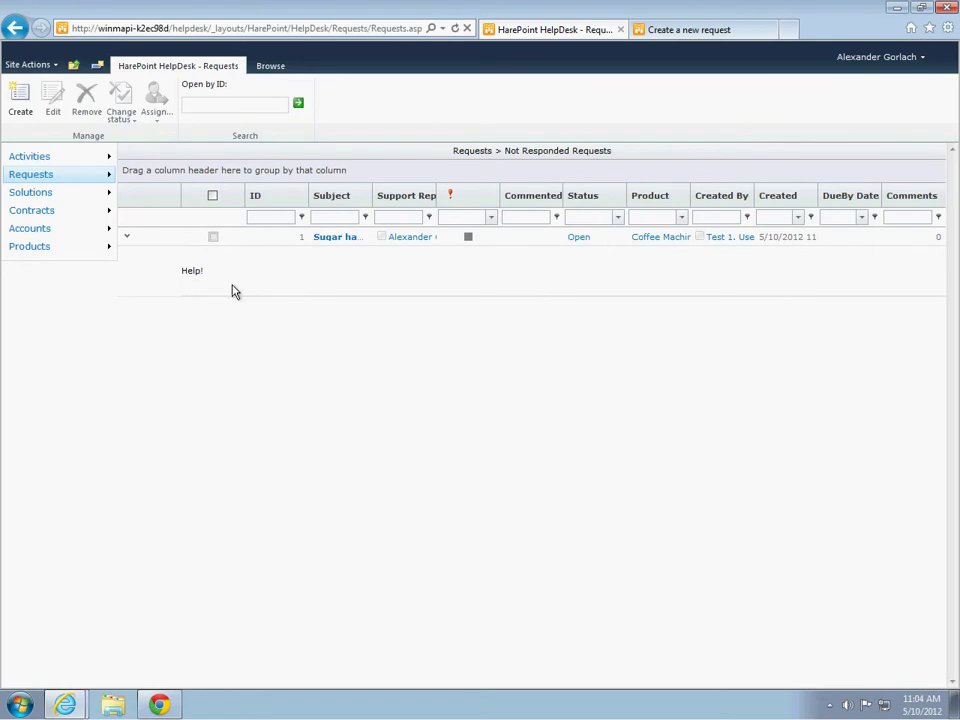
left_click(332, 238)
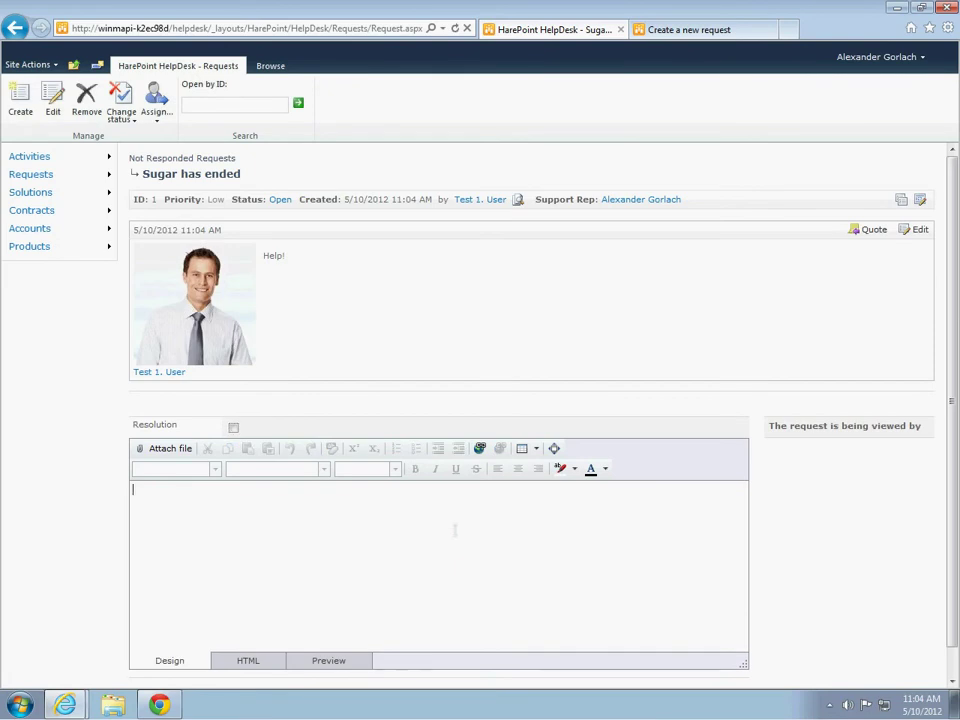
type("ease, ")
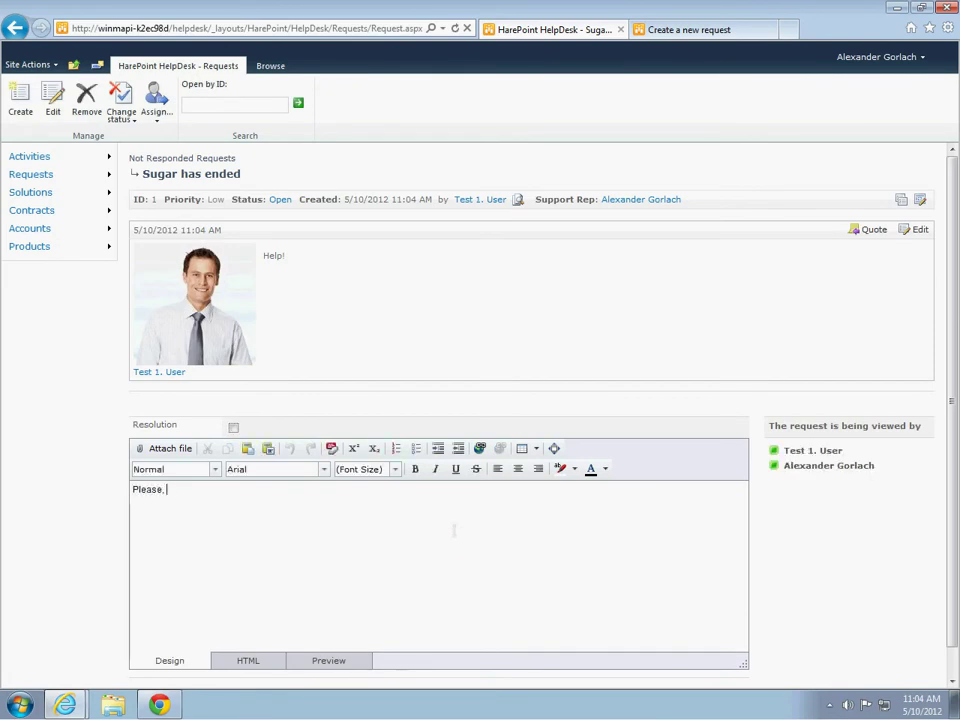
type("wait 5 min")
scroll(490, 575, "down", 1)
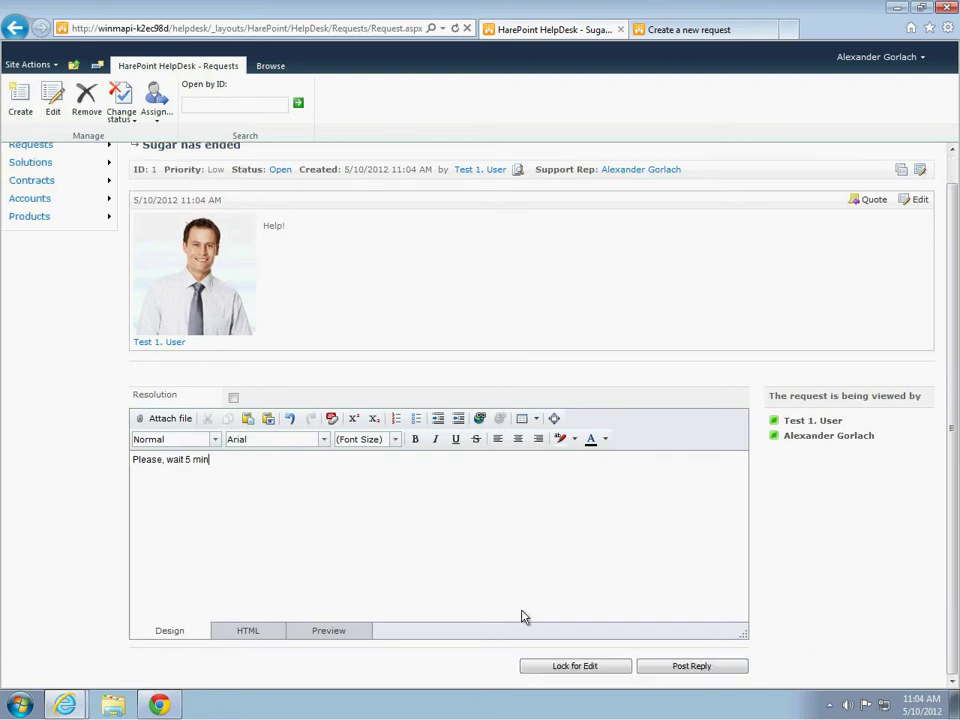
left_click(693, 666)
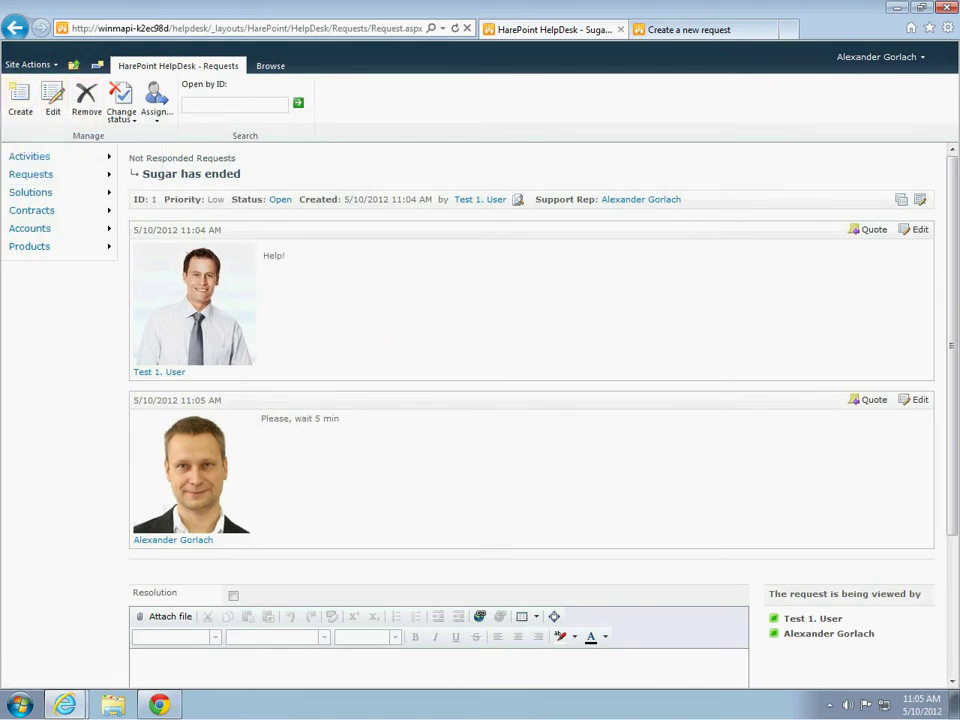
Review the request's full properties, then collapse them again
left_click(698, 204)
left_click(279, 204)
left_click(162, 705)
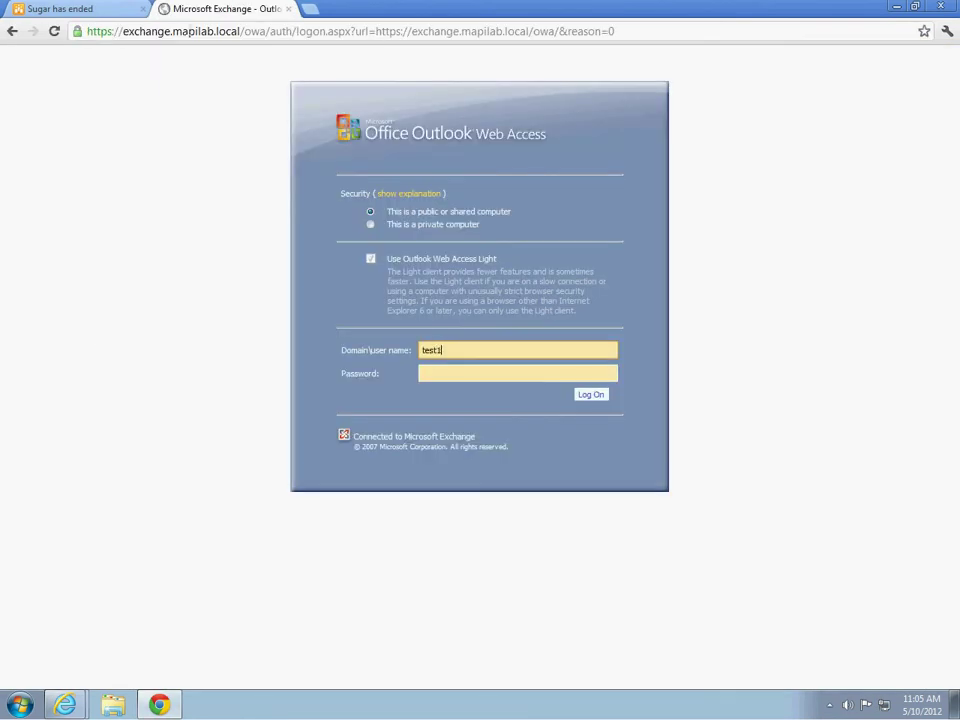
Log on to Outlook Web Access as the requester and open the newest new-comment notification
key("Tab")
type("te")
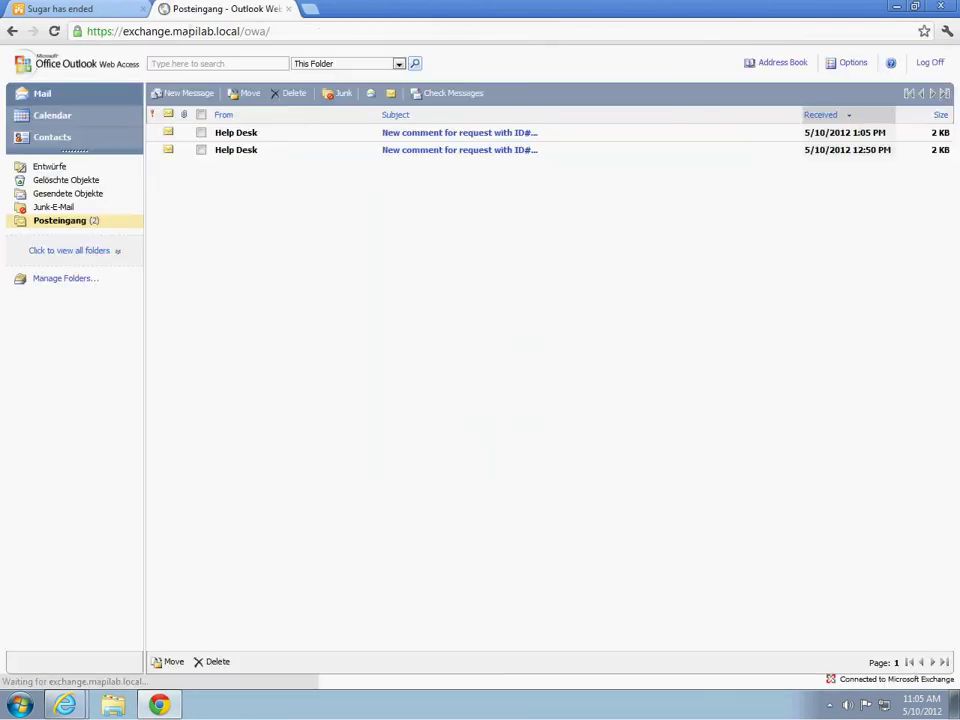
left_click(440, 134)
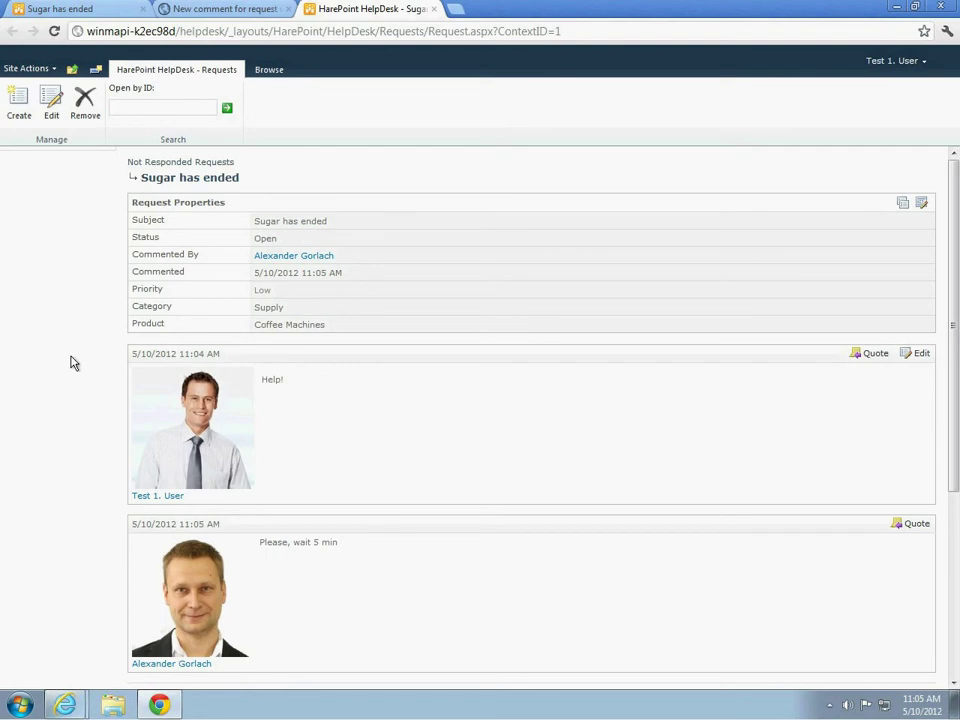
Browse the Help Desk site's All Files to the HHDEmailTemplate/Default folder
mouse_move(80, 704)
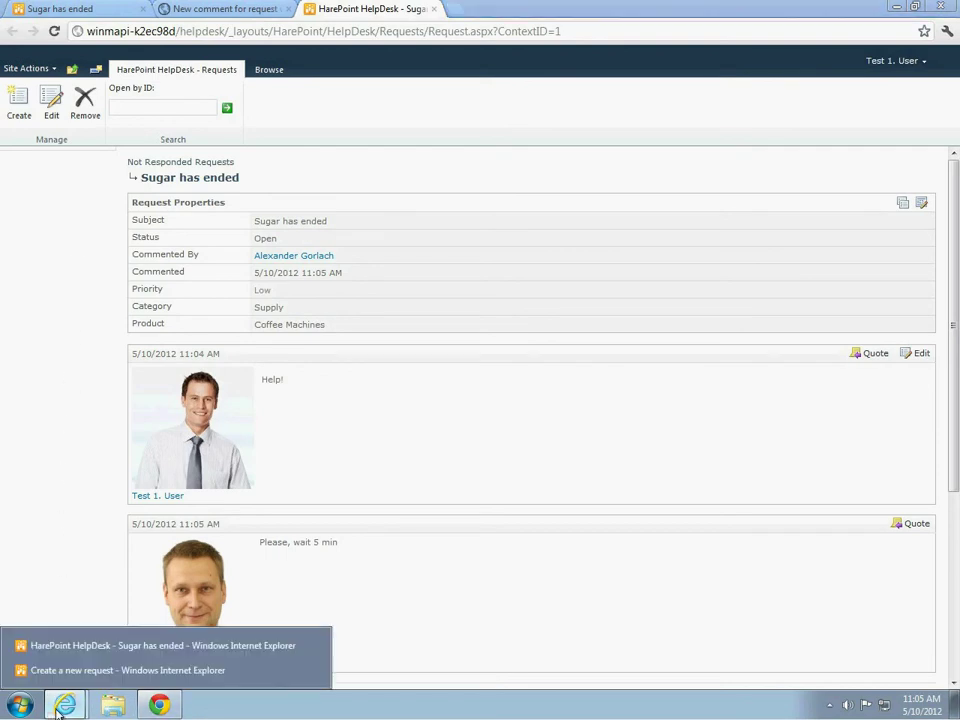
left_click(72, 652)
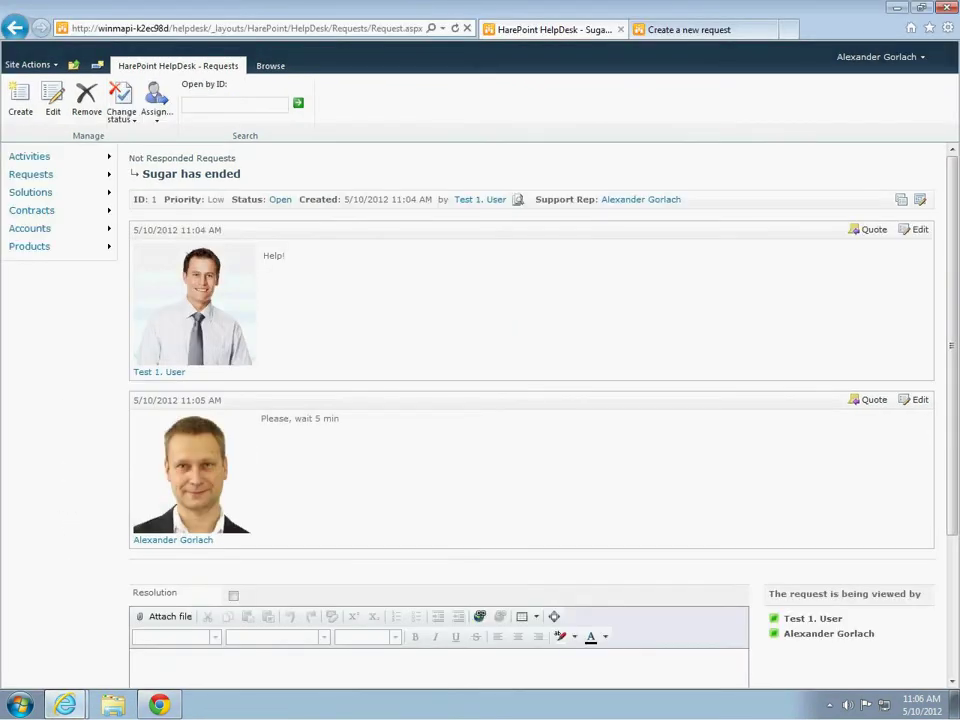
left_click(28, 64)
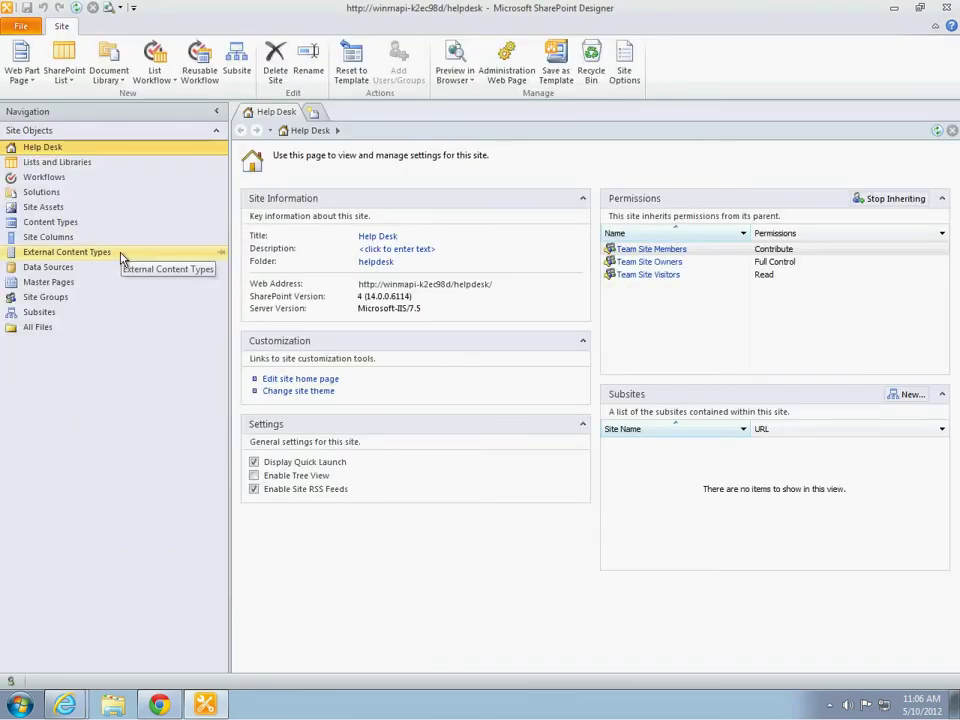
left_click(55, 330)
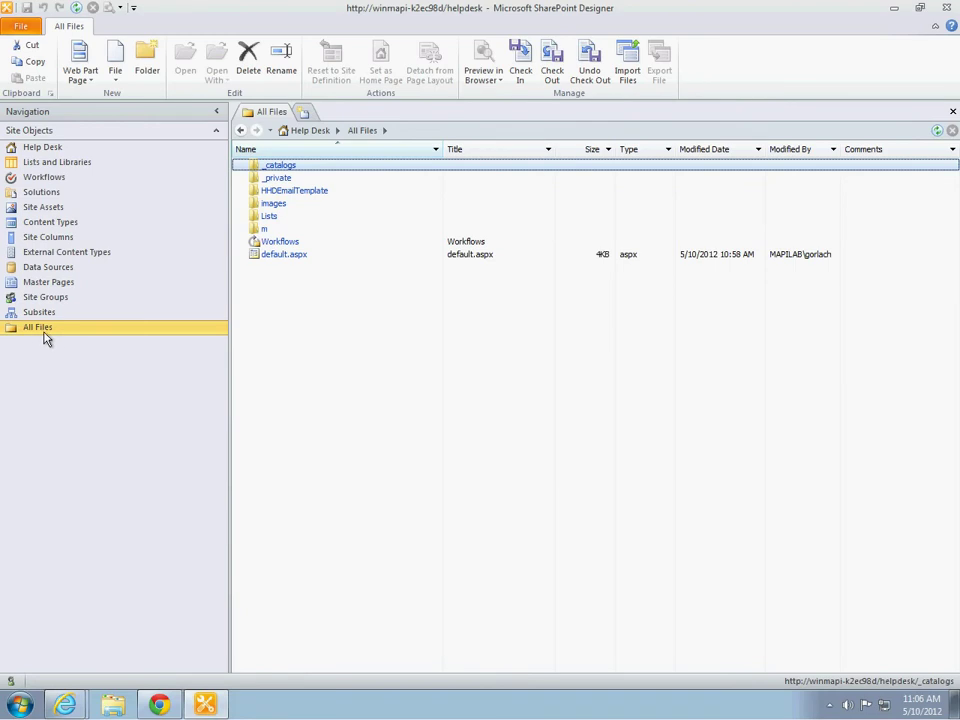
left_click(316, 196)
double_click(316, 196)
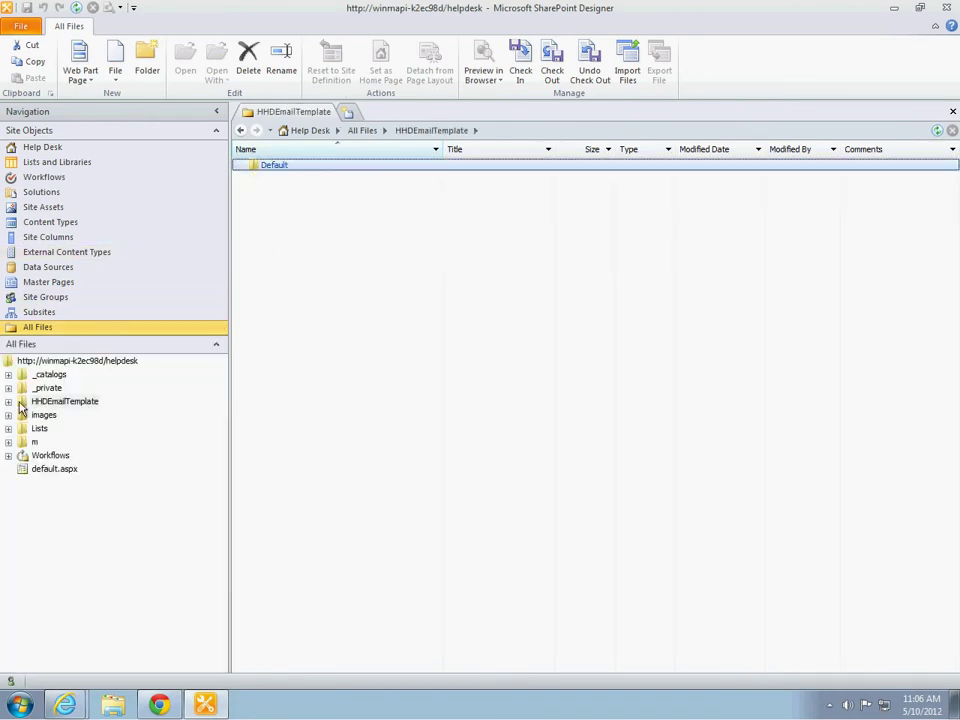
left_click(8, 401)
left_click(45, 414)
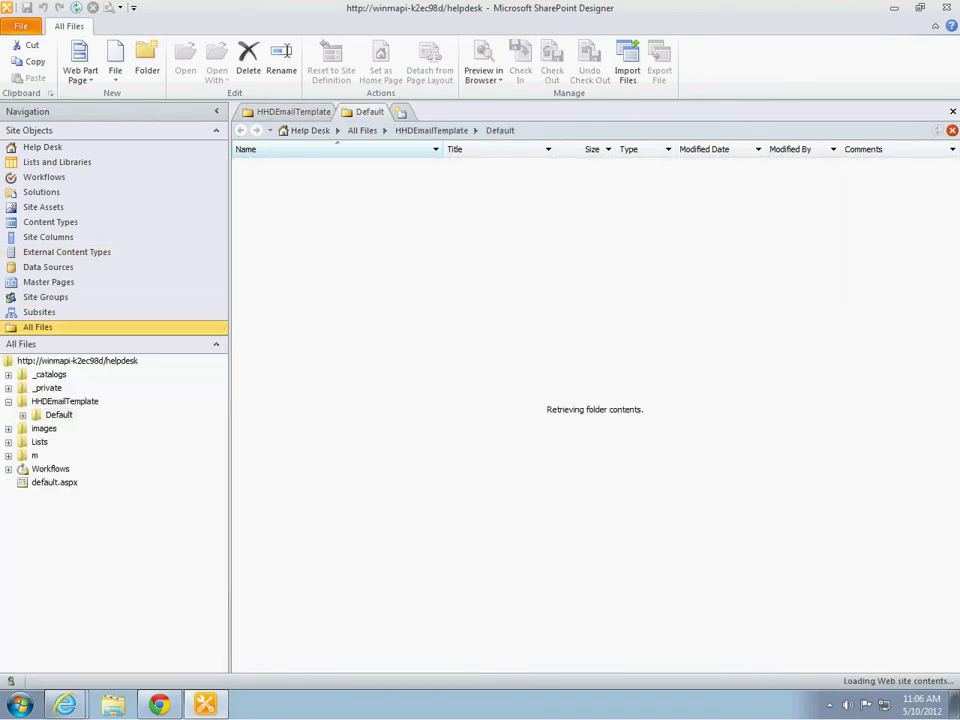
left_click(22, 414)
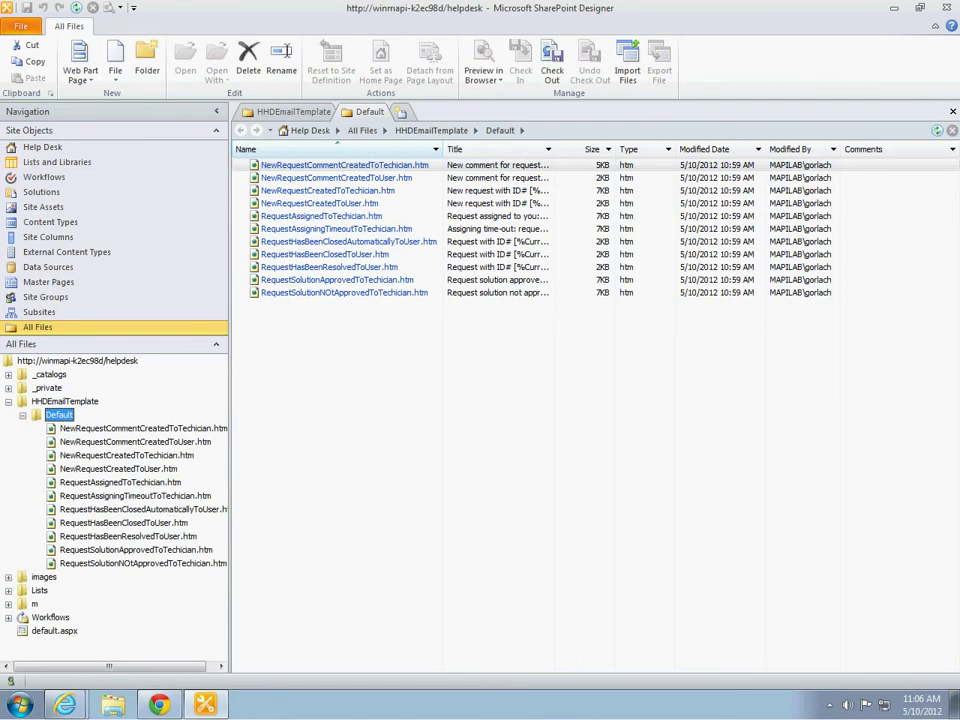
Open the solution-not-approved, new-comment, new-request and request-closed email templates, then show Workflows
left_click(187, 564)
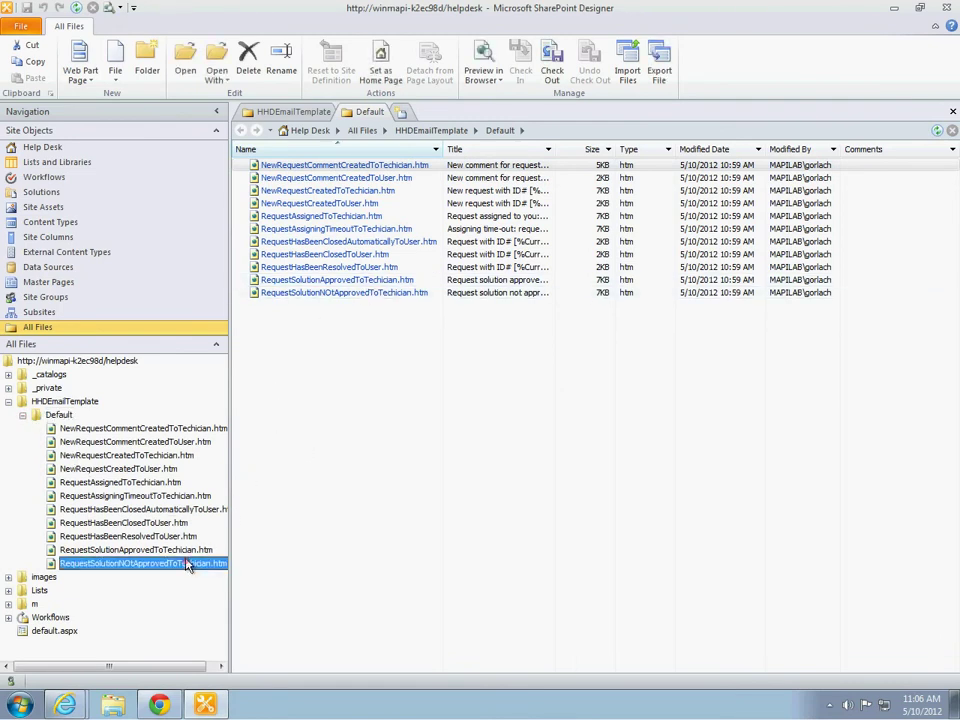
double_click(187, 564)
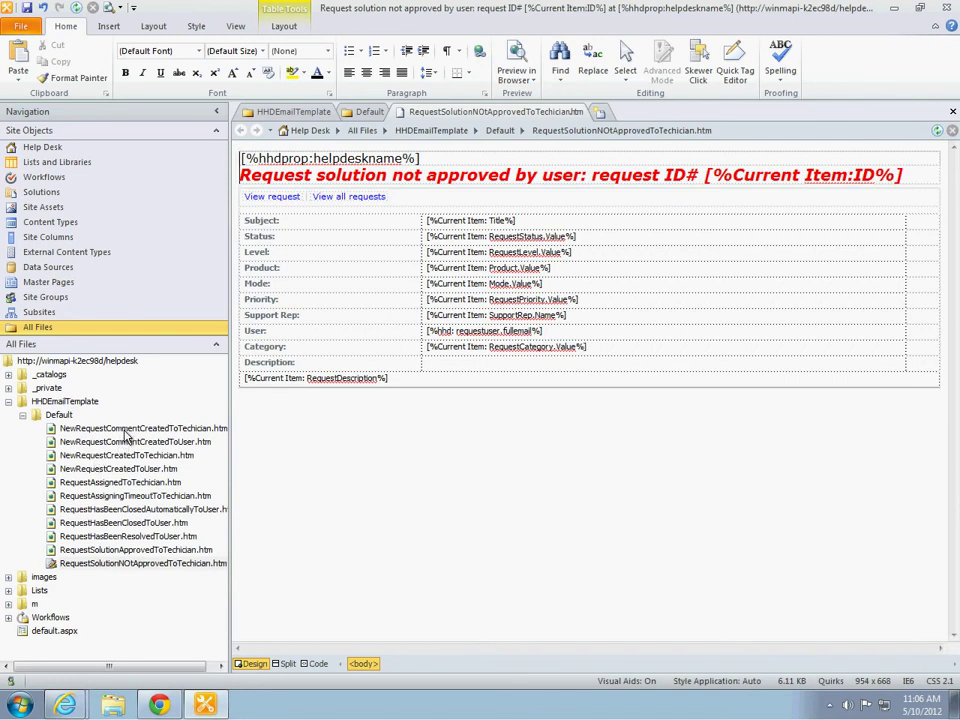
double_click(126, 429)
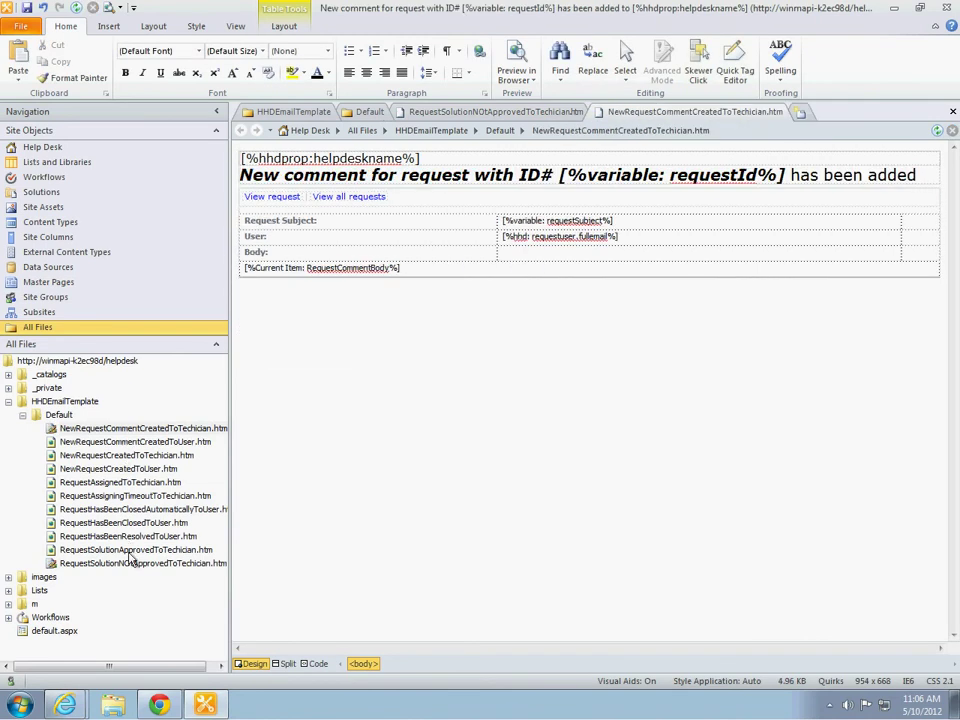
double_click(141, 455)
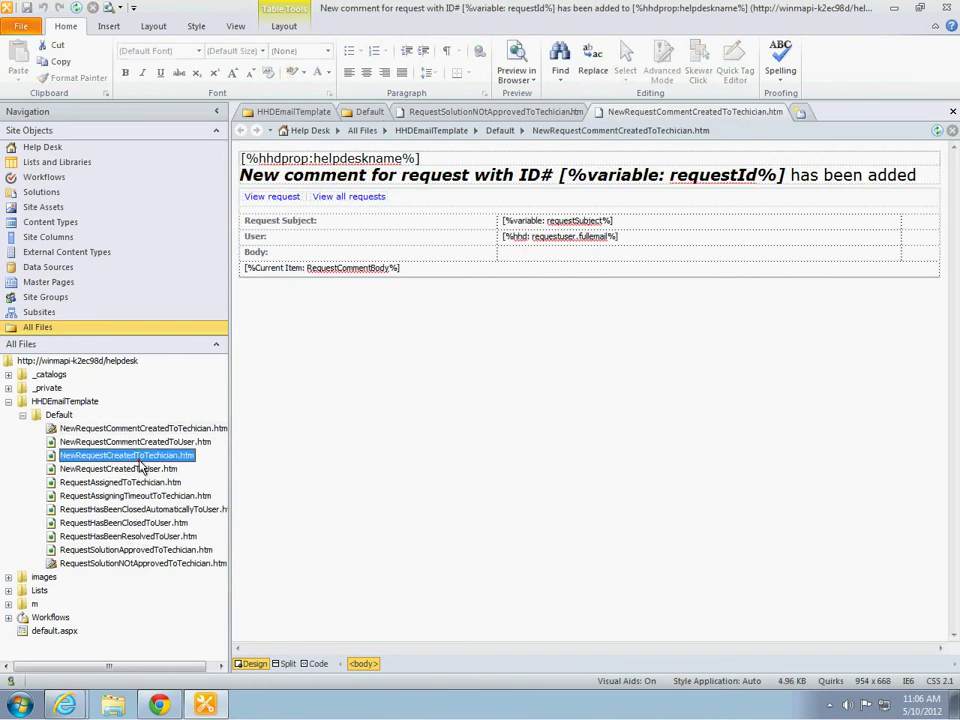
double_click(148, 525)
double_click(150, 564)
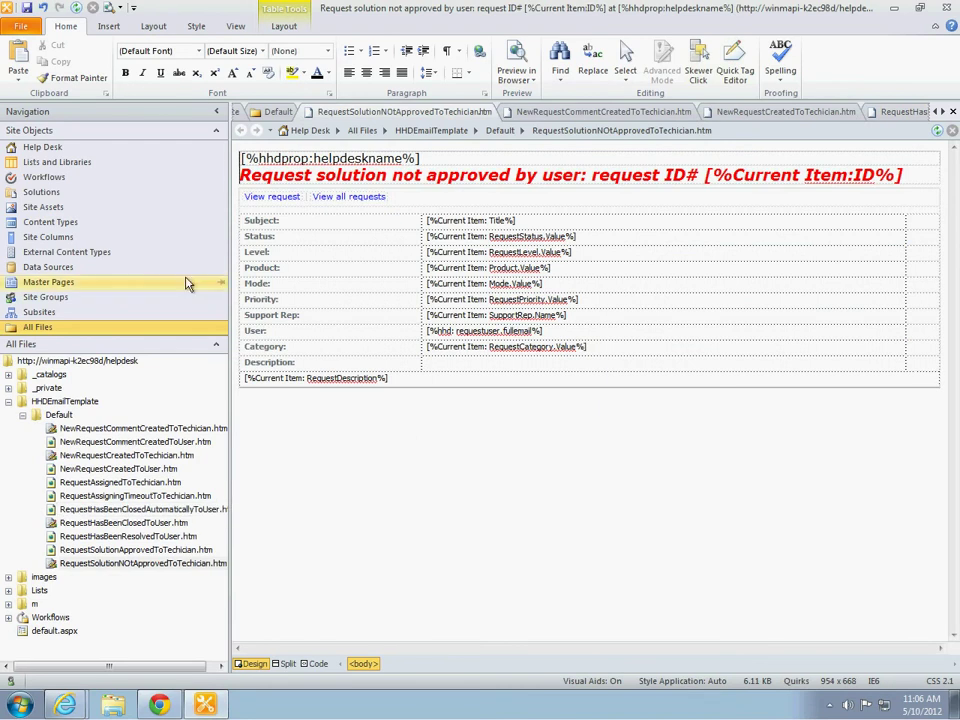
left_click(57, 181)
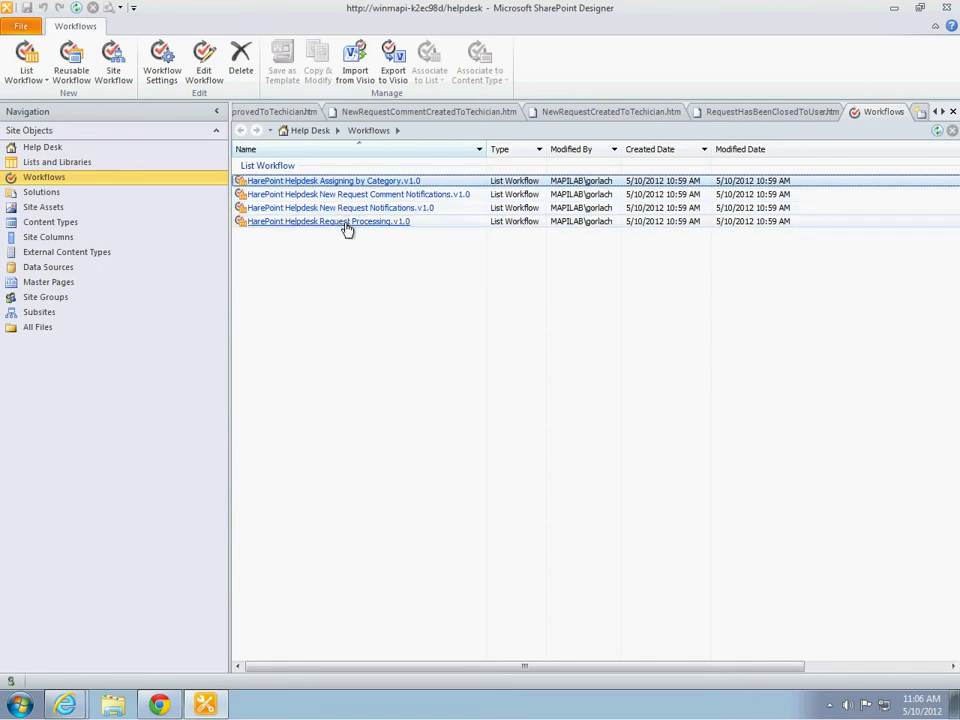
Open the Request Processing workflow's steps, select Assigning time-out, then return to the 'Sugar has ended' page
left_click(345, 222)
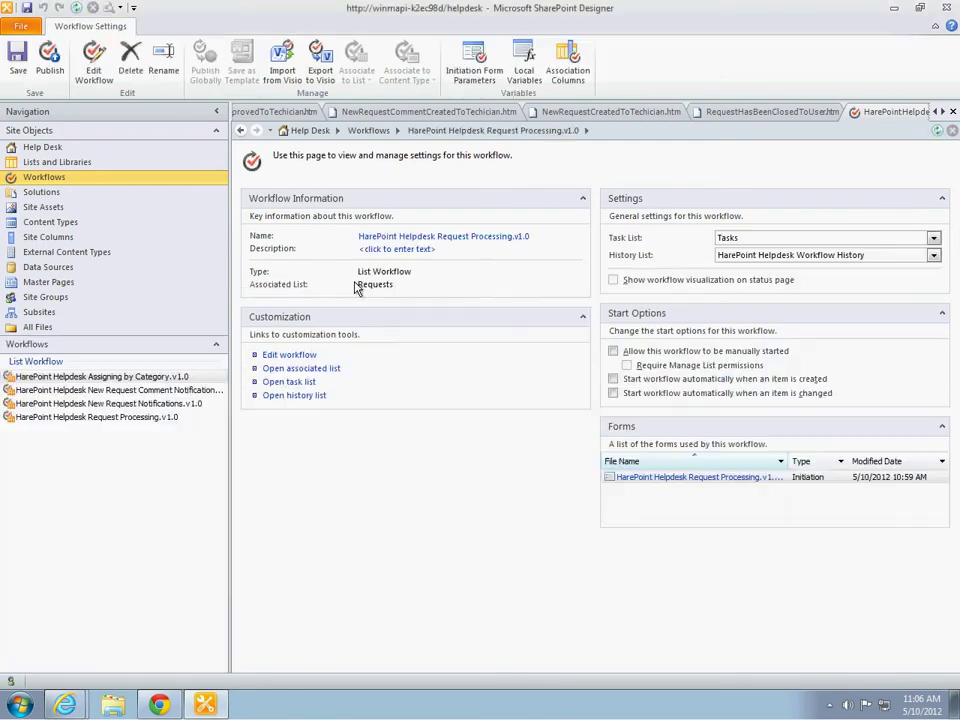
left_click(289, 355)
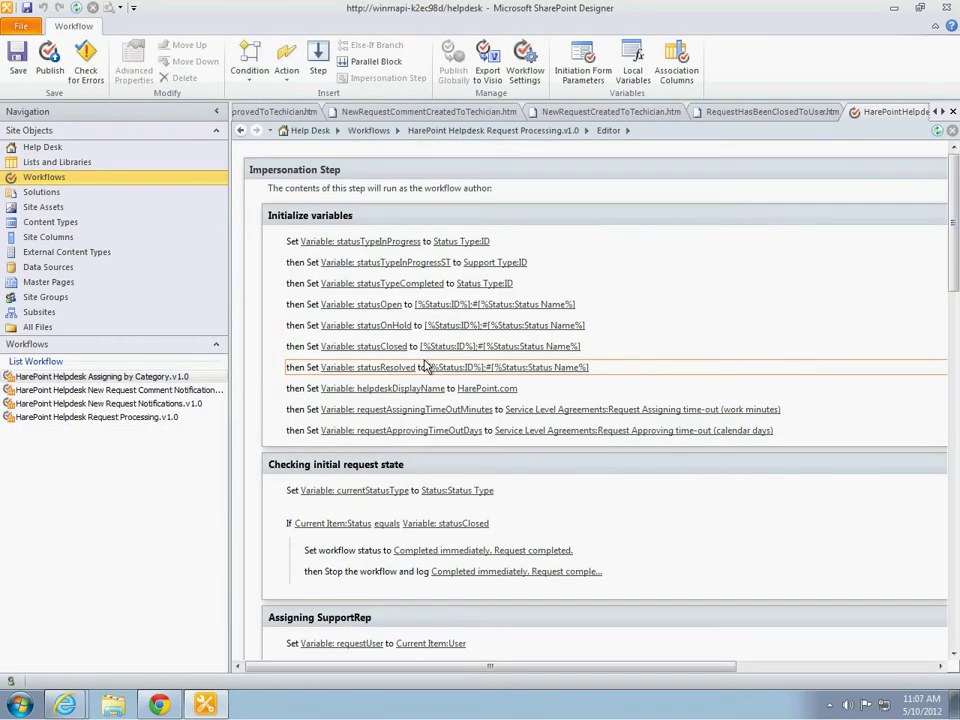
scroll(430, 370, "down", 4)
scroll(437, 382, "down", 8)
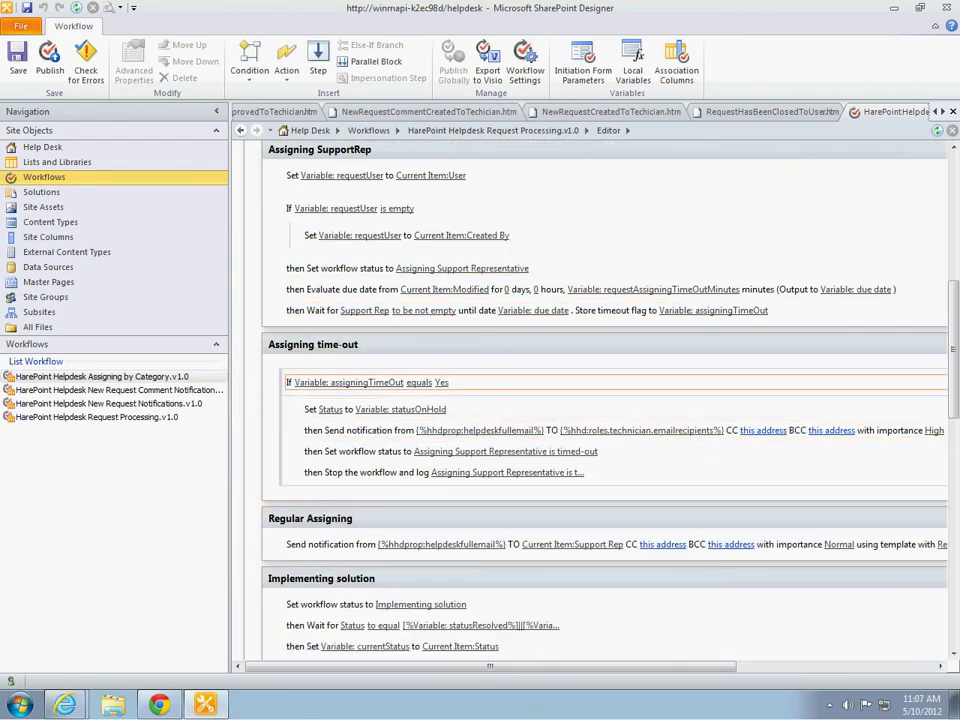
left_click(373, 345)
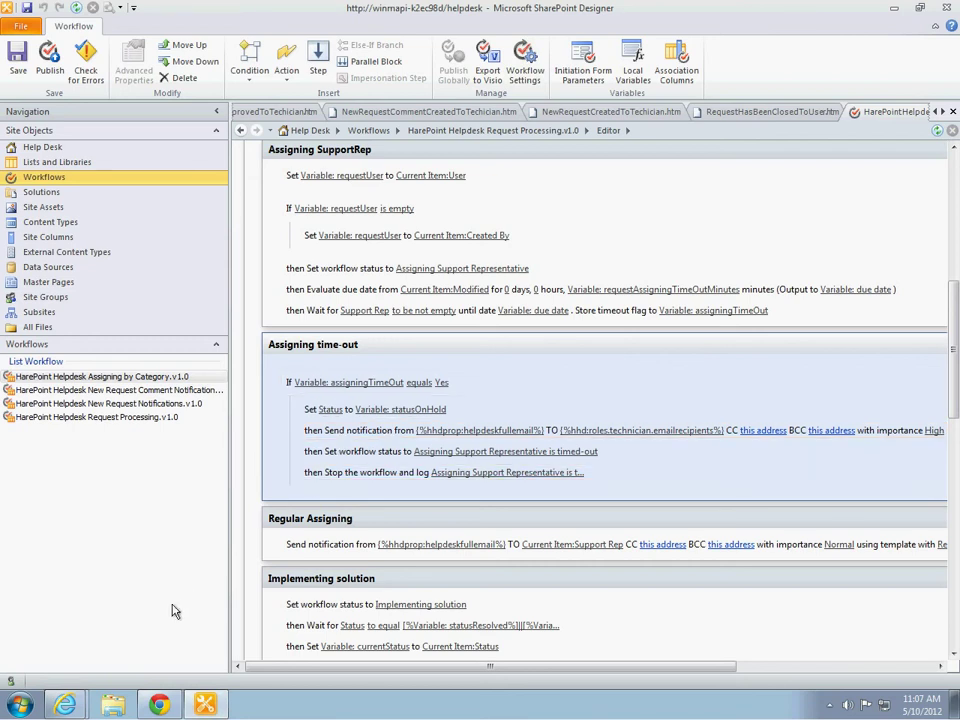
left_click(72, 705)
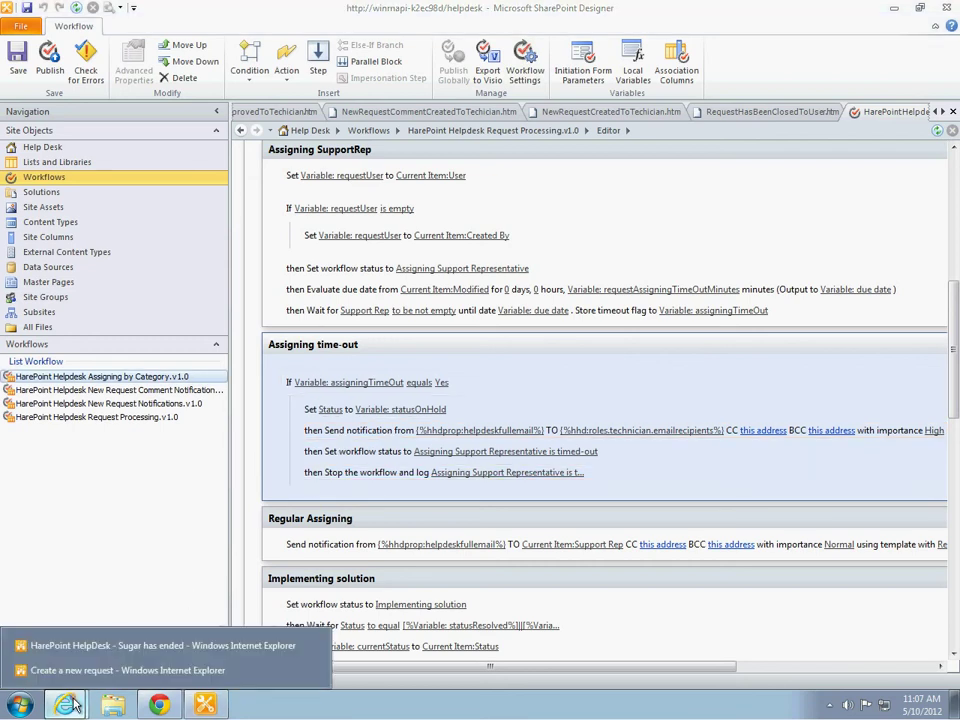
left_click(87, 648)
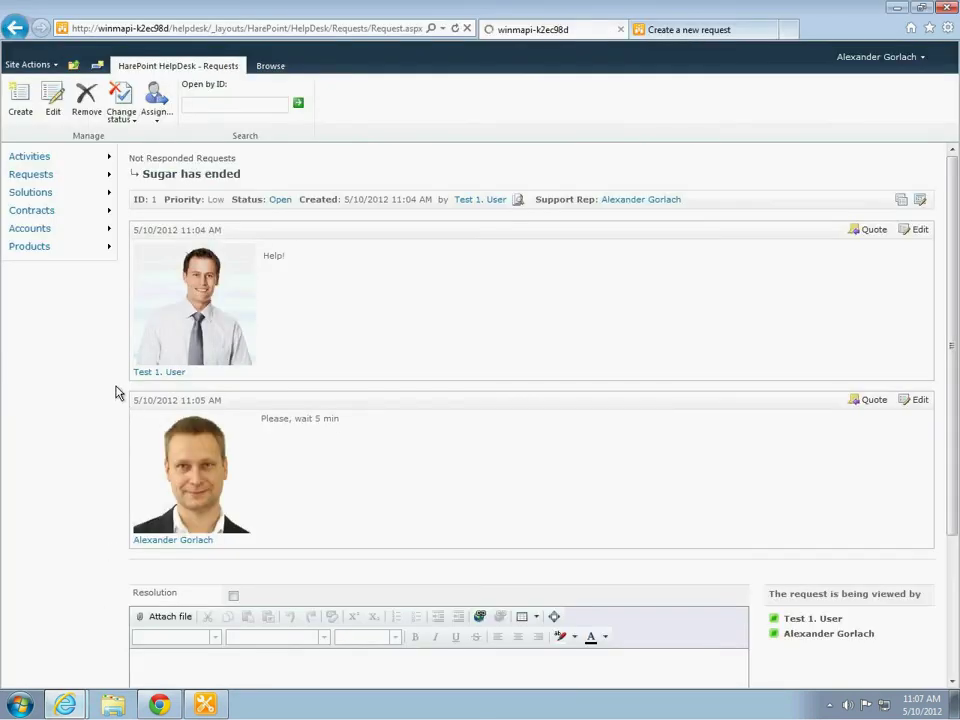
Navigate from the request page to the Help Desk site's Service Level Agreements list
left_click(273, 67)
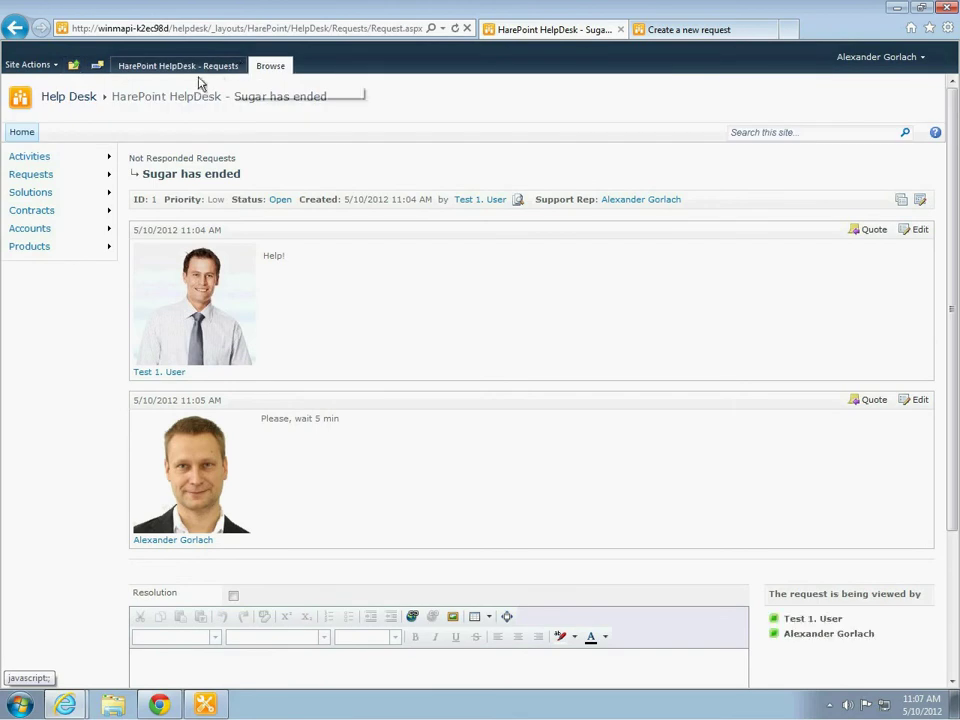
left_click(87, 102)
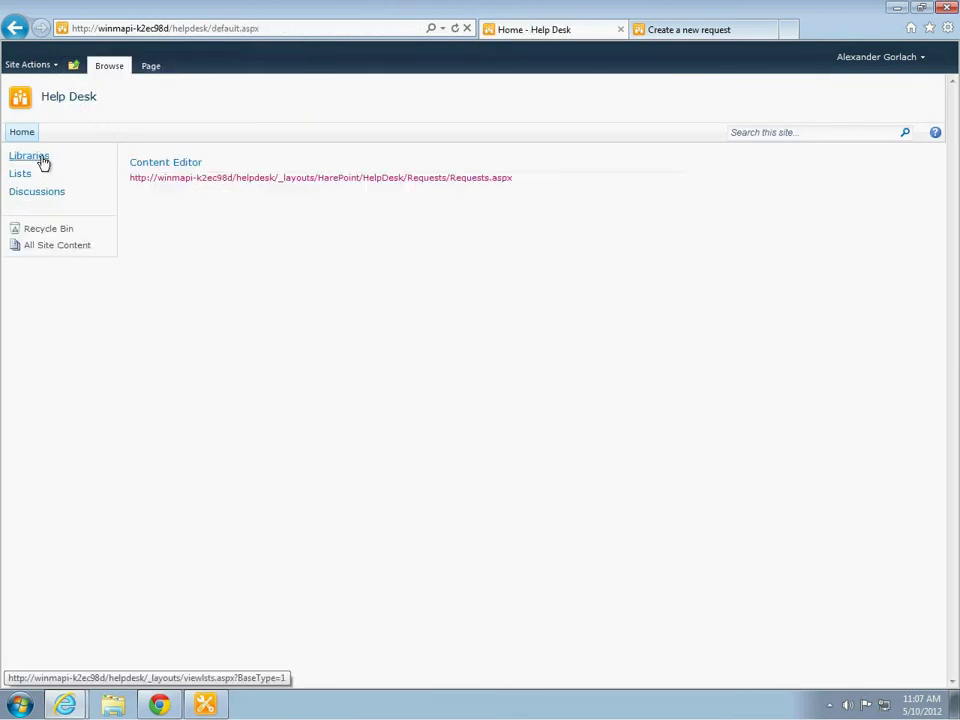
left_click(22, 175)
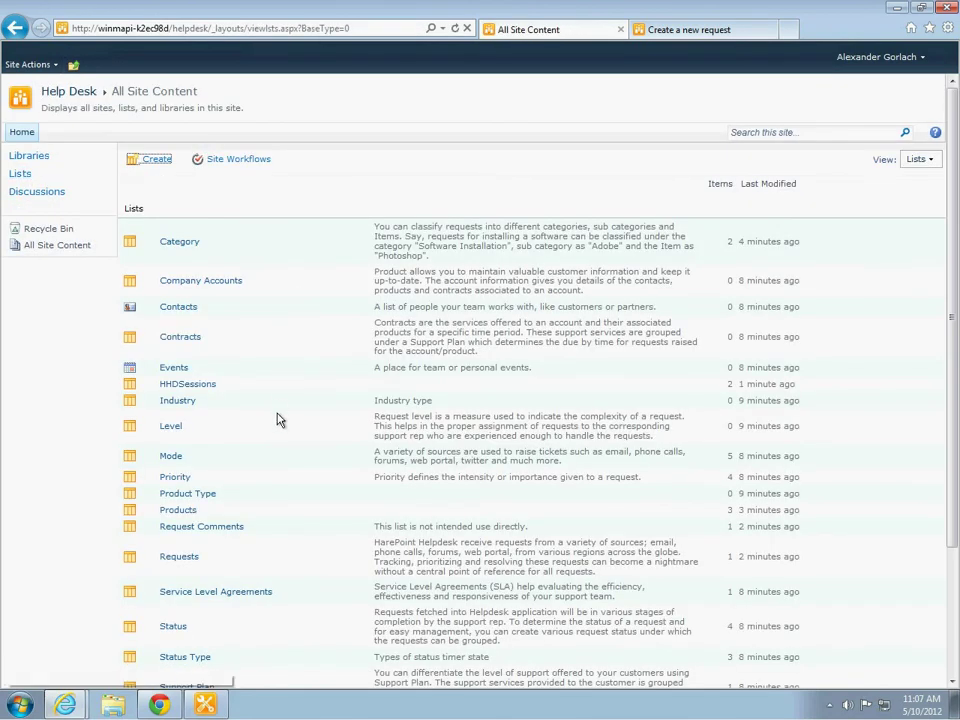
left_click(236, 598)
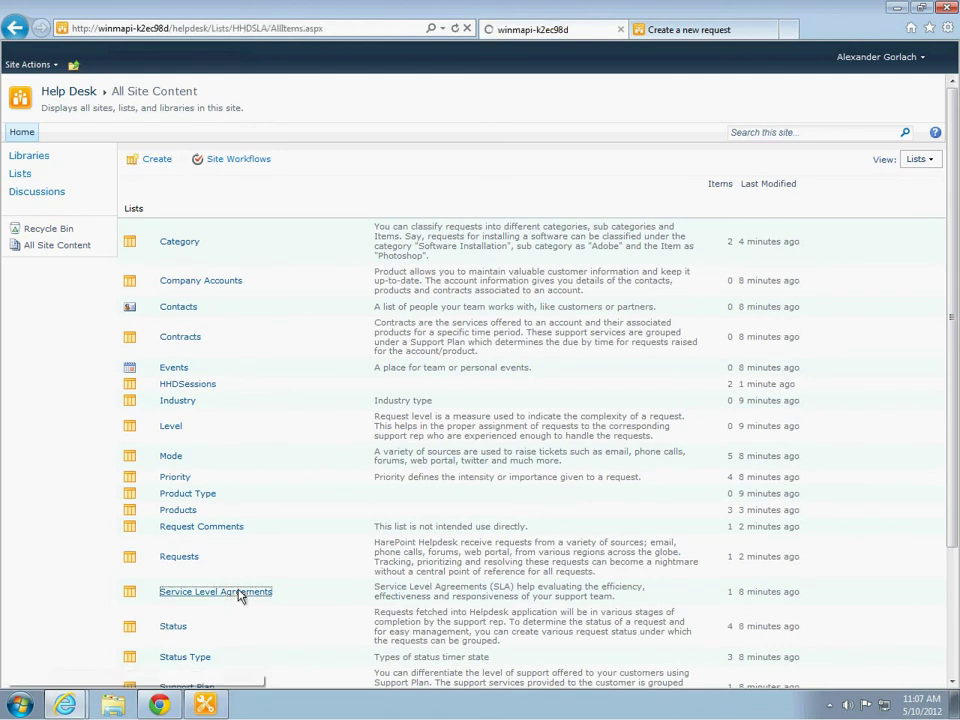
Inspect the Default SLA's 60-work-minute assigning and 10-day approving time-outs, then close it
left_click(177, 178)
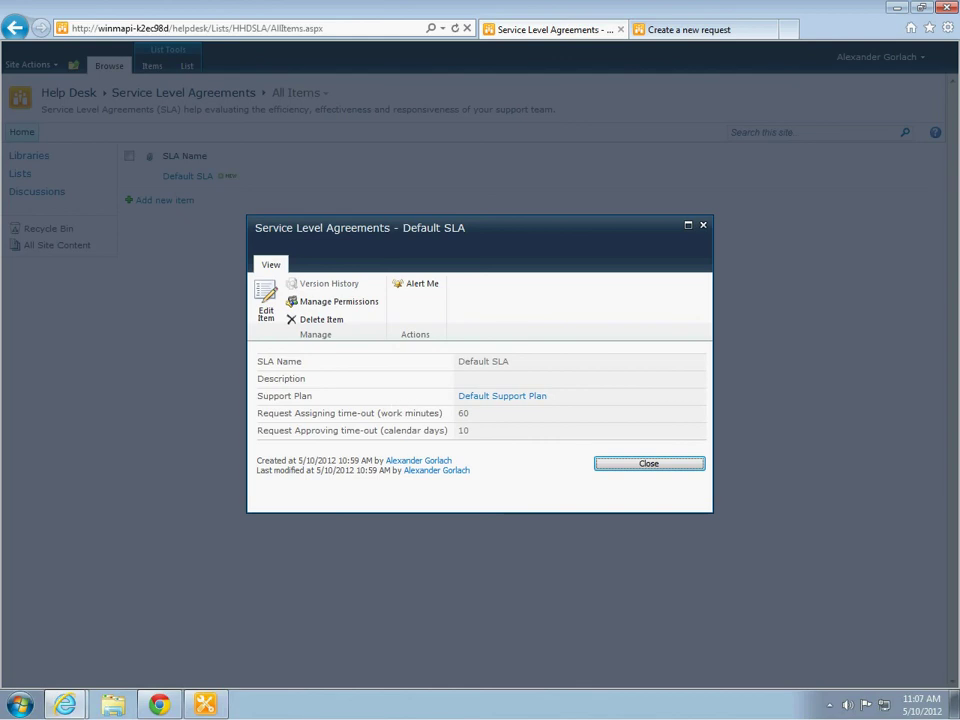
left_click_drag(257, 413, 470, 414)
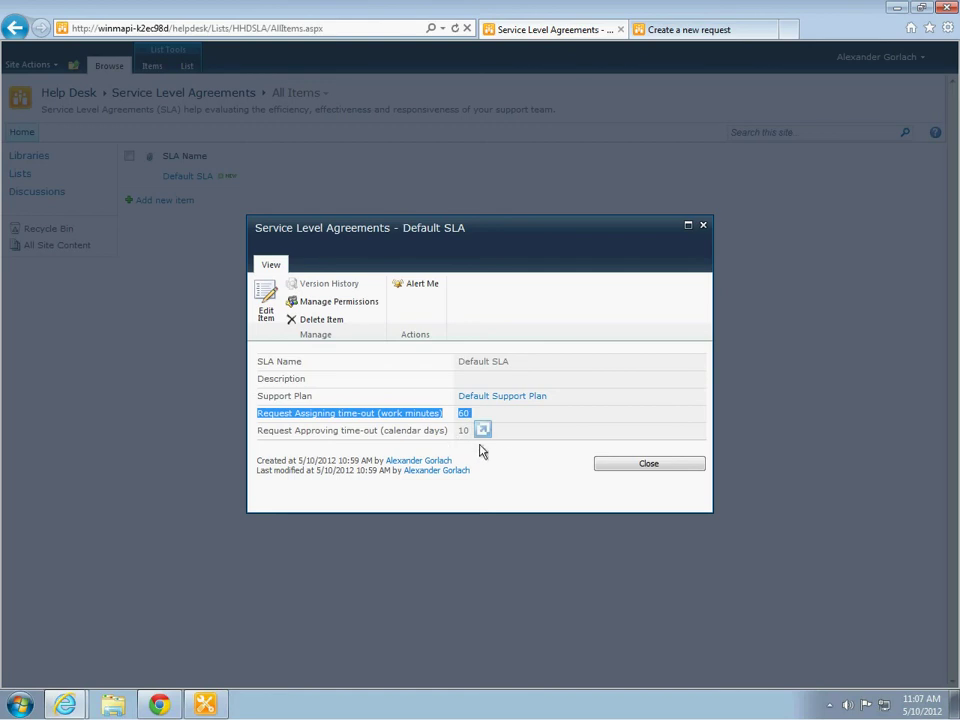
left_click(553, 462)
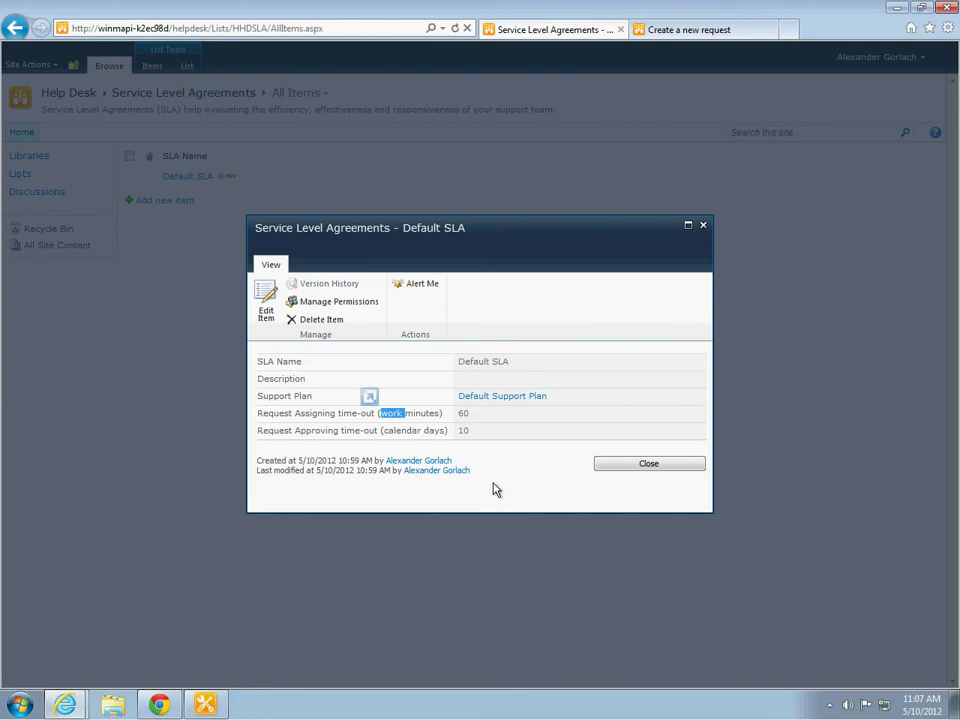
left_click(606, 466)
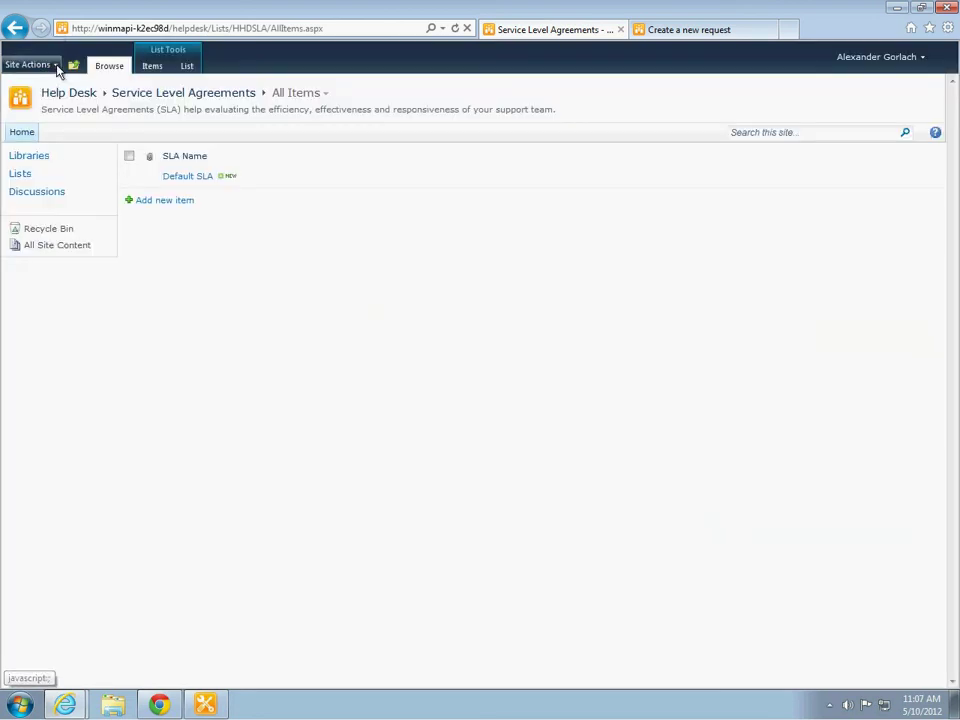
Review Regional Settings (Mon–Fri, 8:00 AM–5:00 PM) and return to Site Settings
left_click(45, 64)
left_click(80, 338)
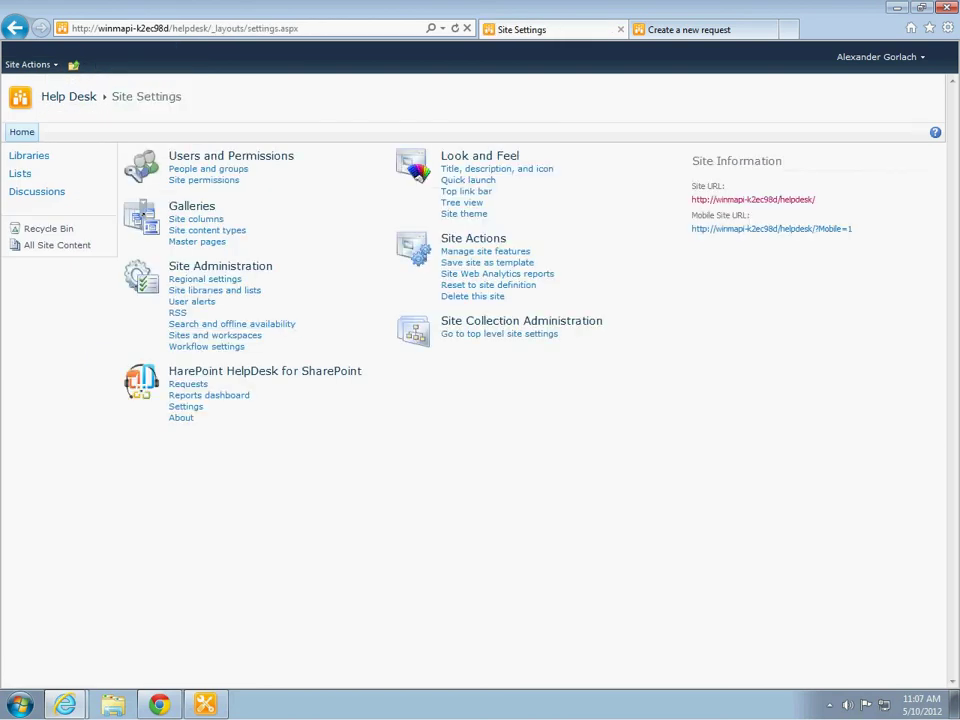
left_click(212, 281)
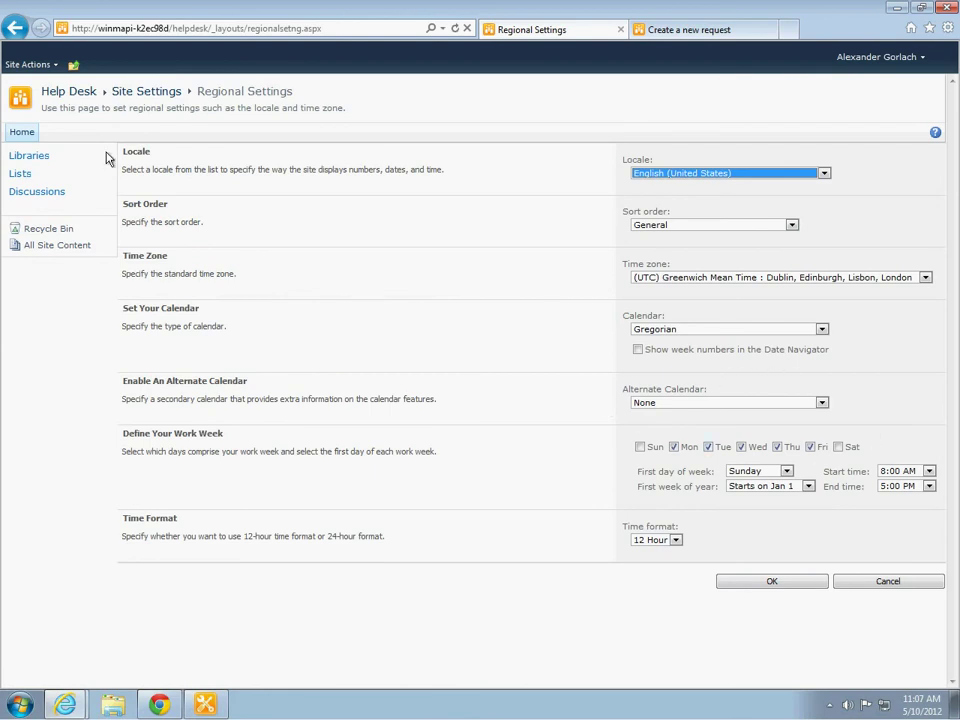
left_click(56, 66)
left_click(75, 300)
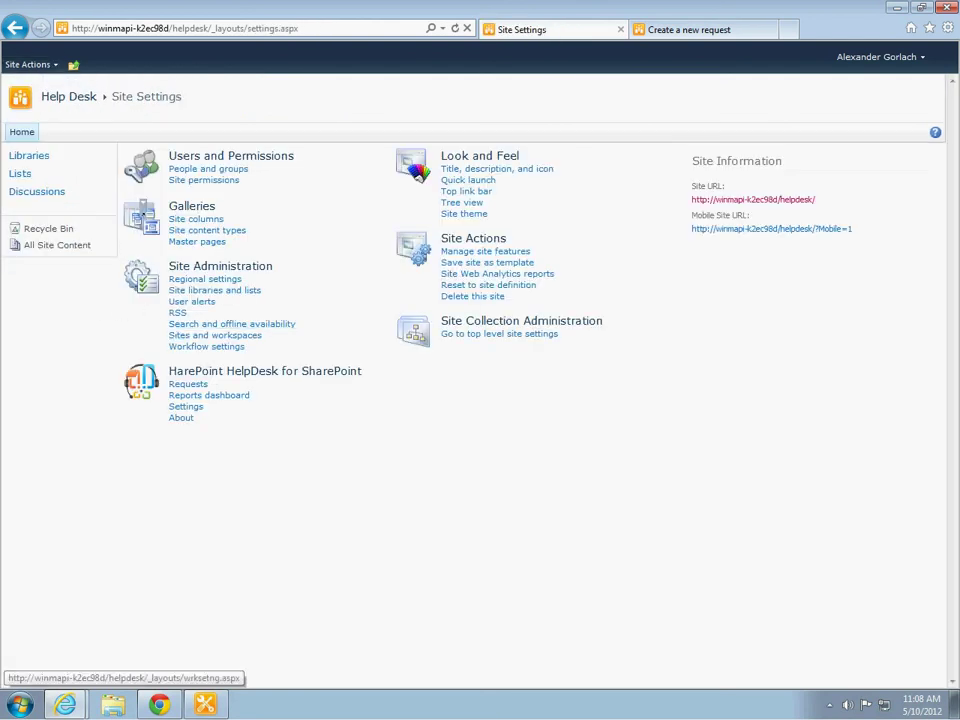
View the Reports dashboard and Trends by day chart showing one request on 5/10/2012, then open a new tab
left_click(232, 400)
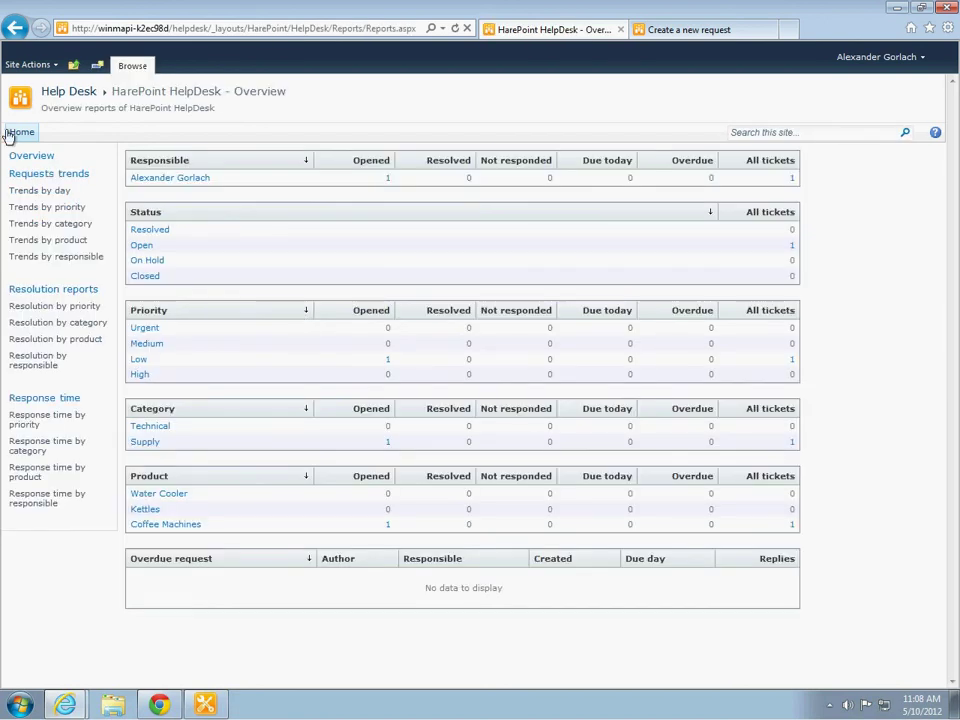
left_click(30, 192)
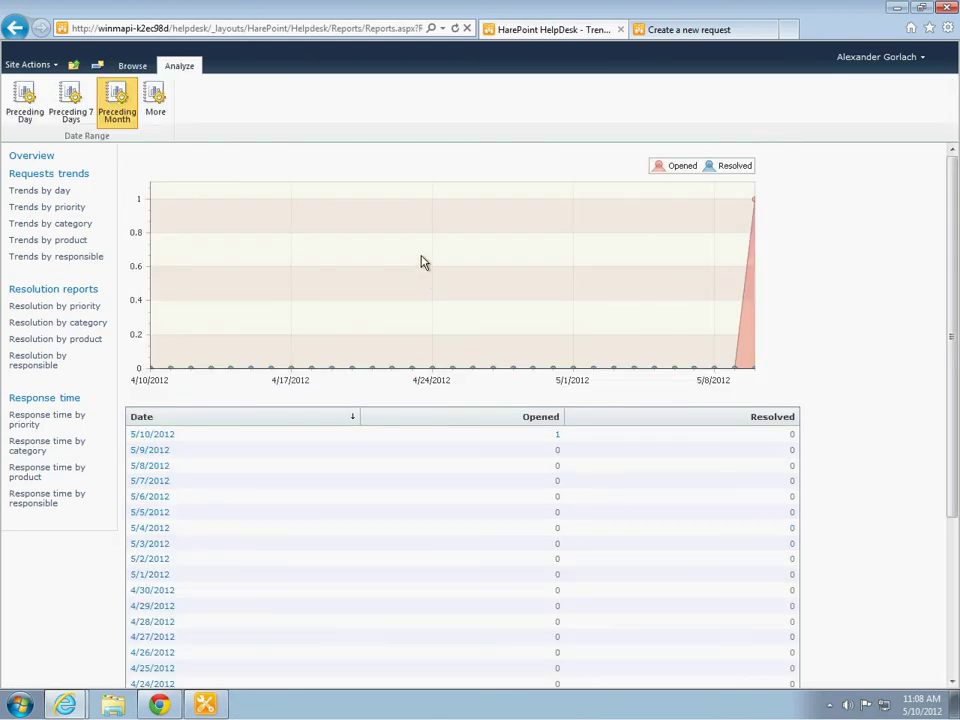
scroll(425, 267, "down", 5)
scroll(461, 373, "up", 5)
left_click(789, 31)
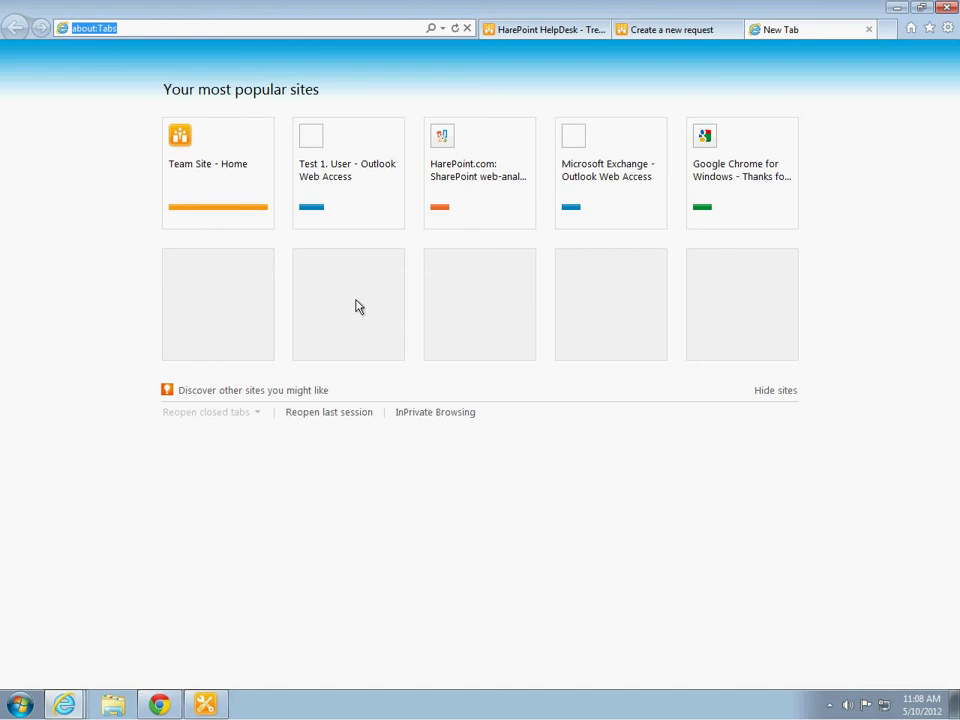
type("www.harepoint.com/Default.aspx")
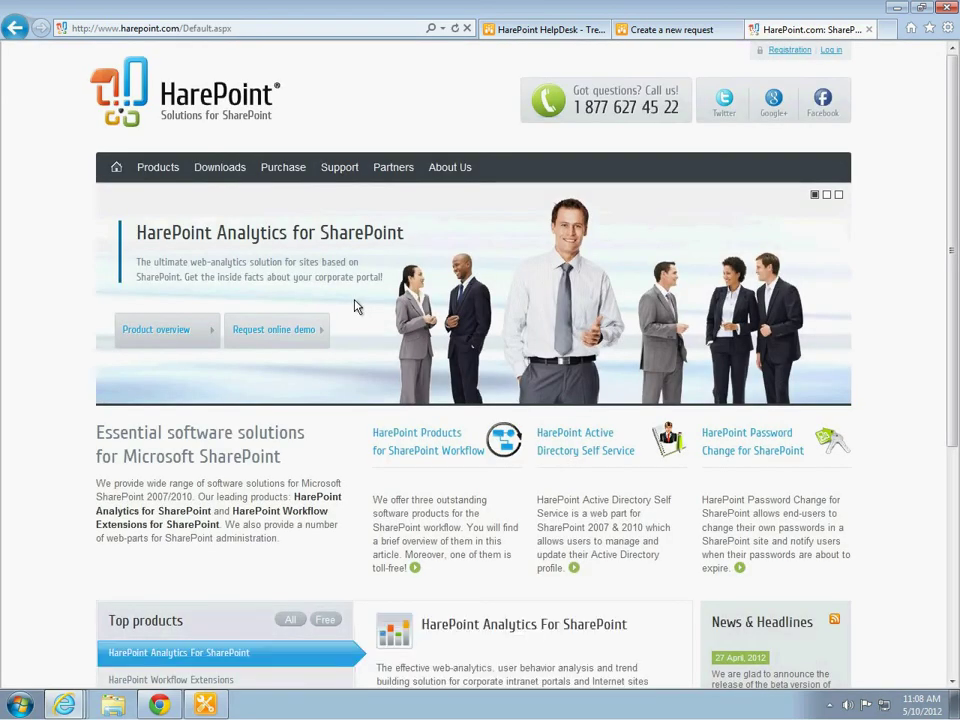
scroll(357, 307, "down", 4)
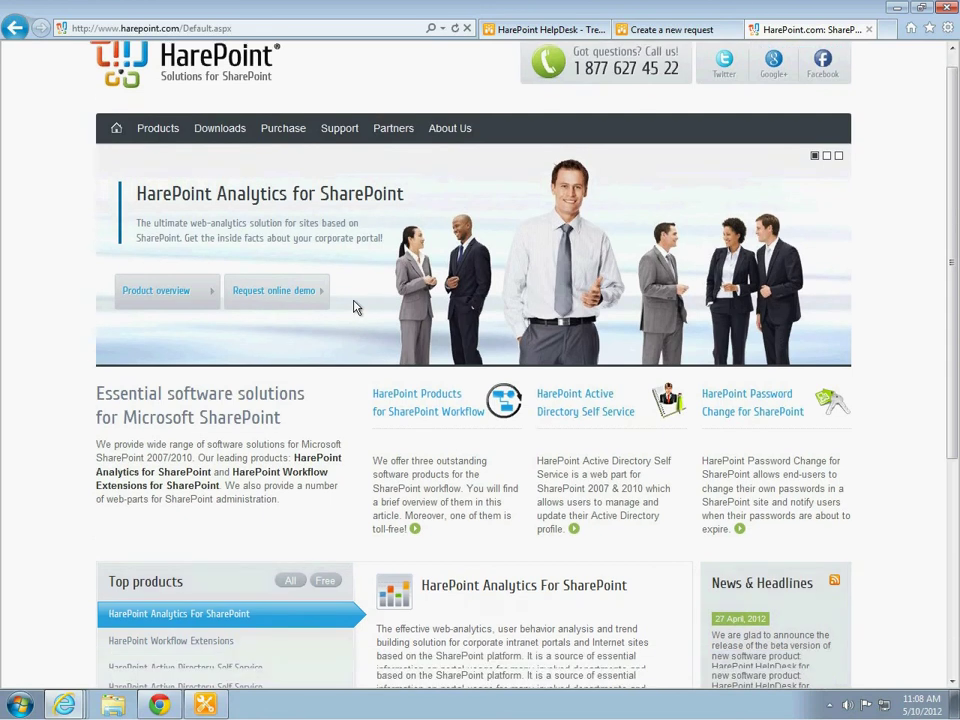
scroll(357, 307, "up", 3)
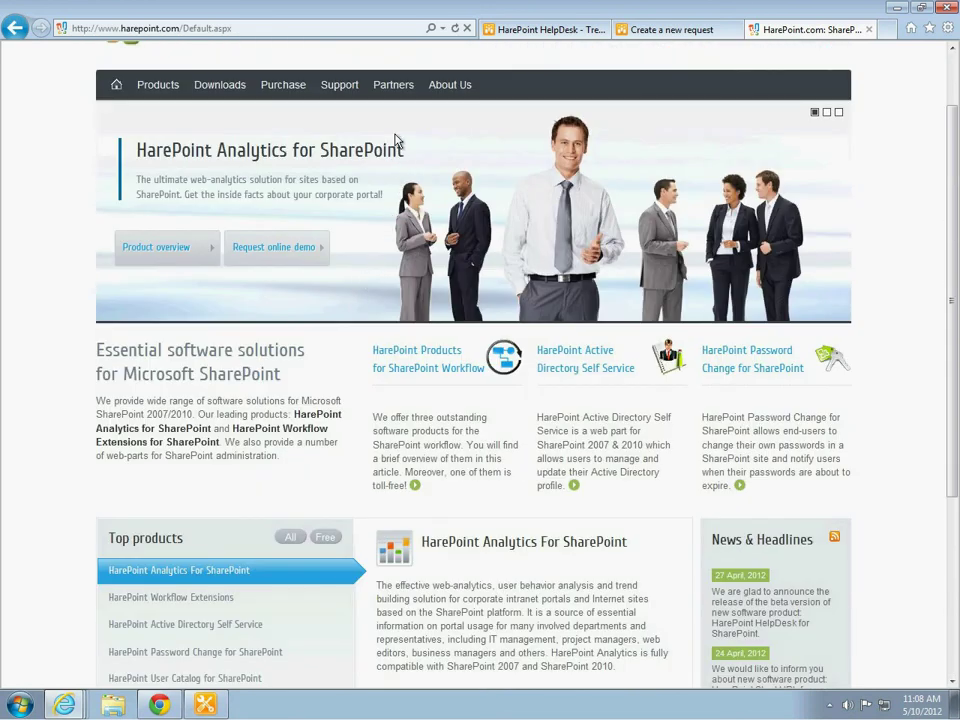
scroll(380, 150, "up", 2)
mouse_move(340, 167)
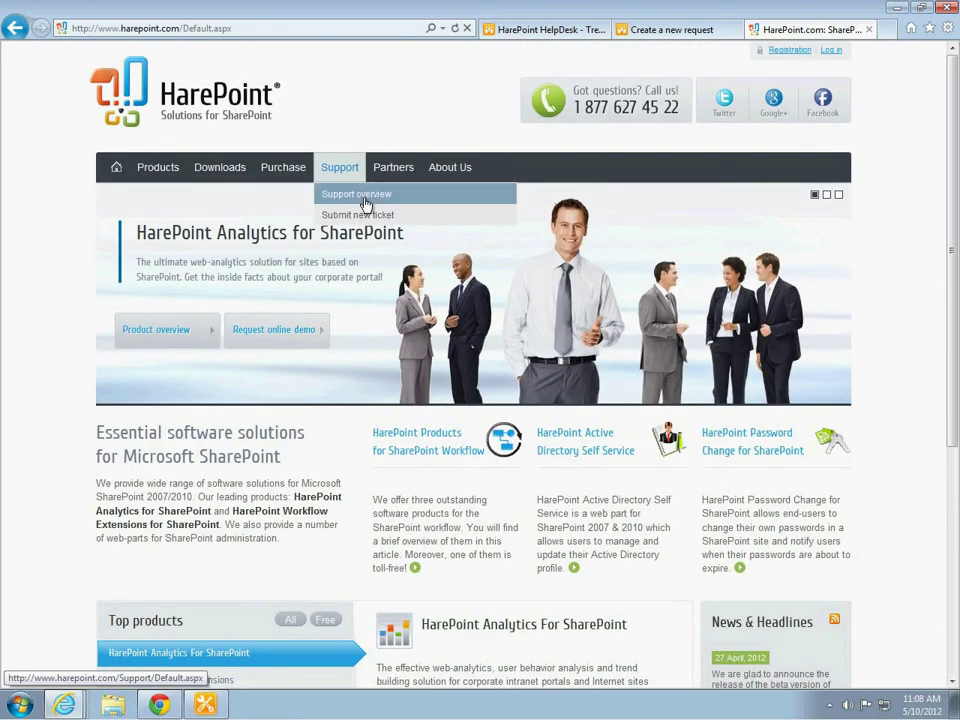